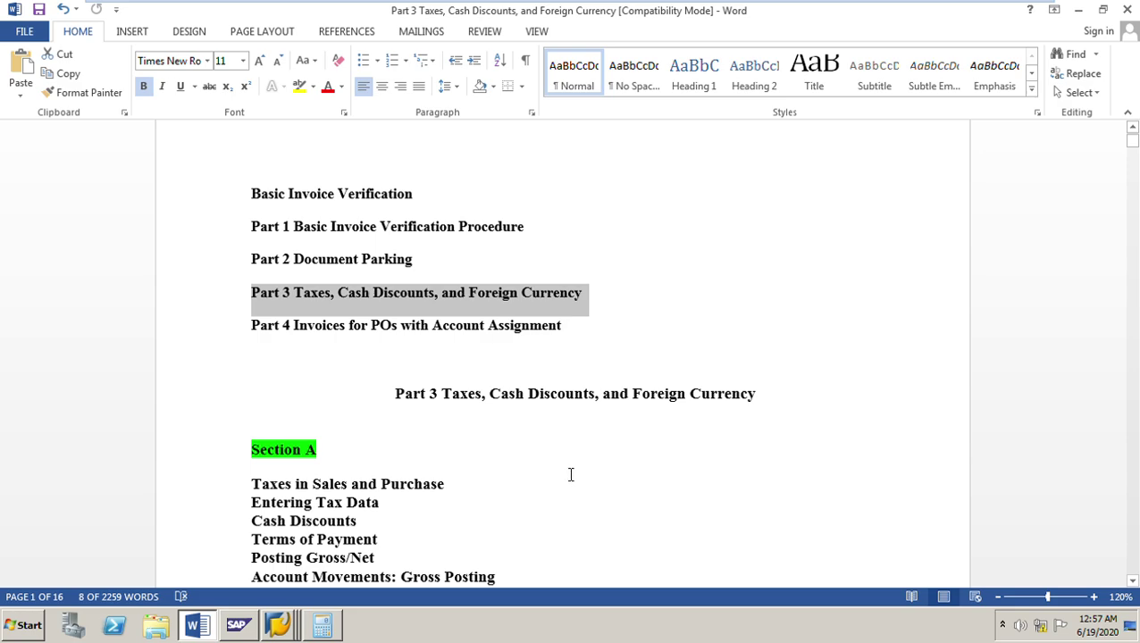
Step: Review the Part 3 outline and locate the Section B exercise on taxes in the document
scroll(570, 474, "down", 2)
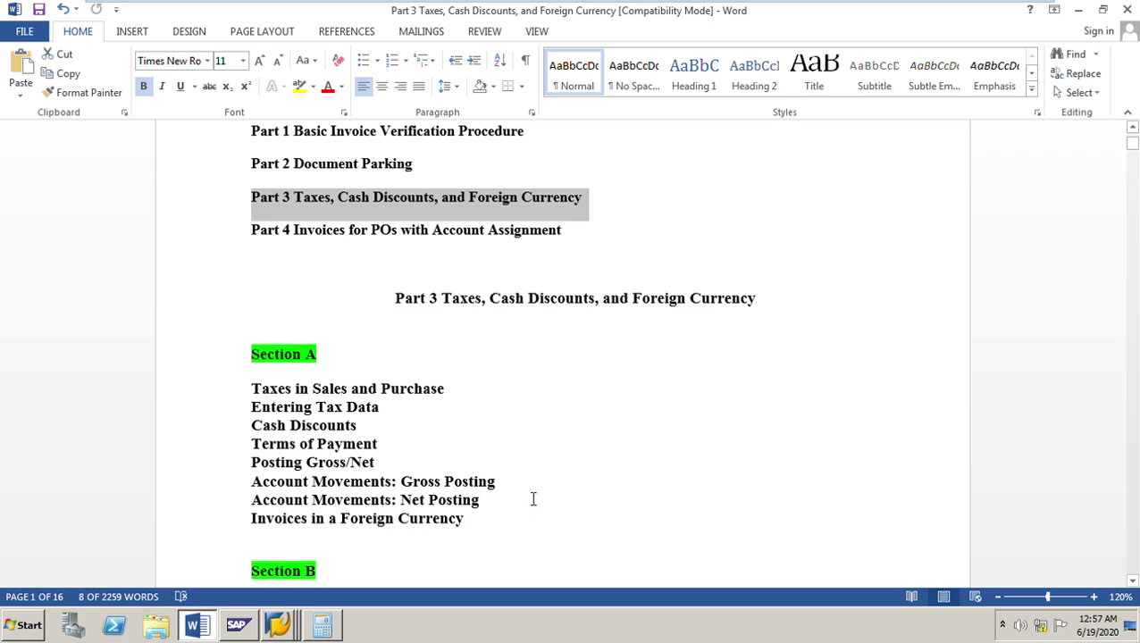
scroll(533, 499, "down", 3)
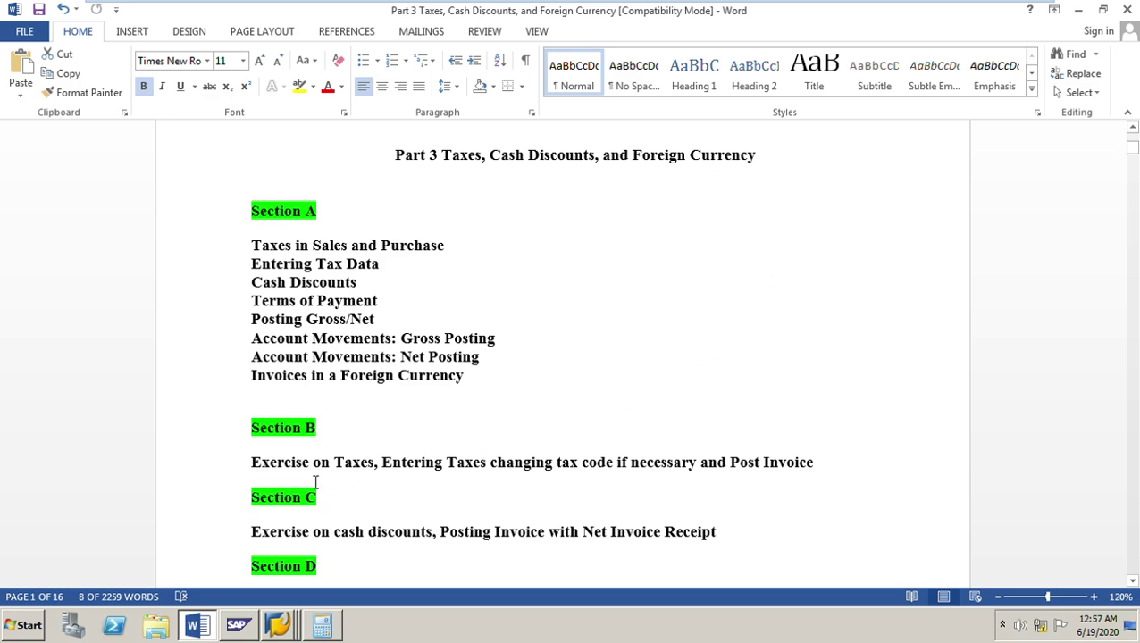
scroll(375, 482, "down", 1)
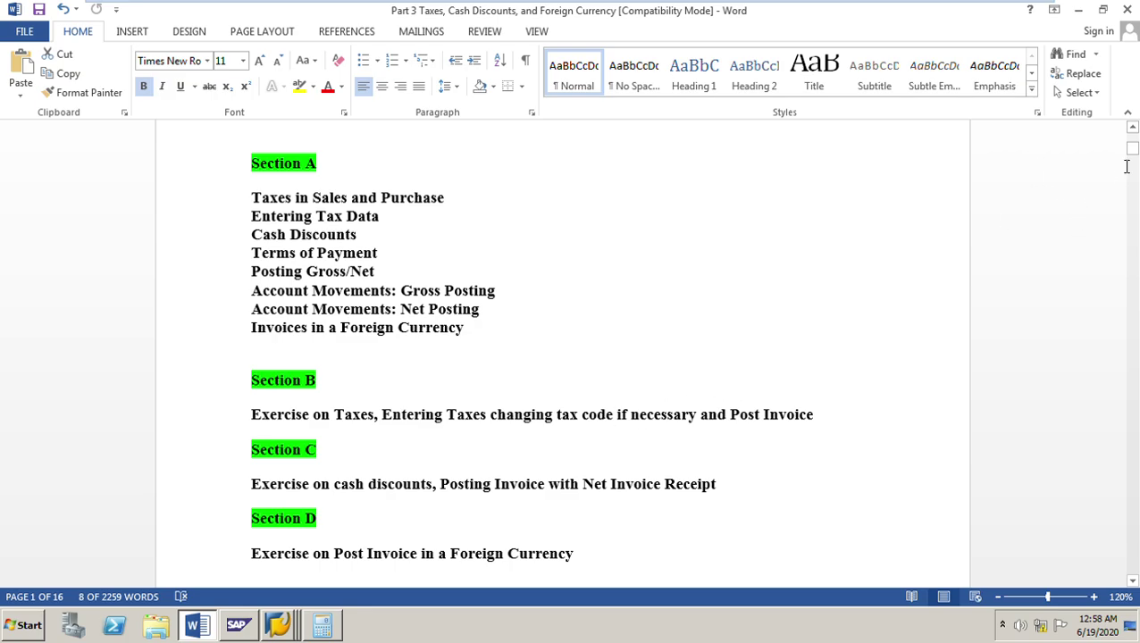
left_click_drag(1132, 148, 1132, 510)
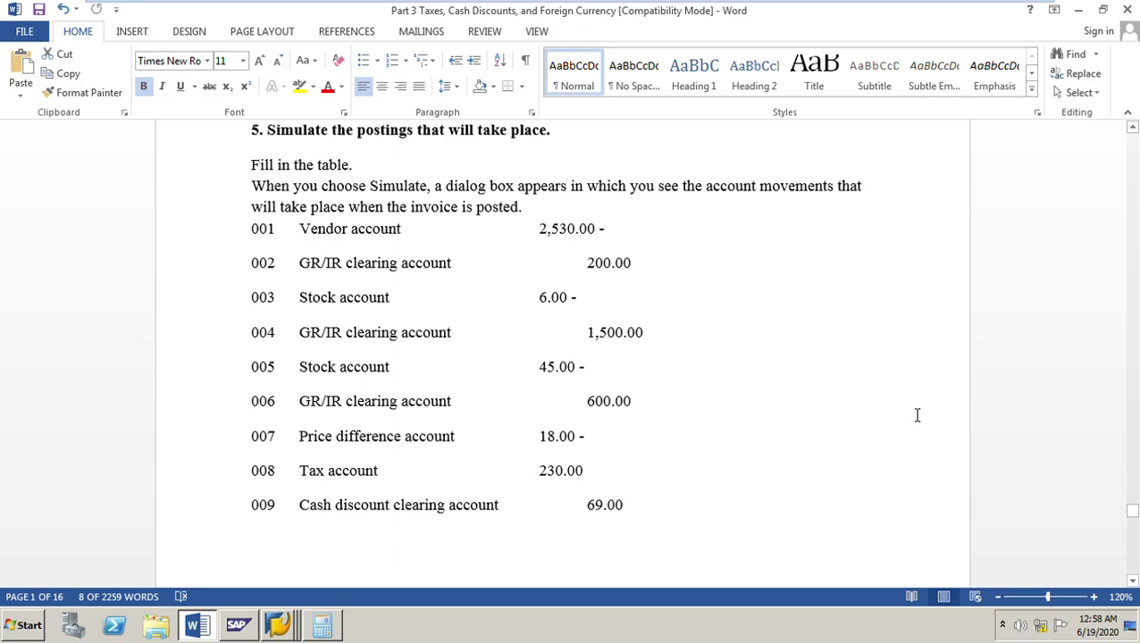
scroll(690, 331, "up", 15)
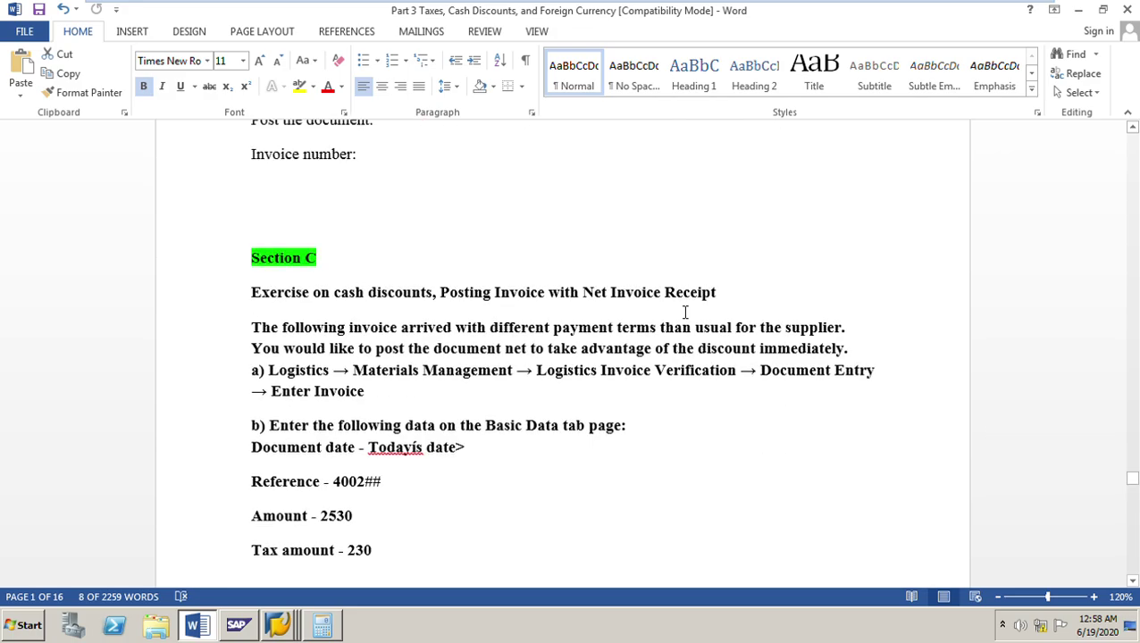
scroll(685, 311, "up", 5)
scroll(685, 312, "down", 4)
scroll(685, 311, "up", 9)
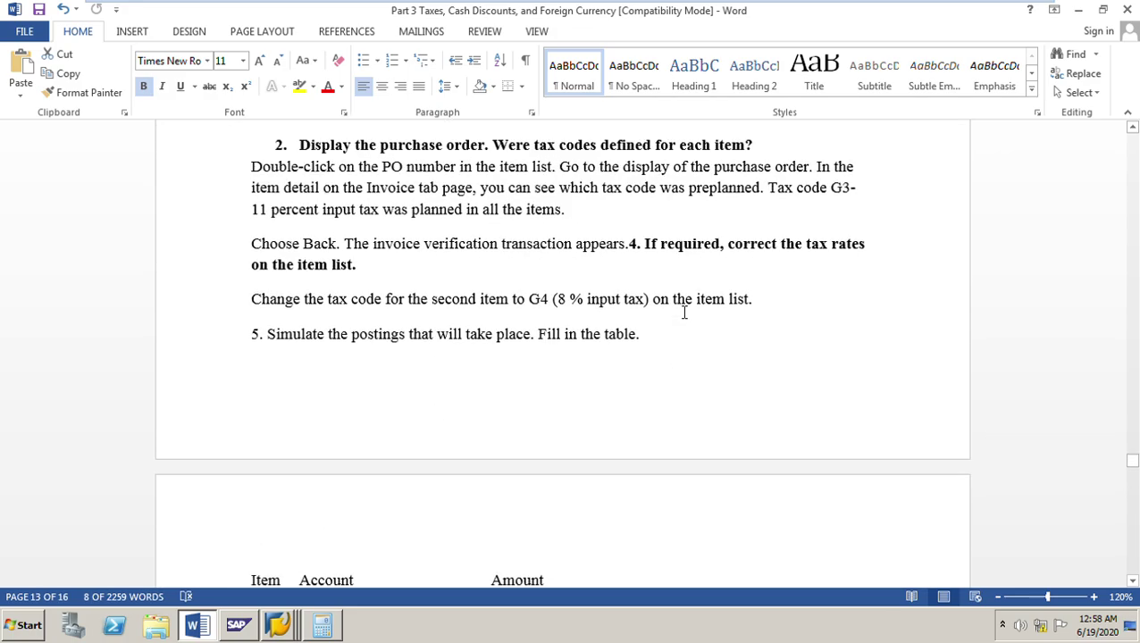
scroll(684, 311, "up", 12)
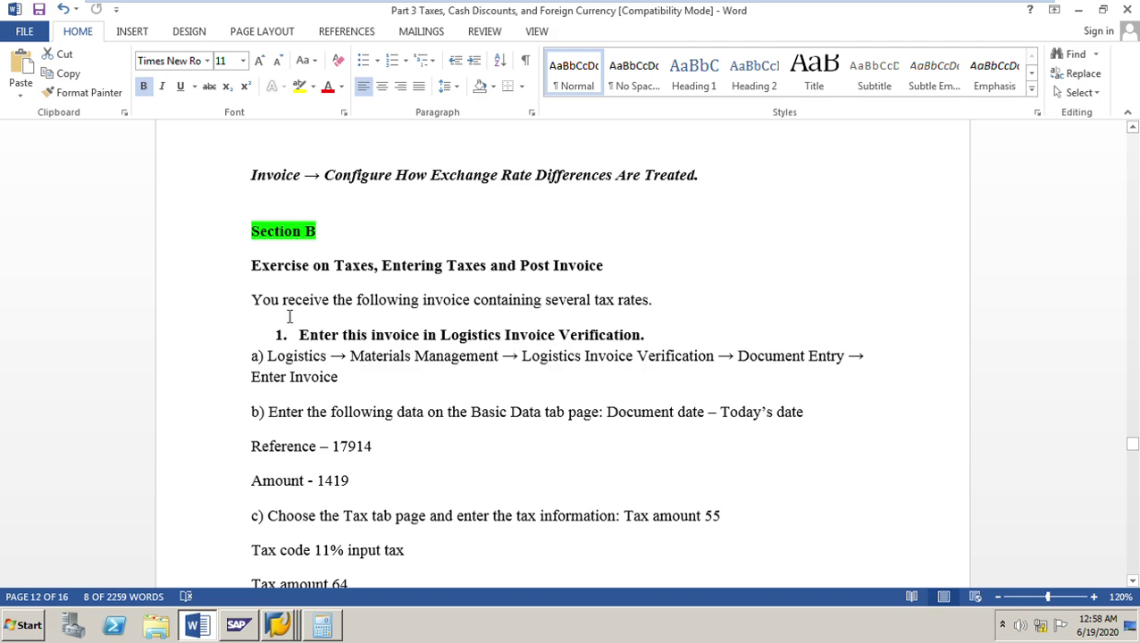
Step: Make the Section B sentence "You receive the following invoice containing several tax rates." bold
left_click_drag(253, 305, 668, 305)
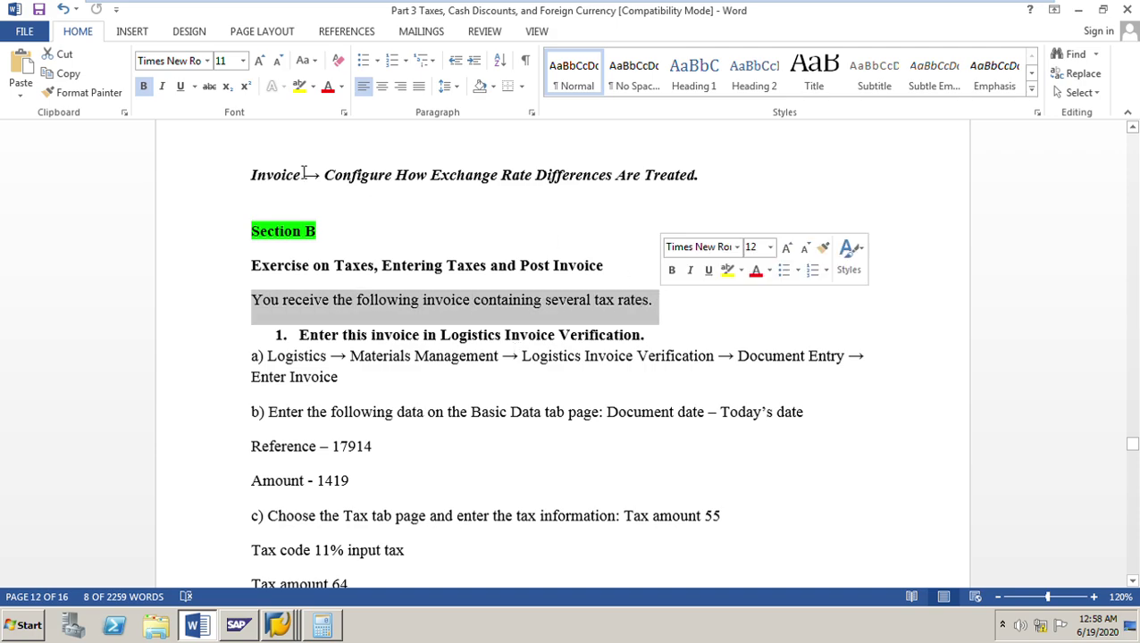
left_click(143, 86)
left_click(534, 487)
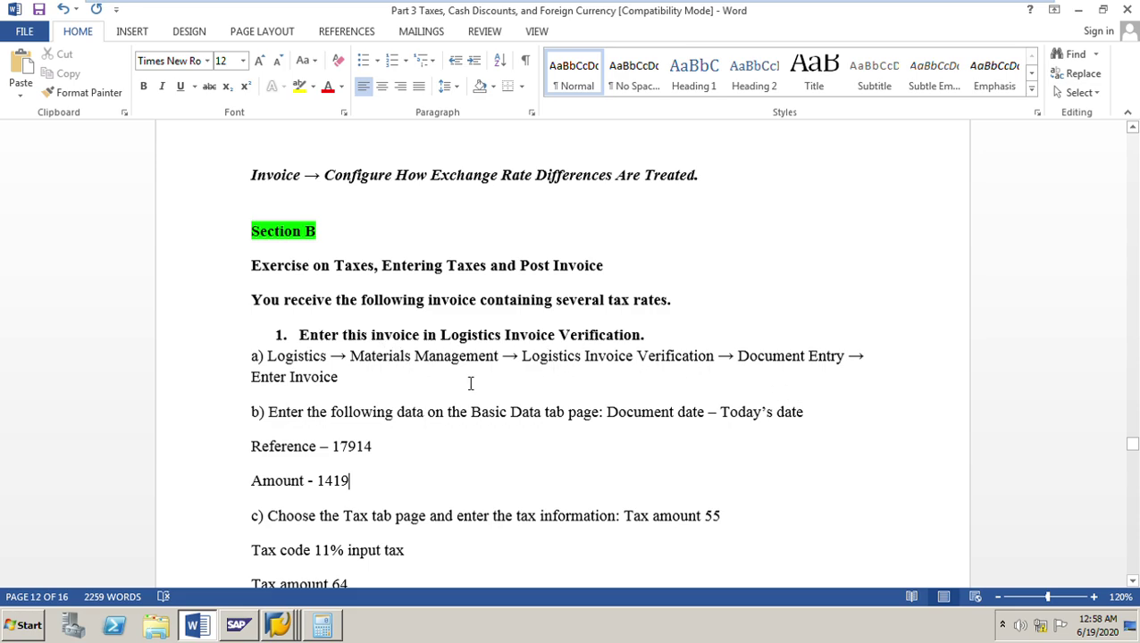
Step: Add the transaction code MIRO after "Enter Invoice" at the end of step a) in Section B
left_click_drag(268, 355, 346, 379)
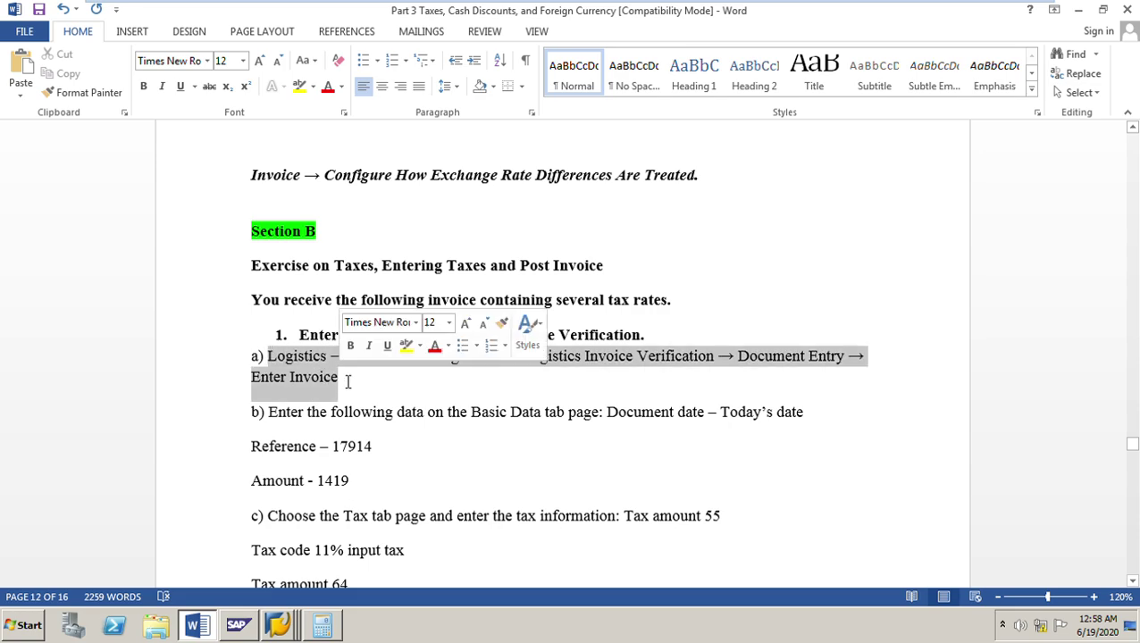
left_click(347, 381)
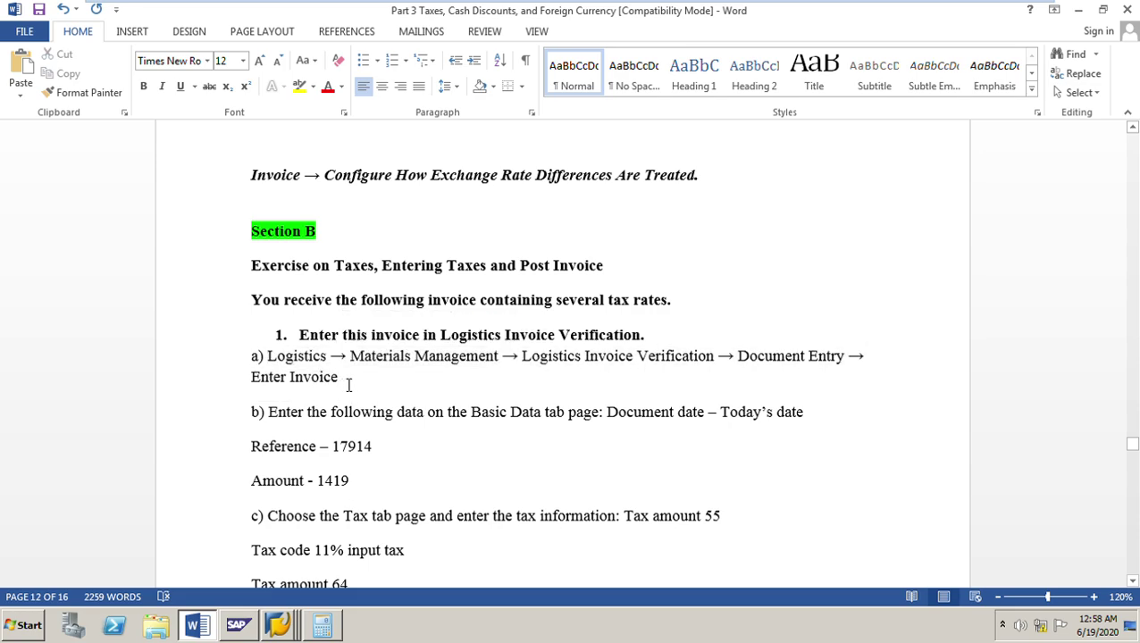
type("MIRO")
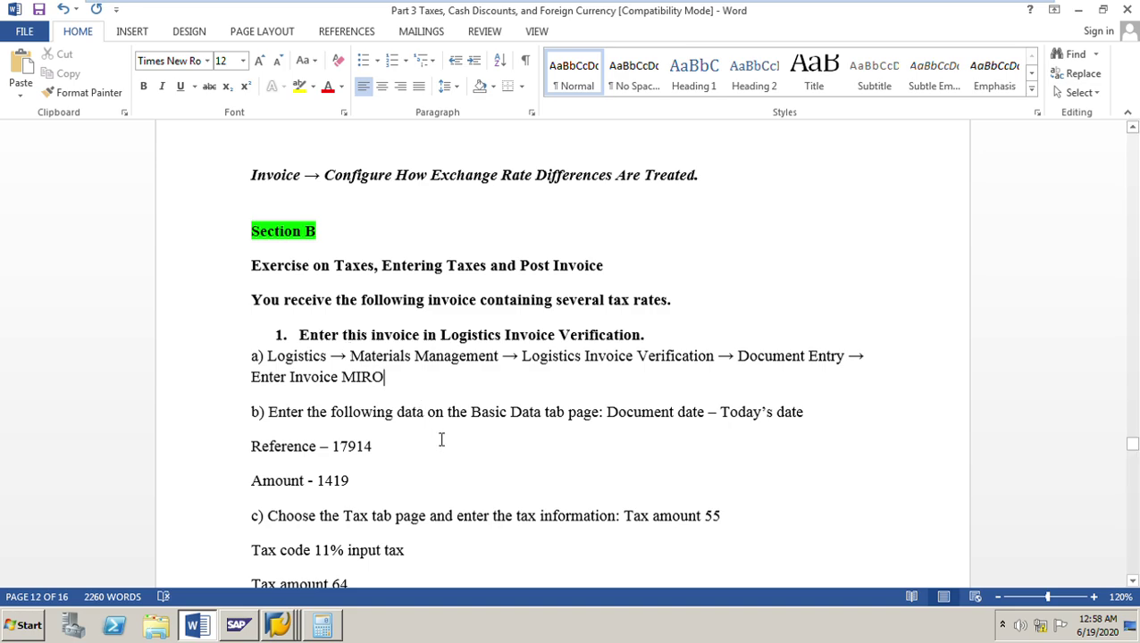
Step: Put "Document date – Today's date" in step b) and "Tax amount 55" in step c) on their own lines
scroll(489, 452, "down", 2)
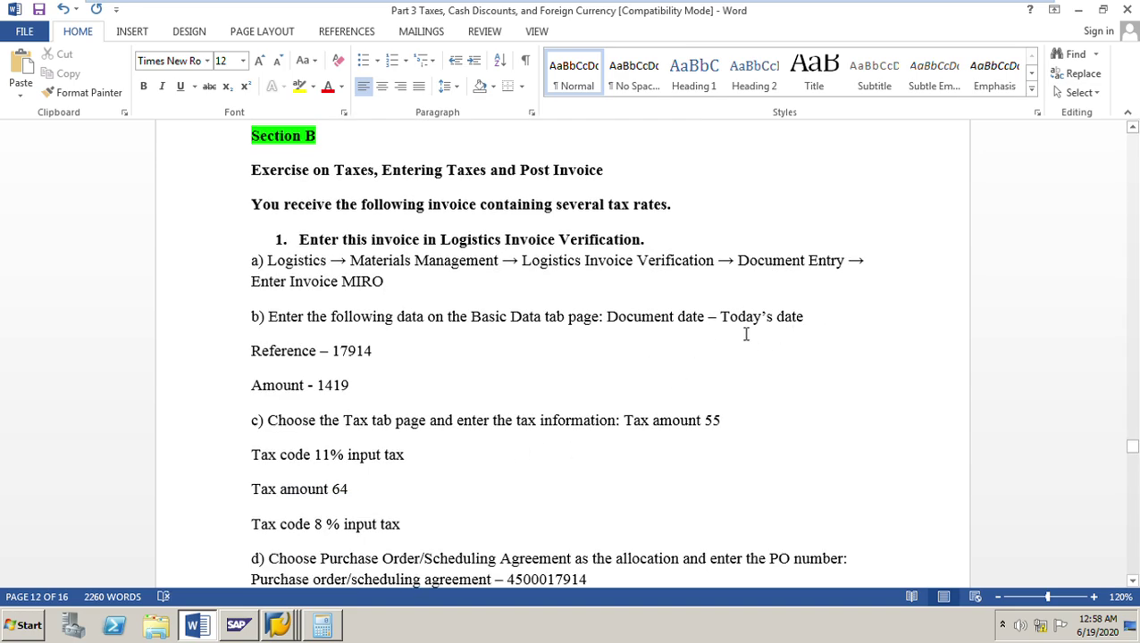
left_click(606, 317)
key("Return")
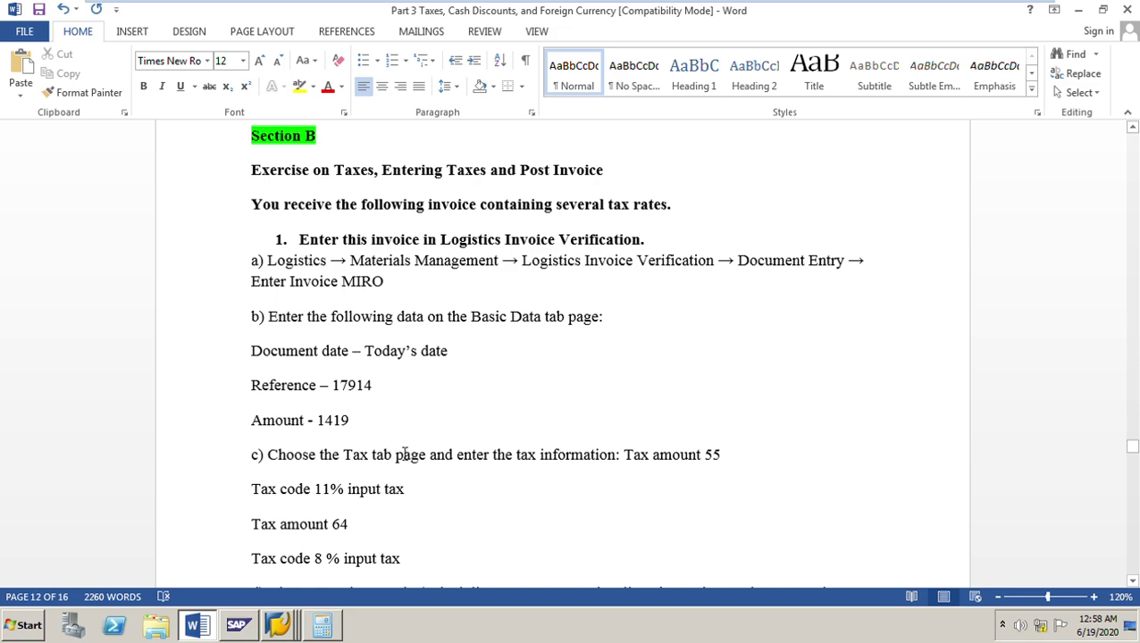
scroll(477, 518, "down", 1)
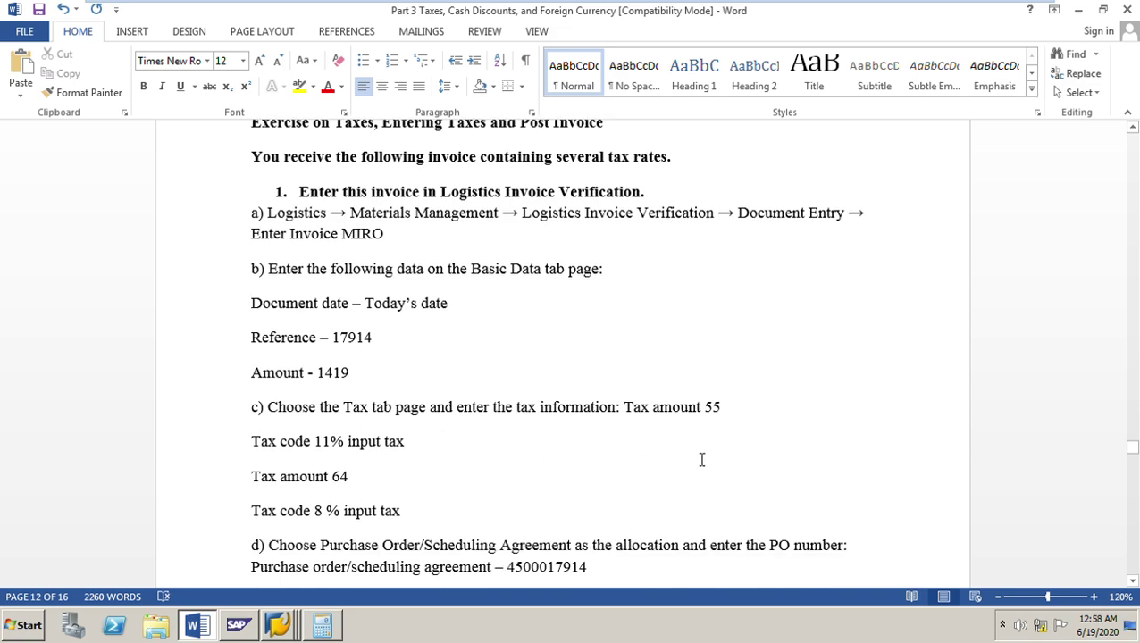
left_click(628, 411)
key("Return")
Step: Copy the purchase order number given in step d) of the exercise
scroll(579, 469, "down", 2)
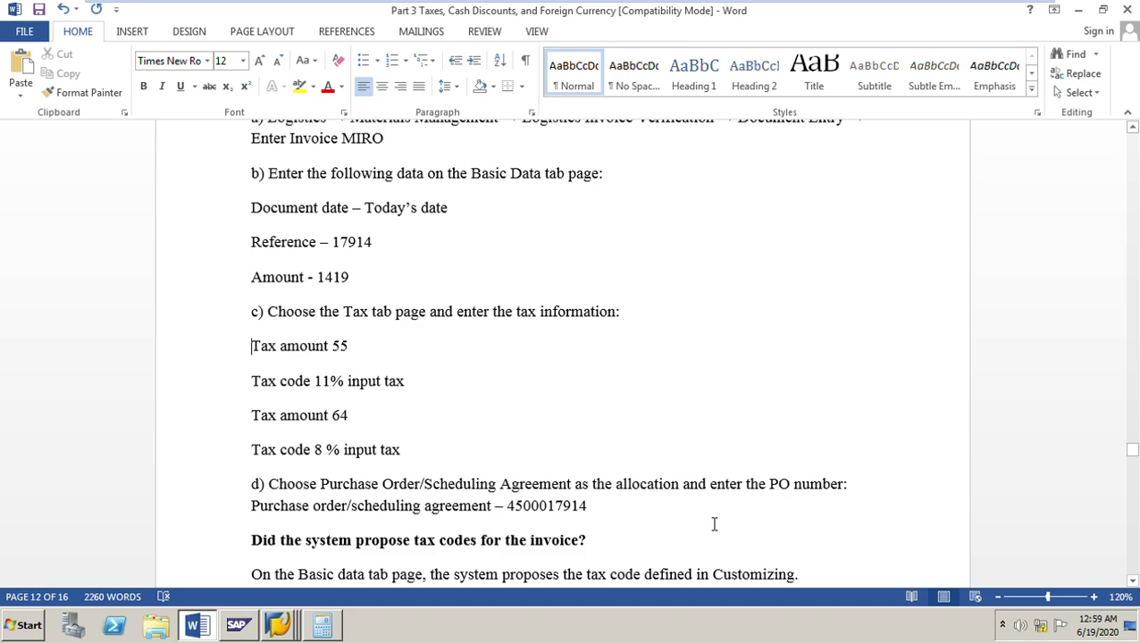
left_click_drag(508, 508, 590, 516)
key("ctrl+c")
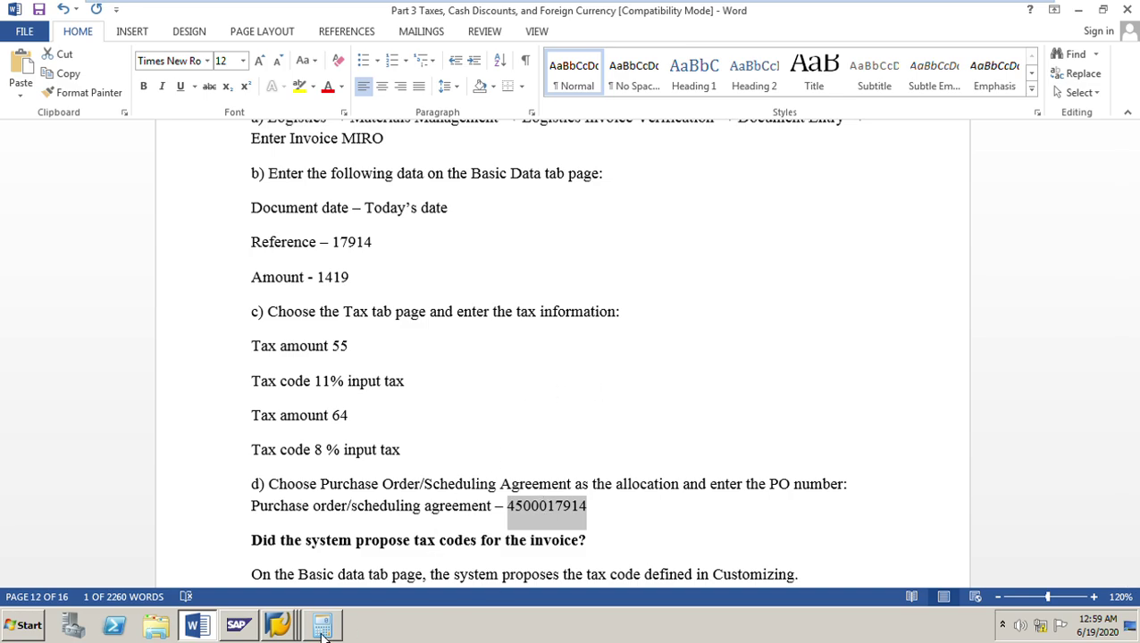
Step: Switch to the SAP Easy Access session and start transaction MIRO from the command history
left_click(284, 628)
left_click(227, 560)
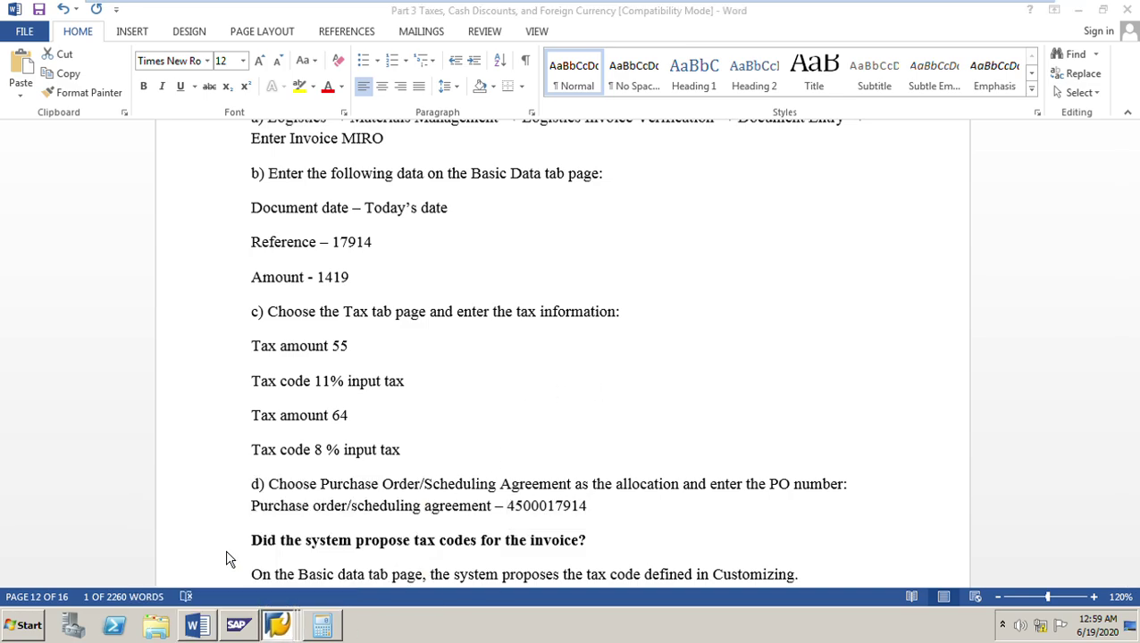
left_click(154, 45)
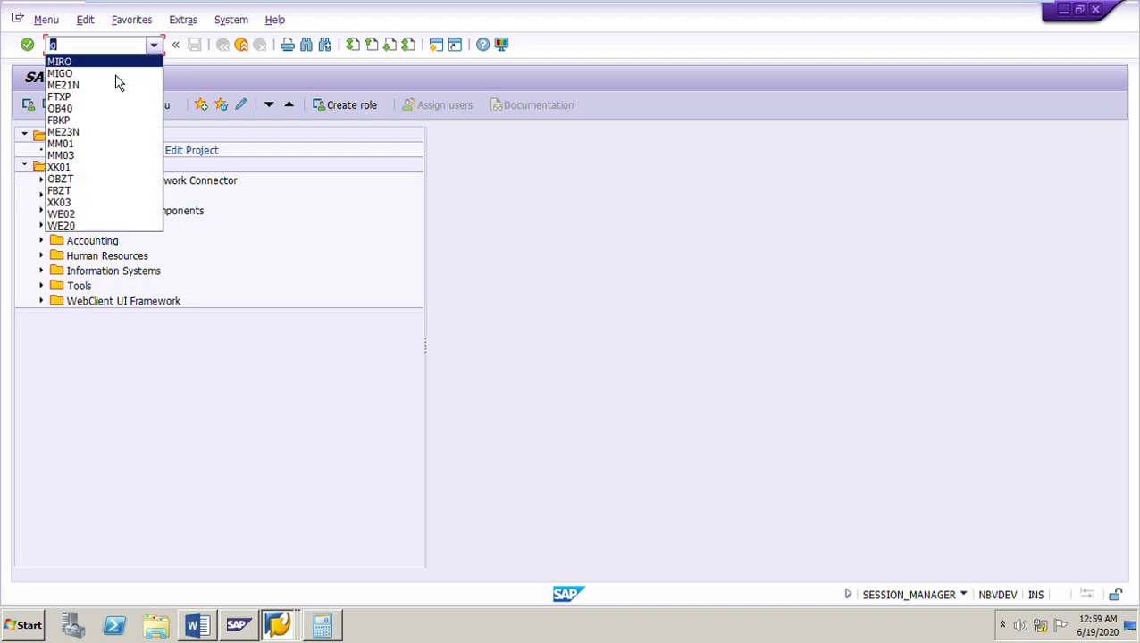
left_click(105, 64)
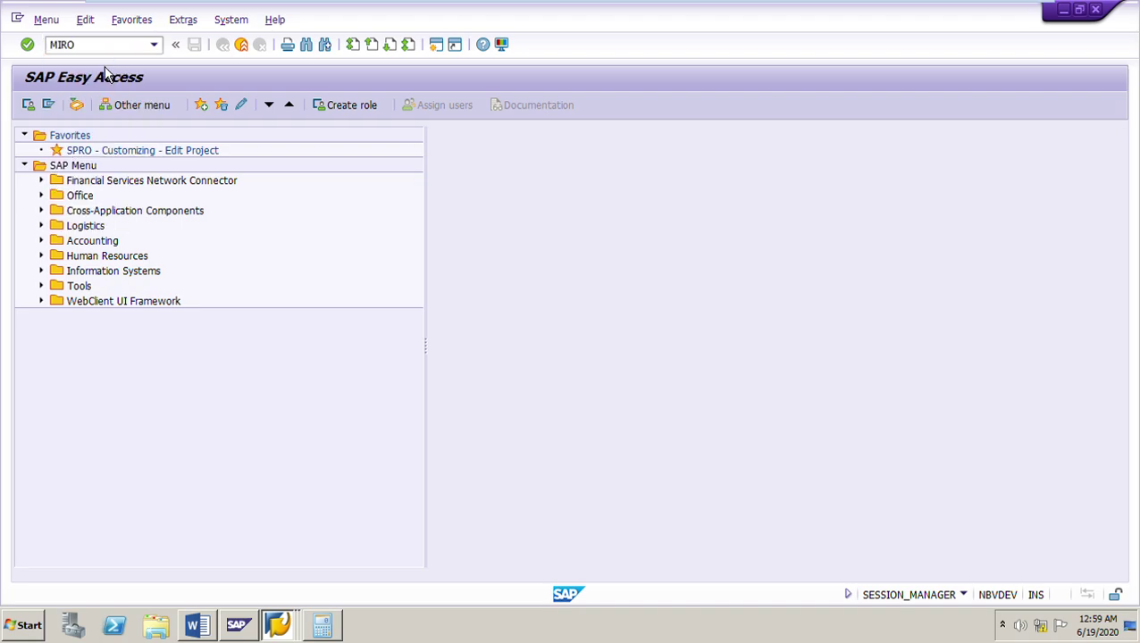
key("Return")
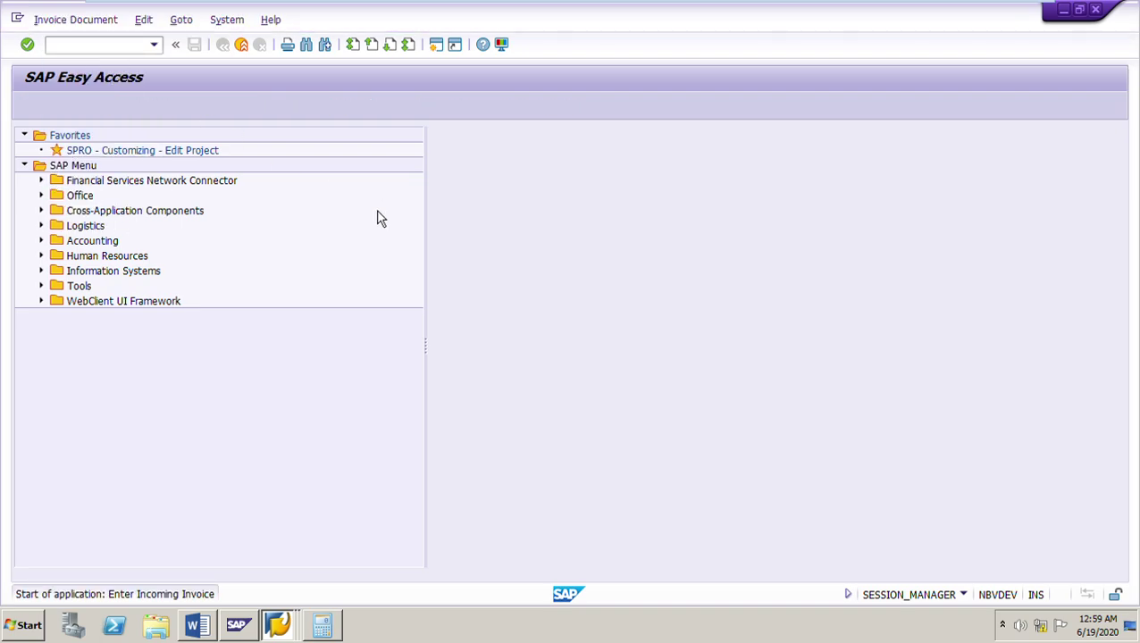
Step: Set the invoice date to 18.06.2020 and load the items by PO reference with the copied purchase order number
left_click(168, 228)
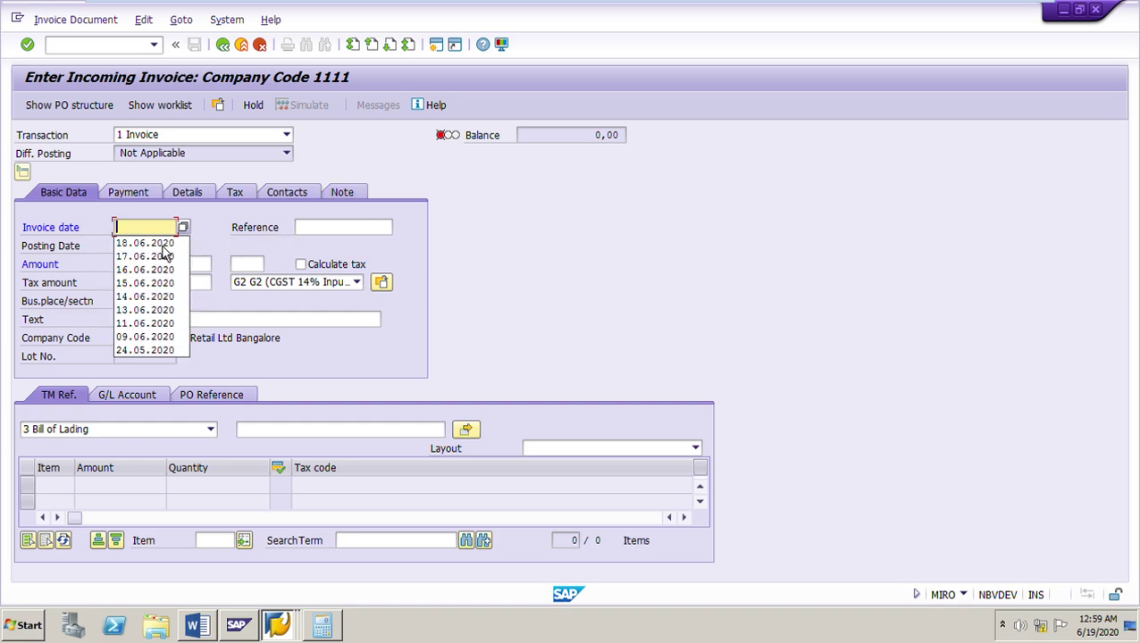
left_click(155, 249)
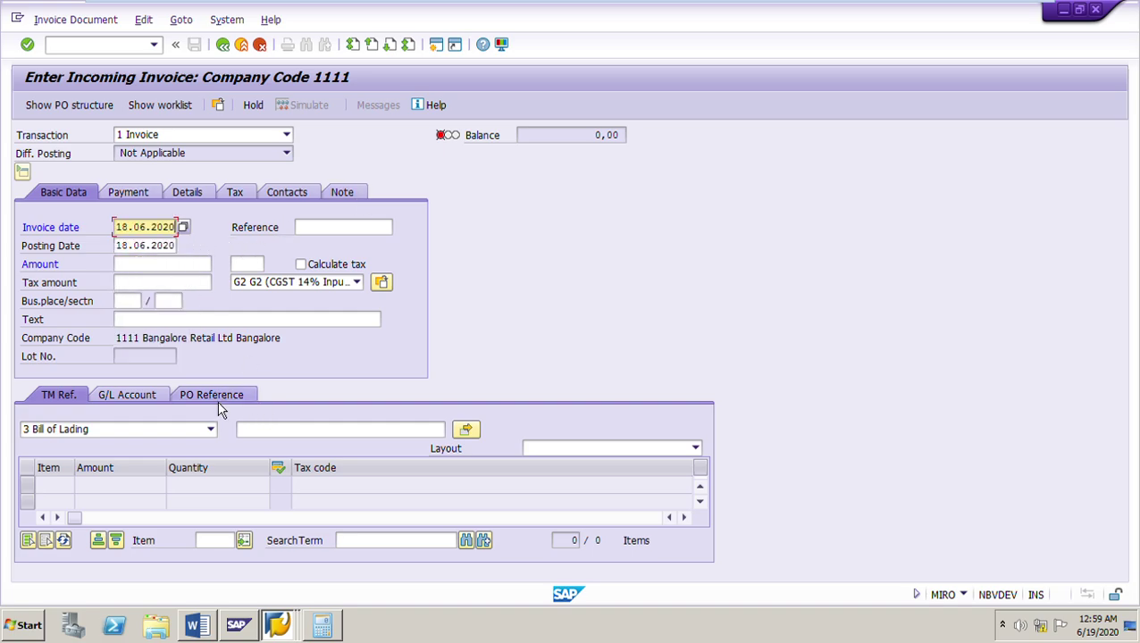
left_click(239, 399)
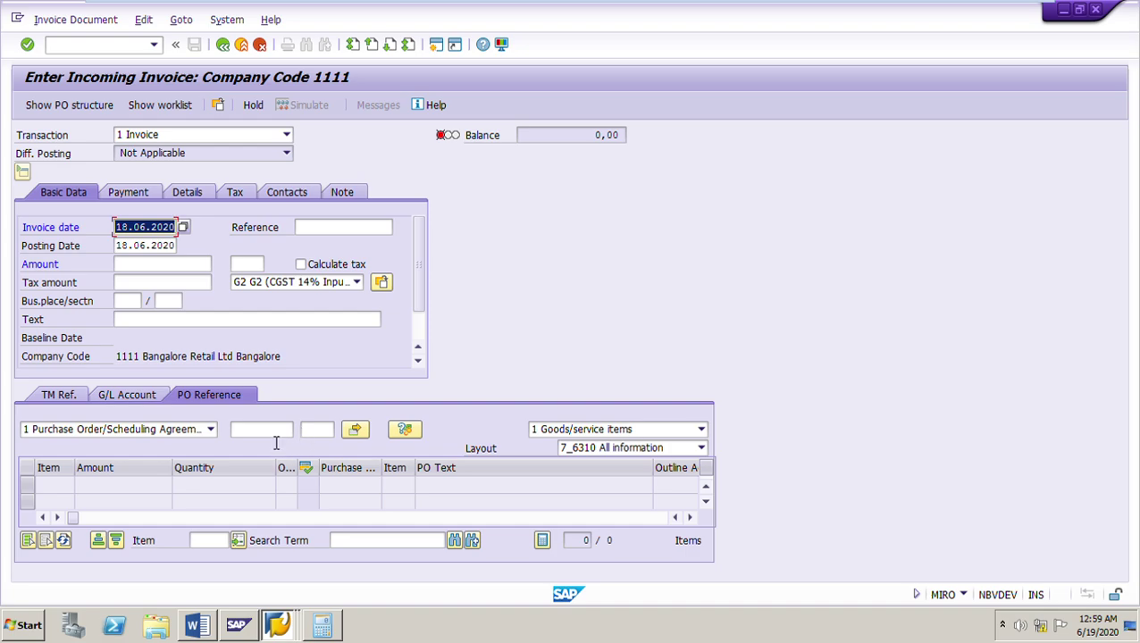
left_click(275, 436)
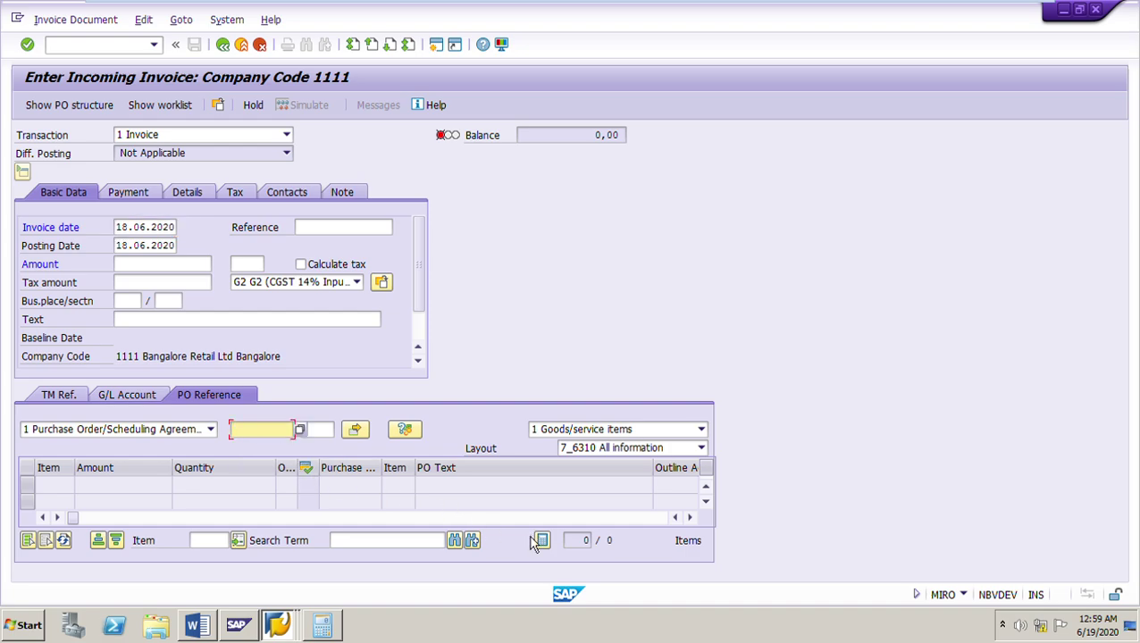
left_click(211, 635)
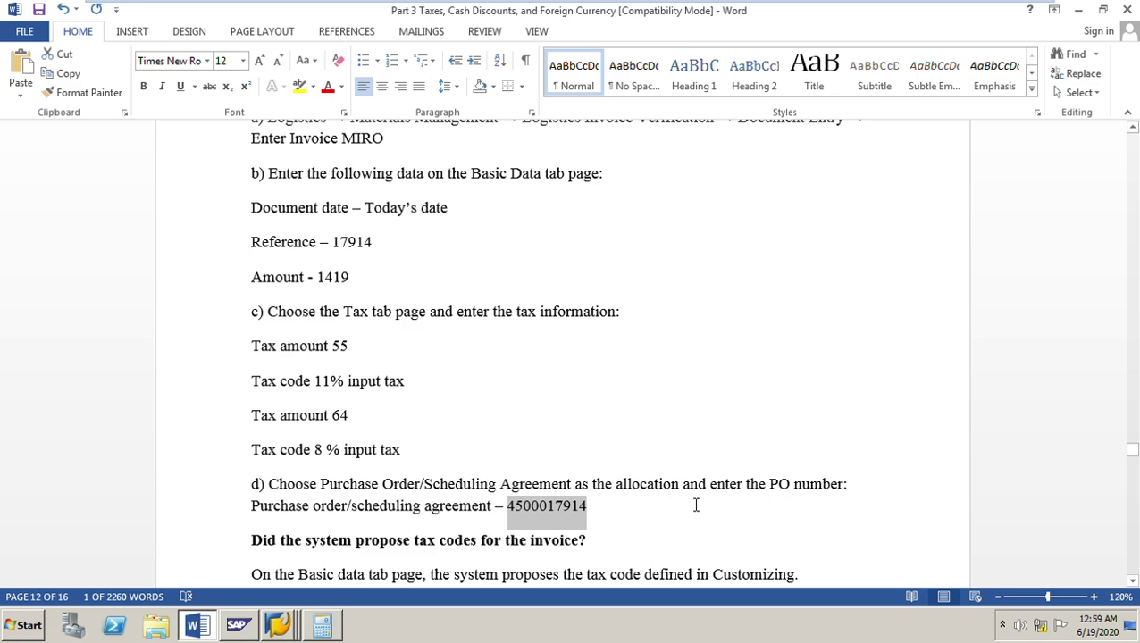
left_click(278, 627)
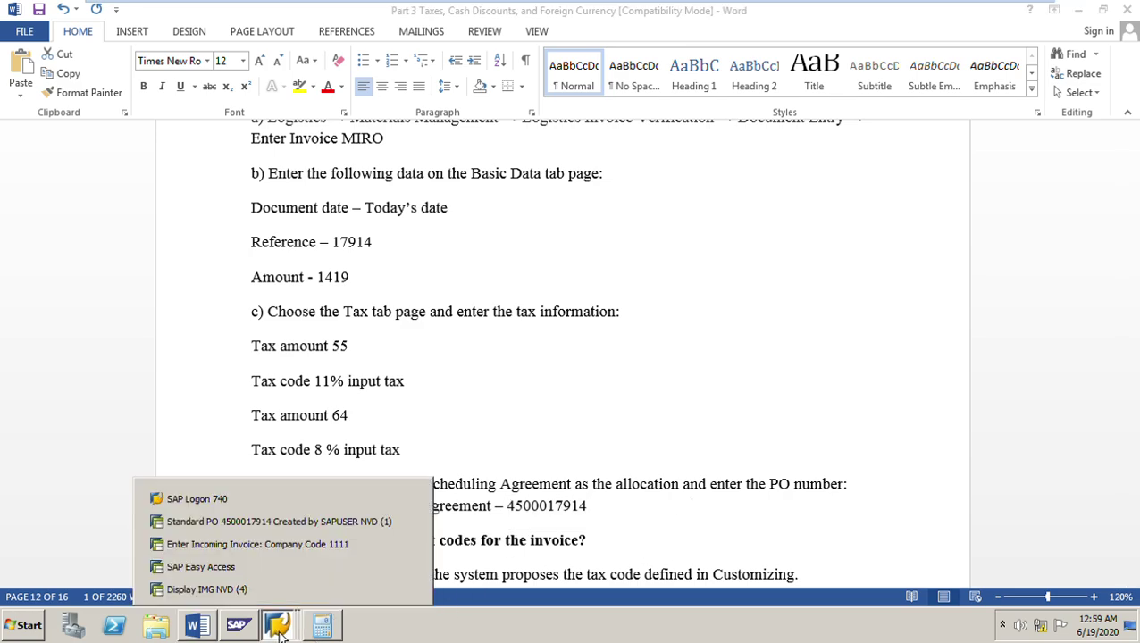
left_click(250, 546)
key("ctrl+v")
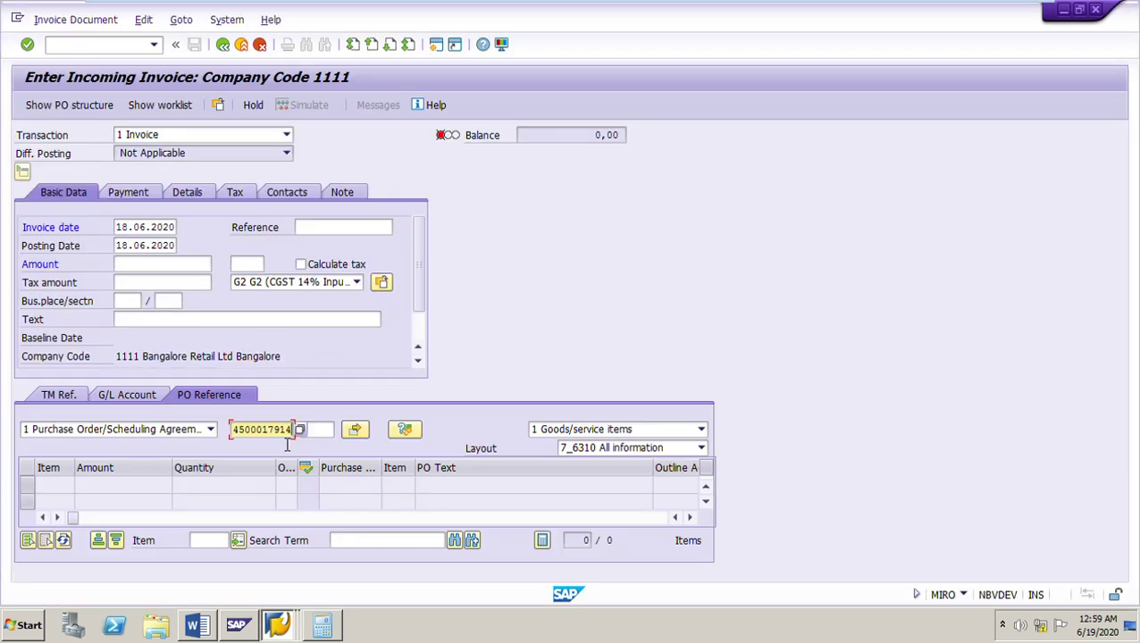
key("Return")
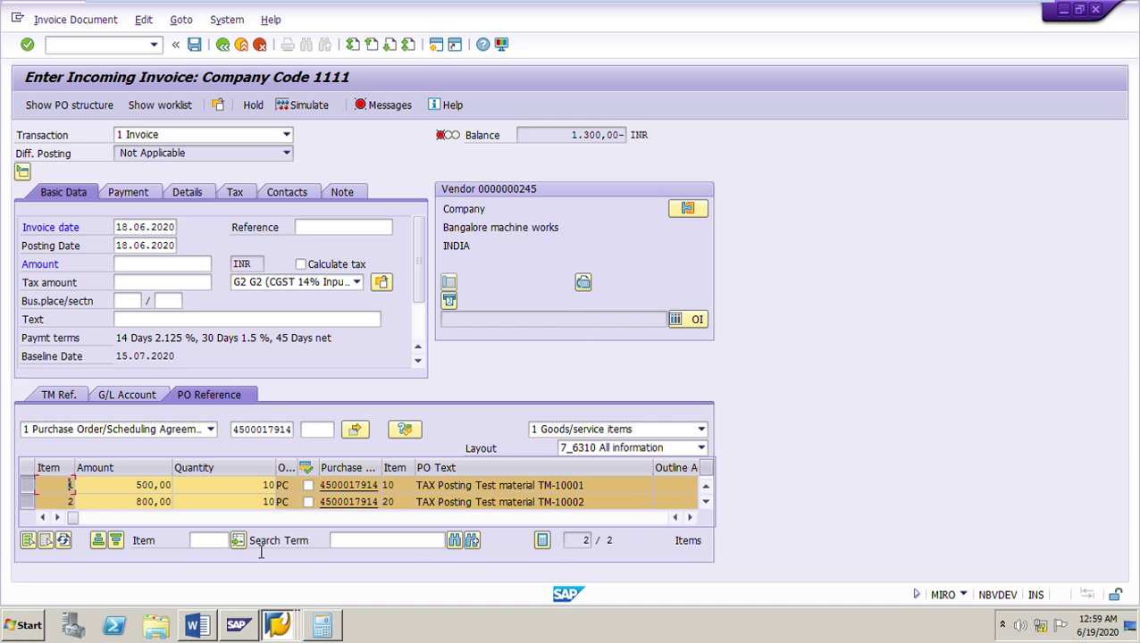
Step: Examine both invoice items and their tax codes in the PO reference item list
left_click(708, 502)
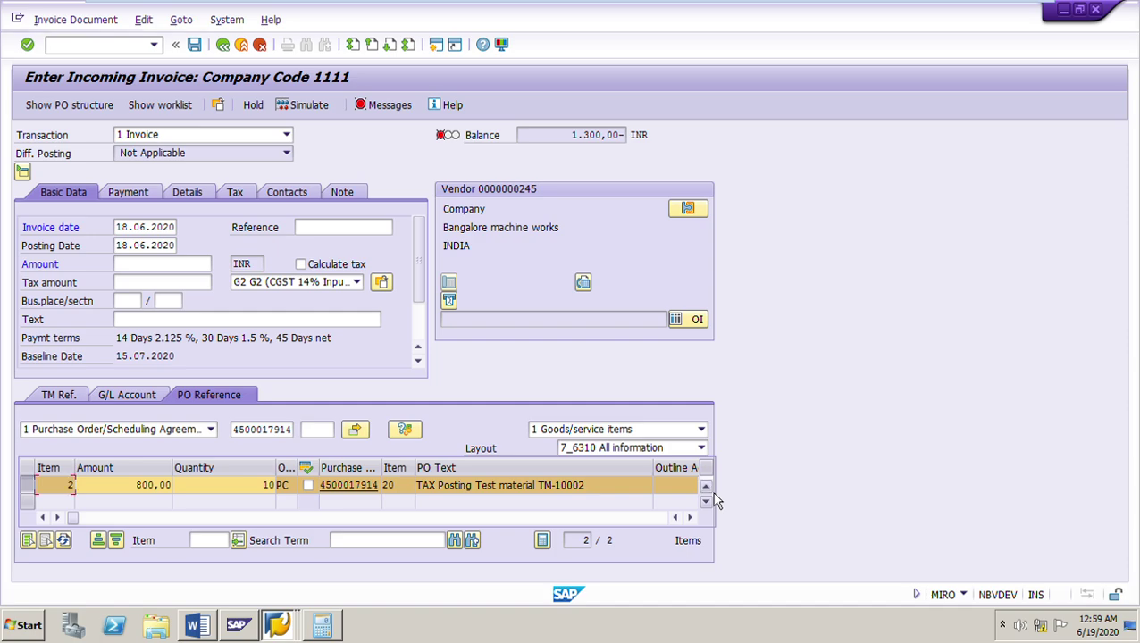
left_click(708, 489)
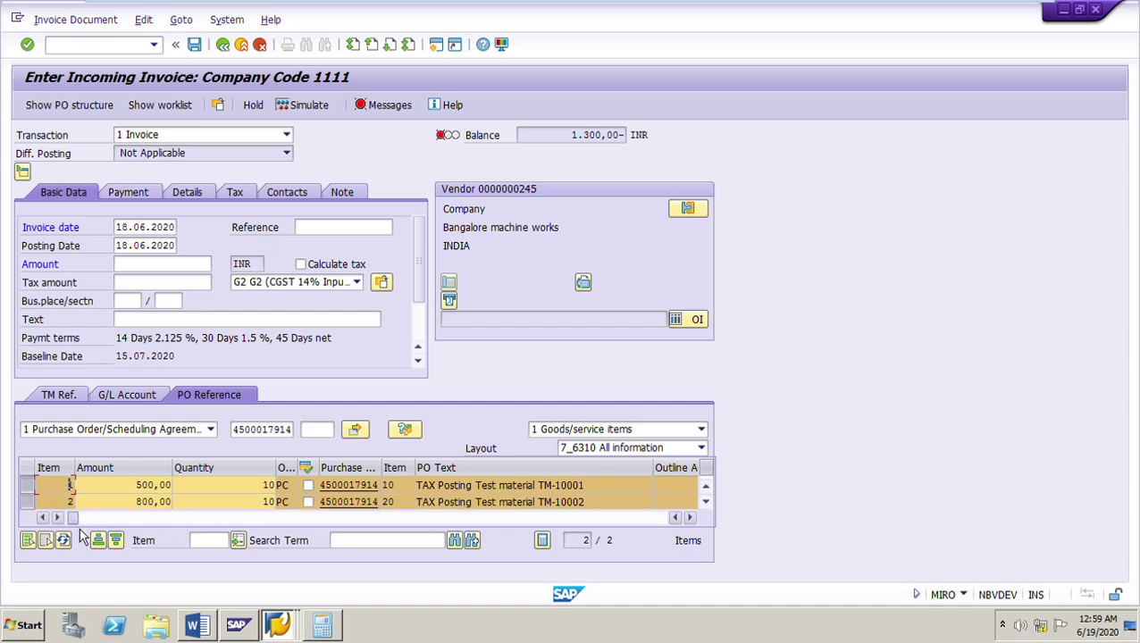
left_click_drag(77, 522, 136, 536)
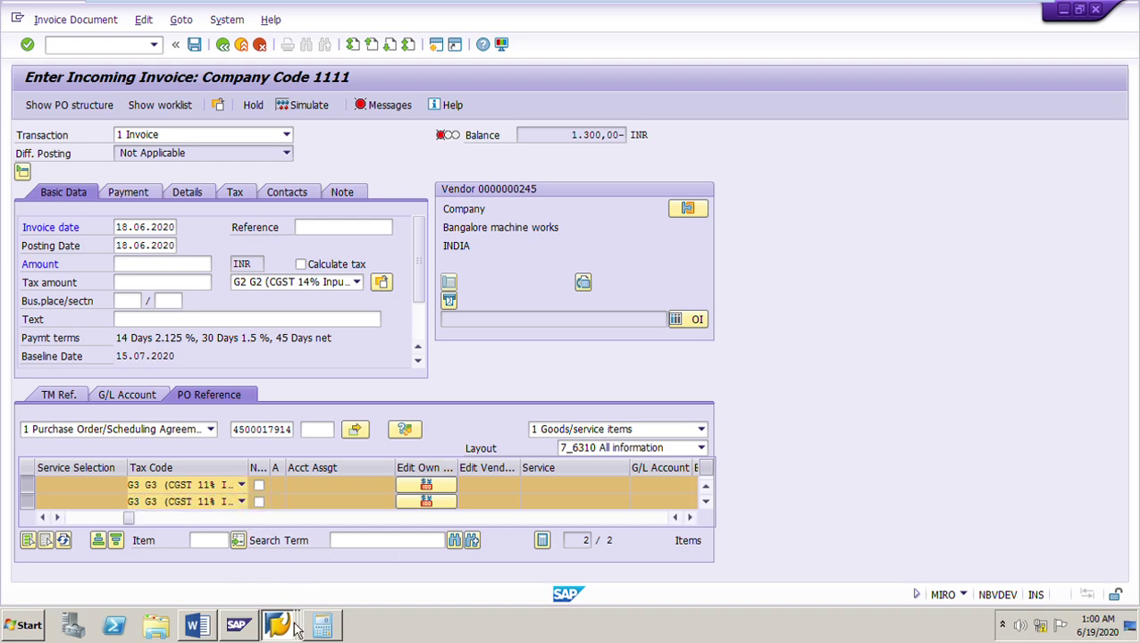
Step: Read the exercise notes on proposed tax codes and displaying the purchase order in Word, and return to the incoming invoice in SAP
left_click(197, 625)
scroll(563, 465, "down", 2)
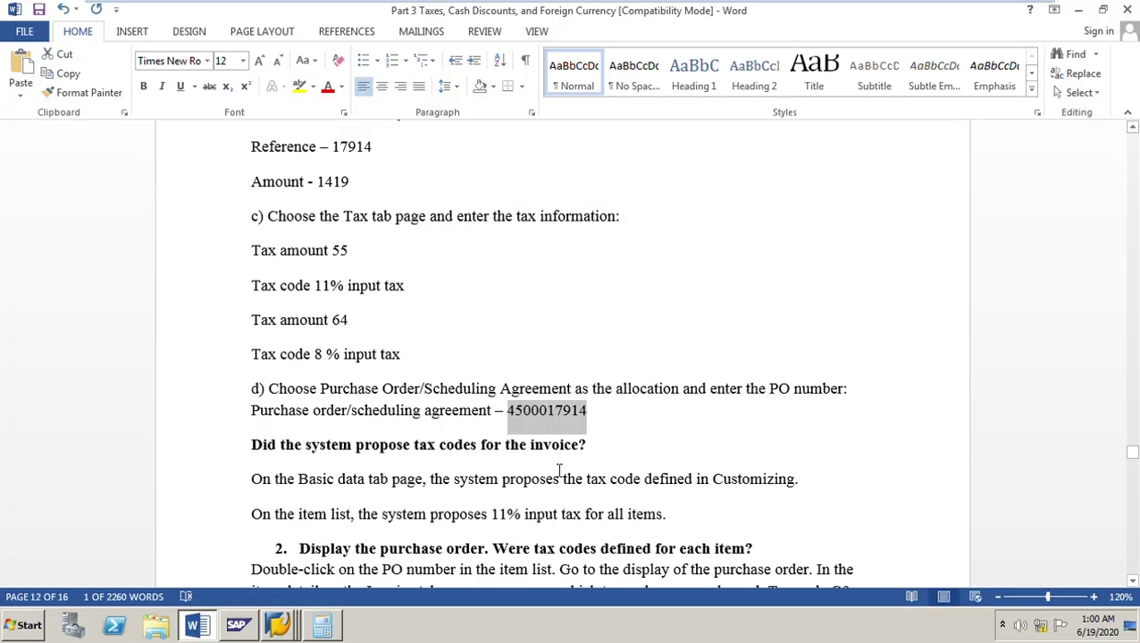
scroll(468, 470, "down", 1)
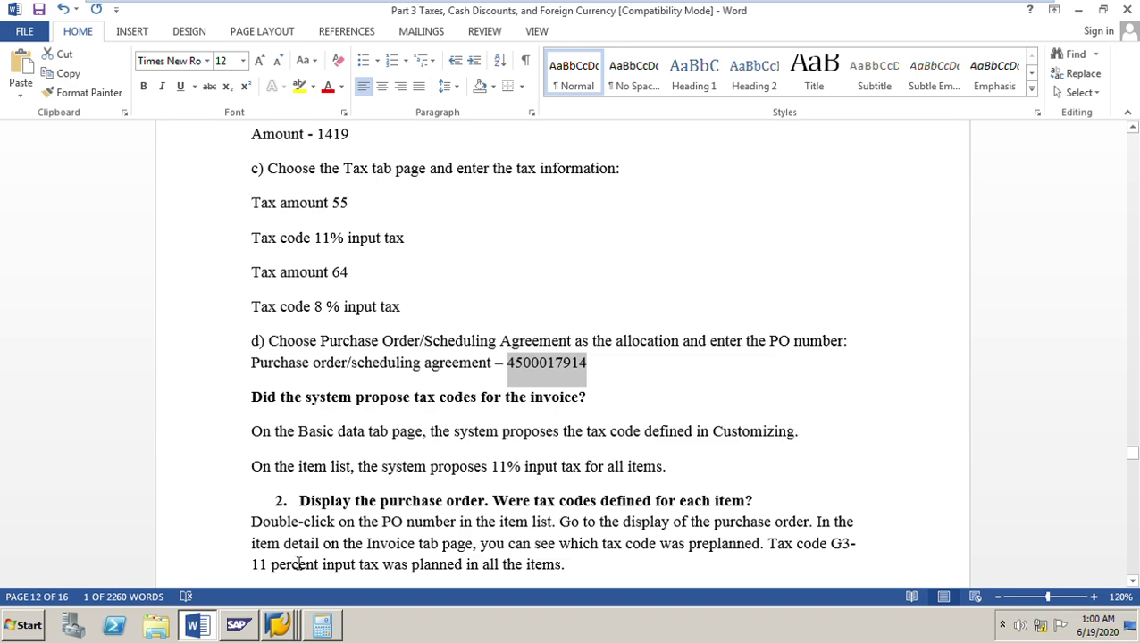
left_click(281, 627)
left_click(240, 544)
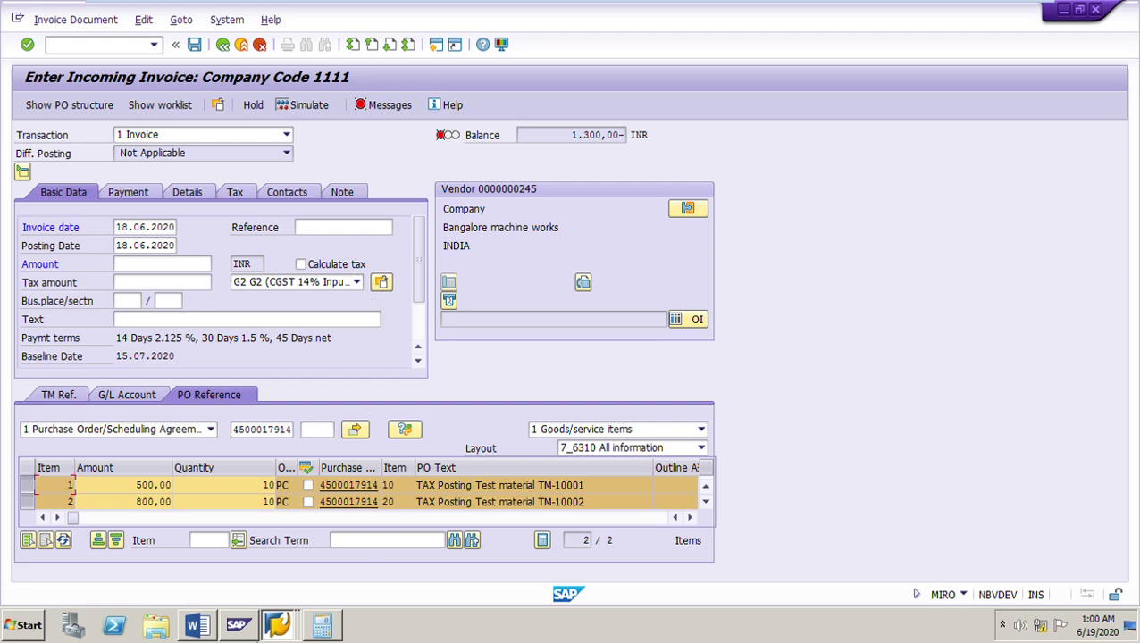
Step: Switch to the SAP Easy Access session, start SPRO from the favorites and display the SAP Reference IMG
left_click(277, 623)
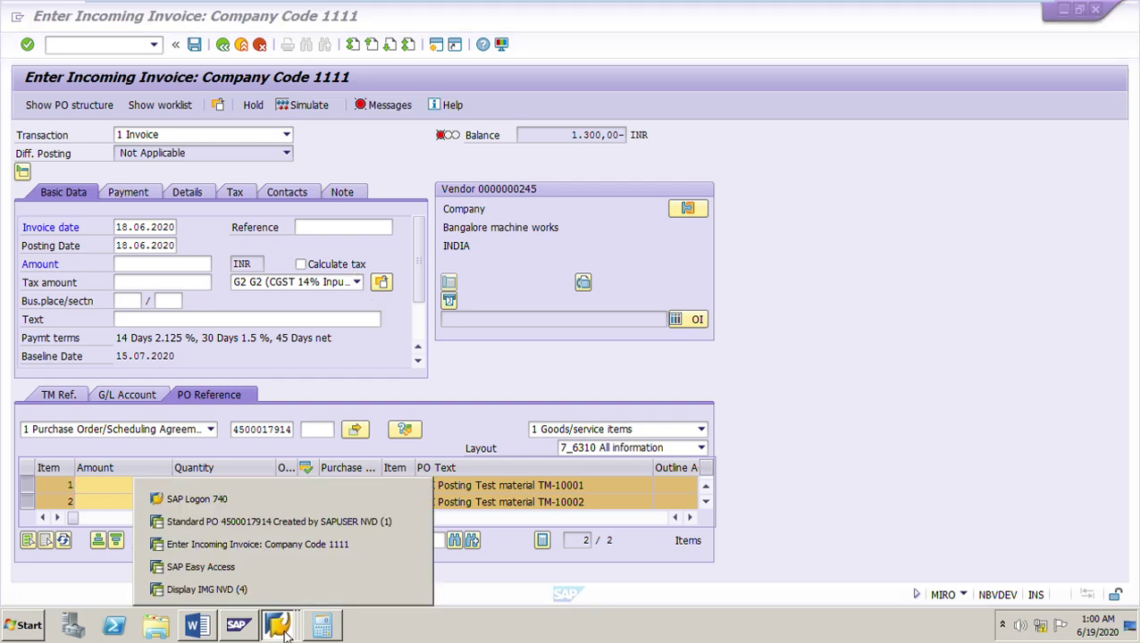
left_click(244, 575)
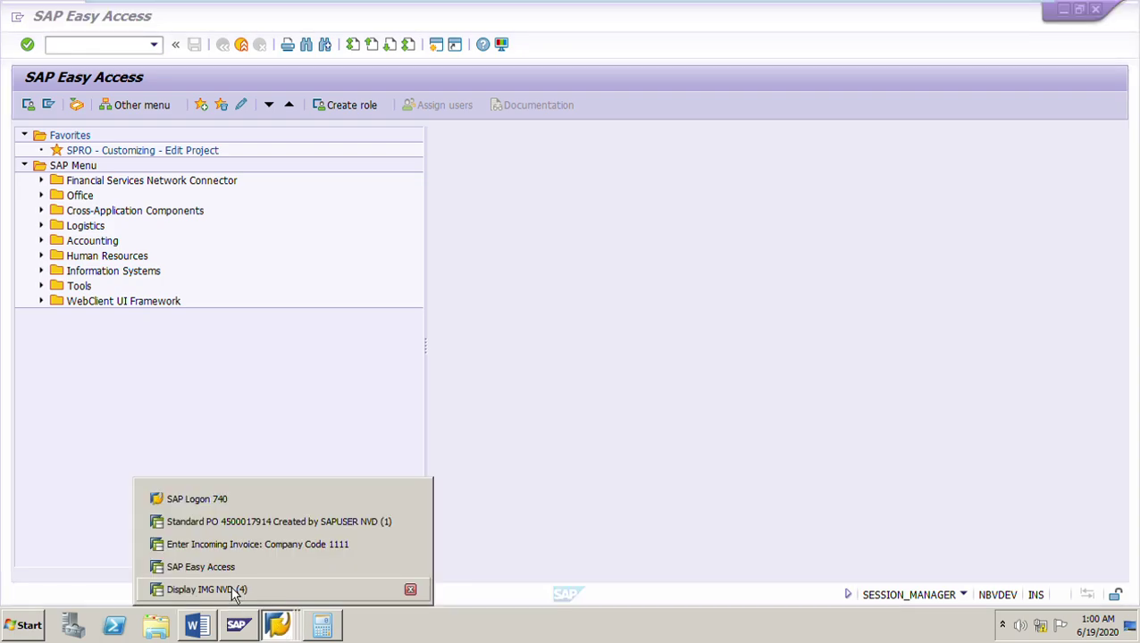
left_click(310, 334)
left_click(174, 165)
double_click(173, 153)
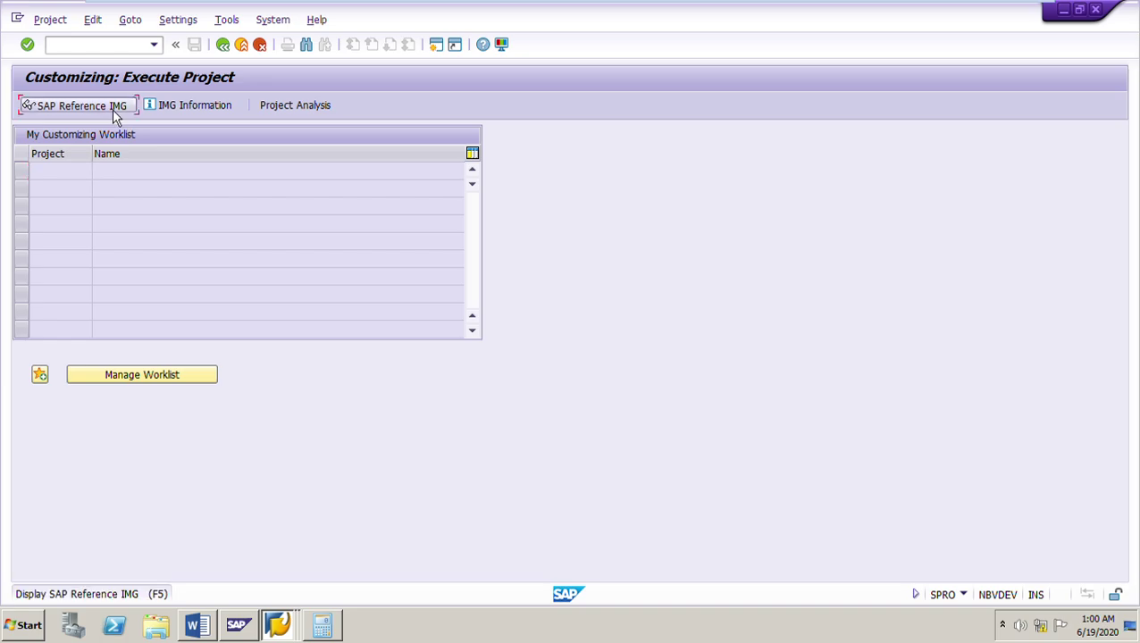
left_click(112, 110)
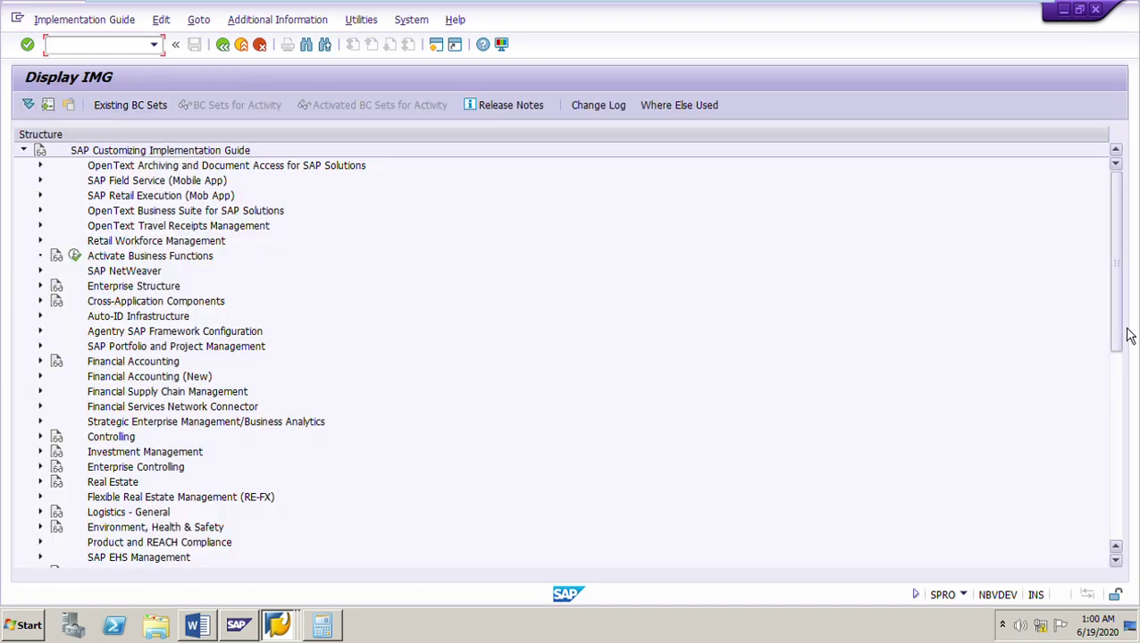
Step: In the IMG under Materials Management, Logistics Invoice Verification, Incoming Invoice, execute the activity Maintain Default Values for Tax Codes
left_click_drag(1128, 335, 1127, 437)
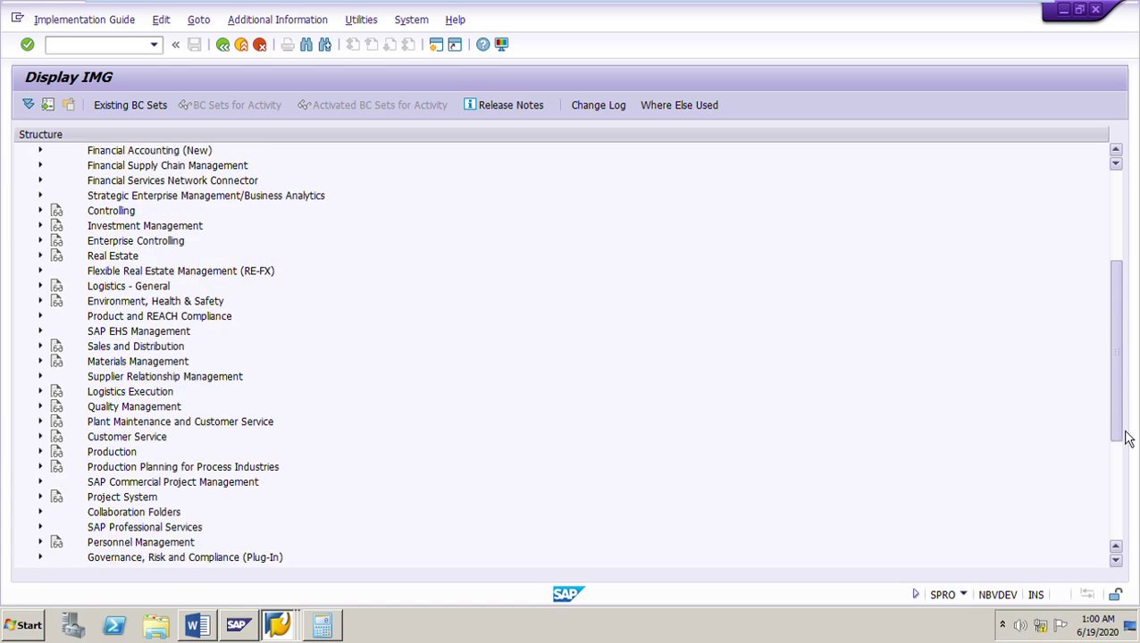
left_click(41, 362)
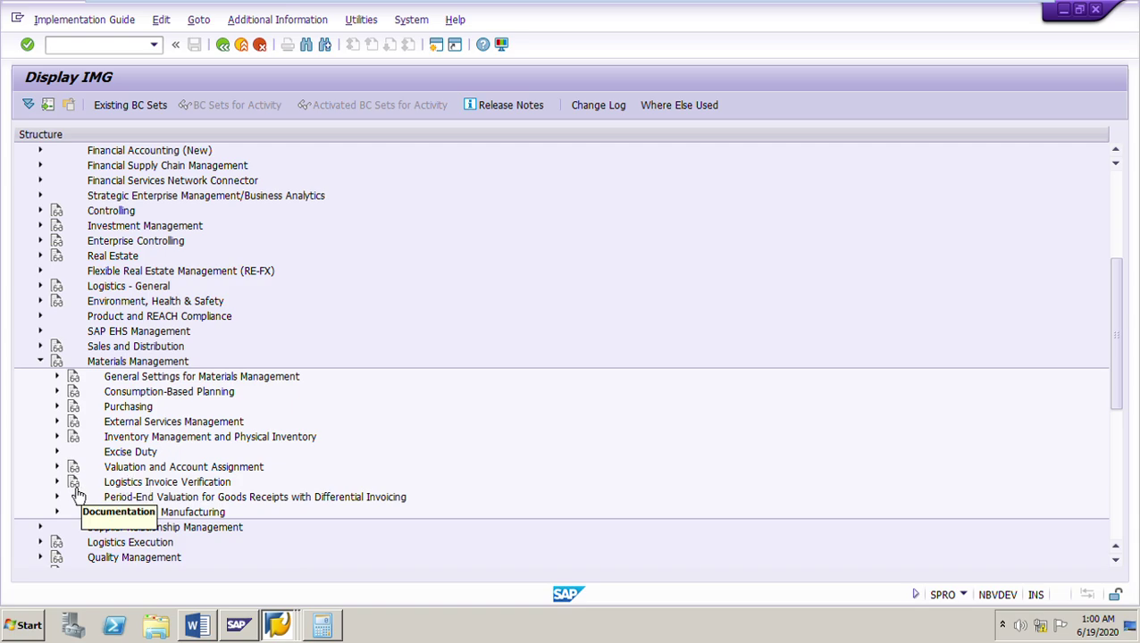
left_click(75, 489)
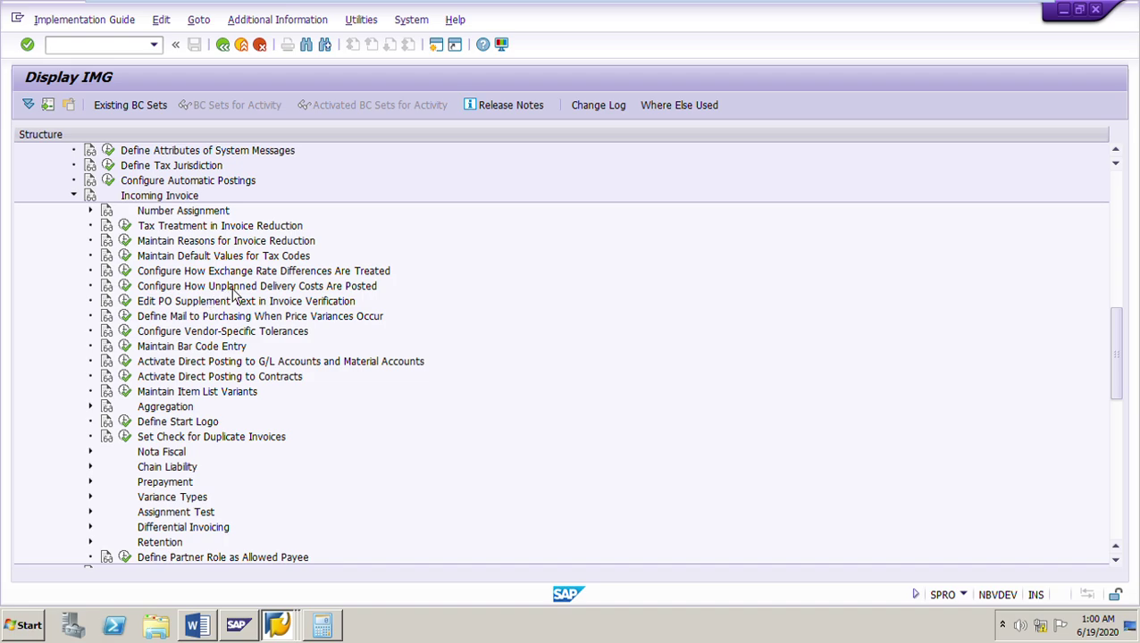
left_click(169, 259)
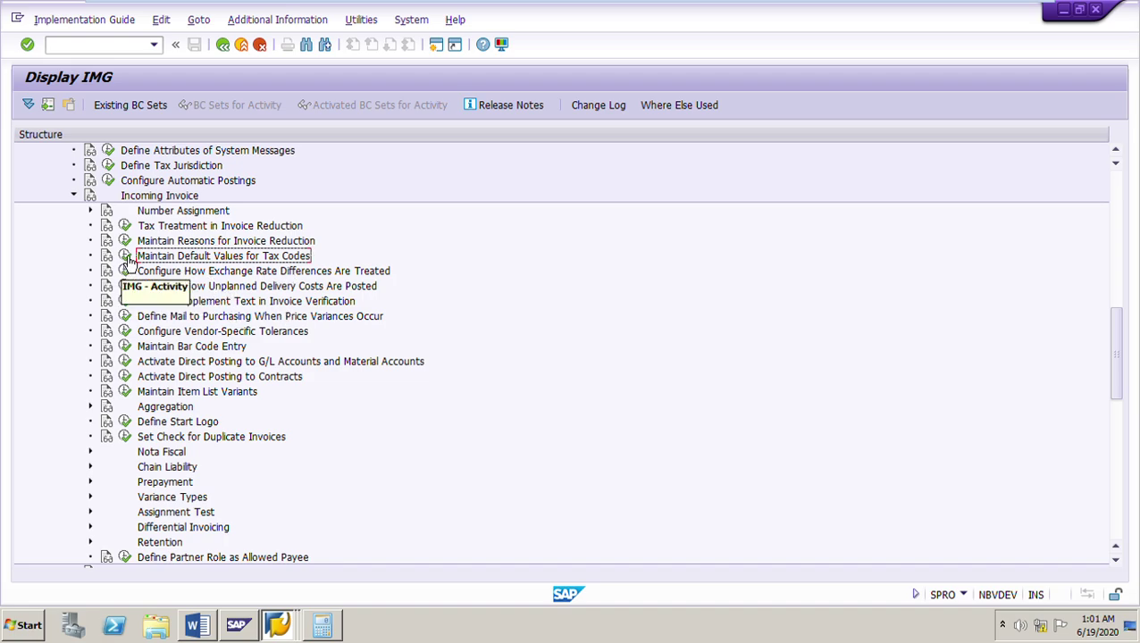
left_click(128, 258)
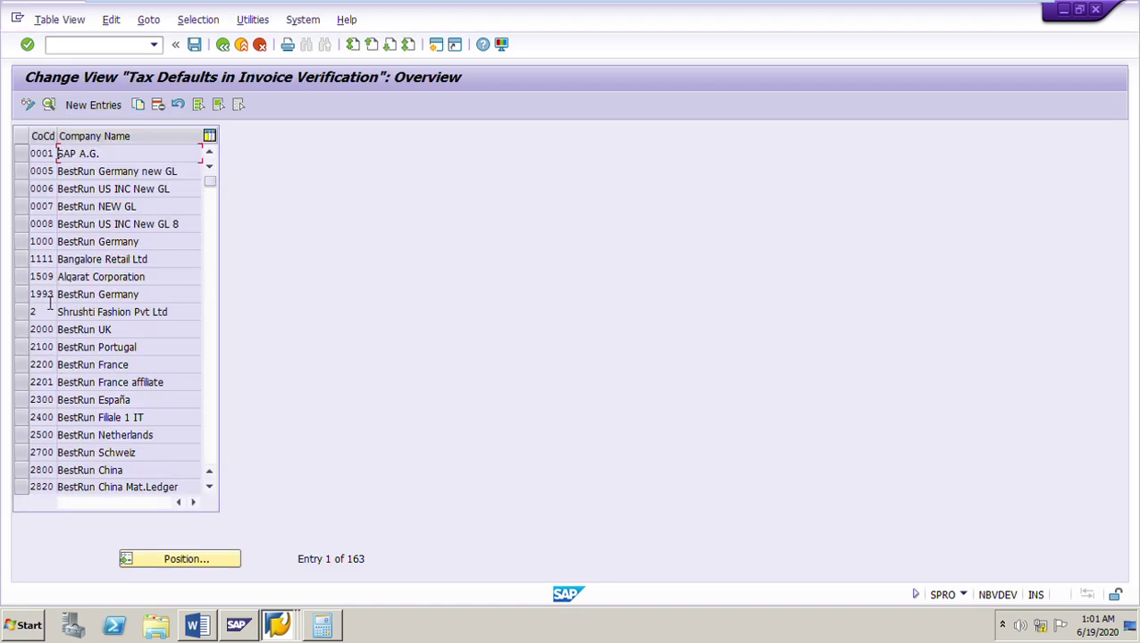
Step: Open the tax default details of company code 1111 and examine its domestic default tax code
left_click(21, 259)
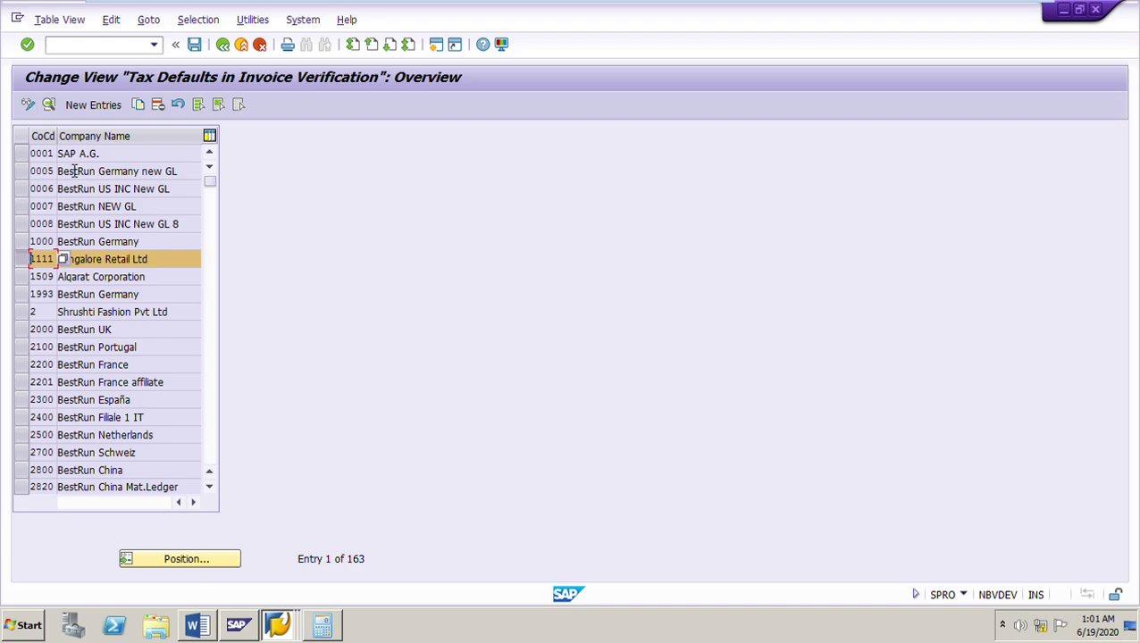
left_click(50, 107)
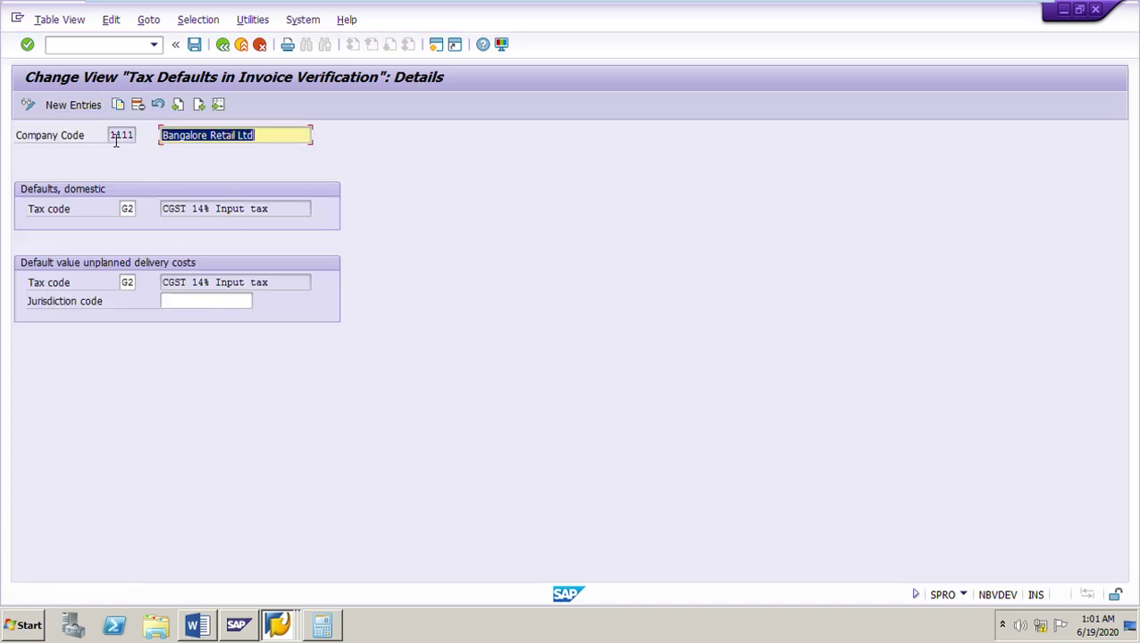
left_click(116, 137)
left_click(134, 211)
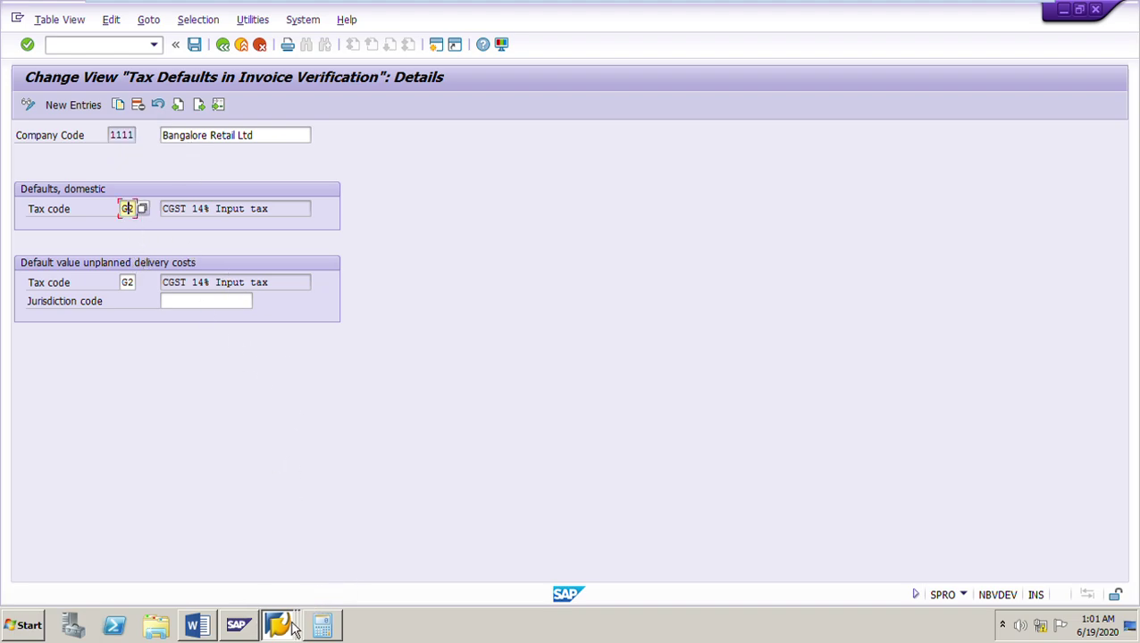
left_click(118, 138)
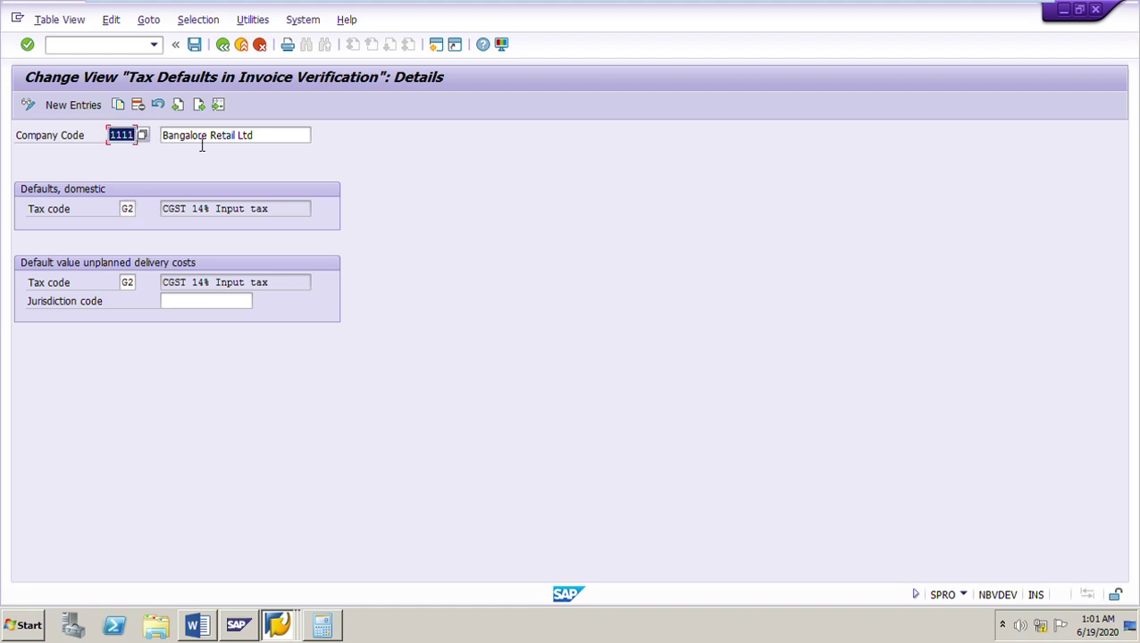
Step: Return to the incoming invoice and compare the proposed tax codes in the basic data and item list with the Word notes
right_click(285, 630)
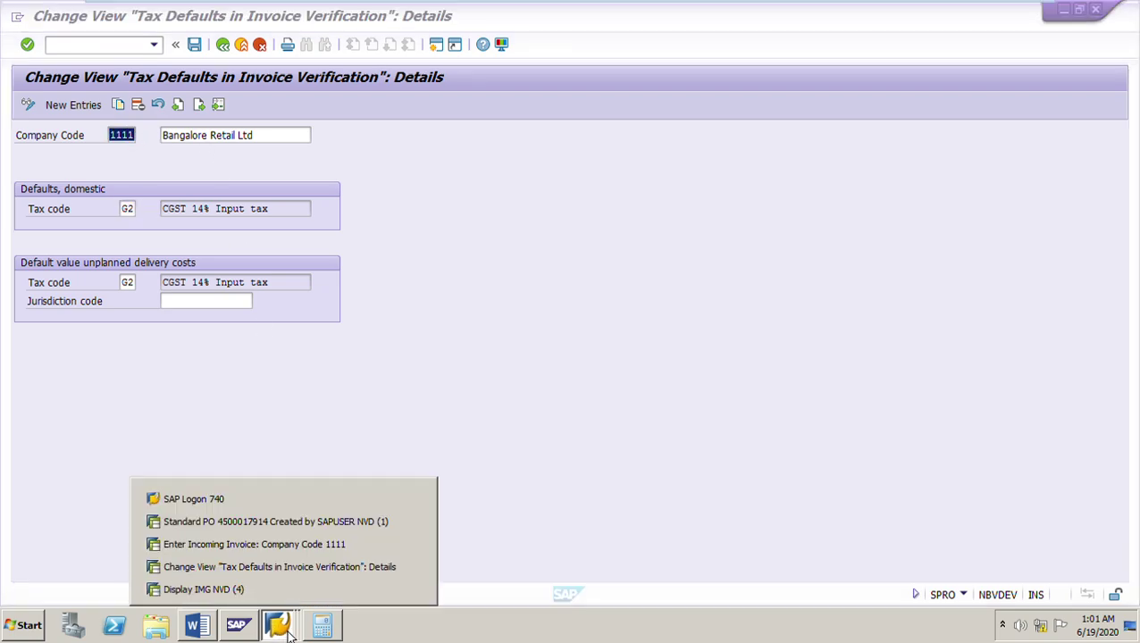
left_click(258, 550)
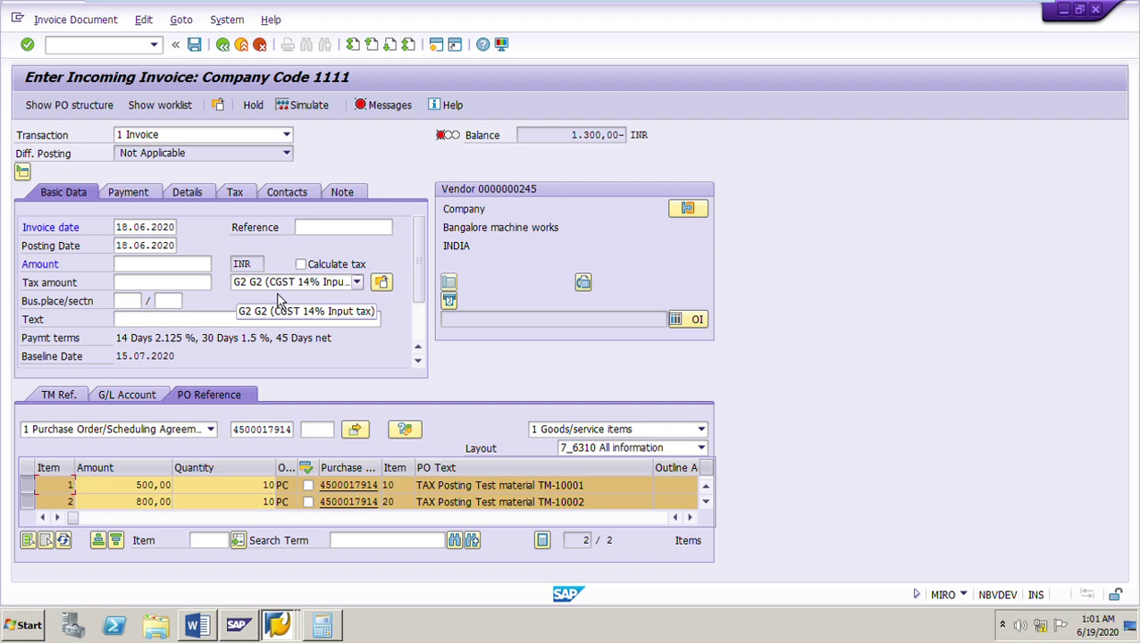
left_click(196, 629)
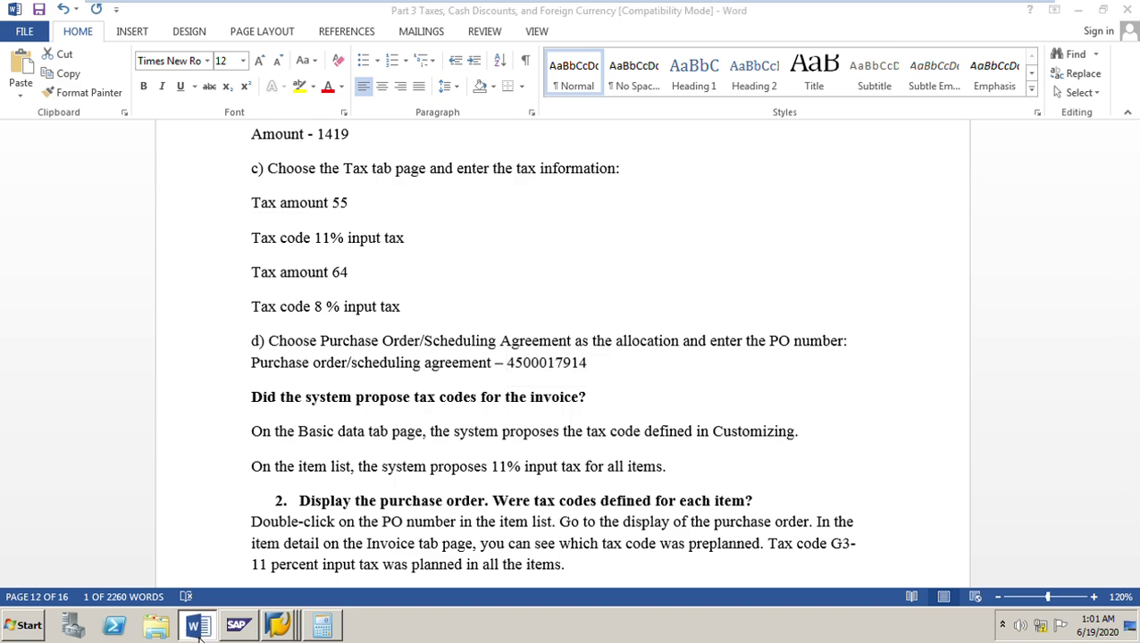
left_click(196, 630)
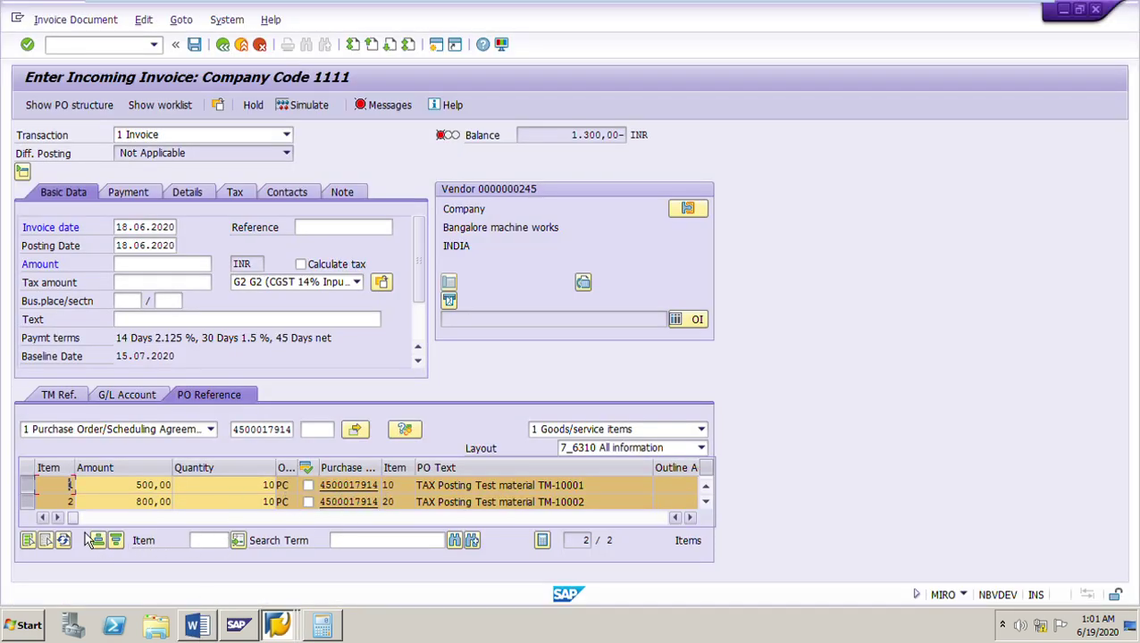
left_click_drag(74, 517, 144, 548)
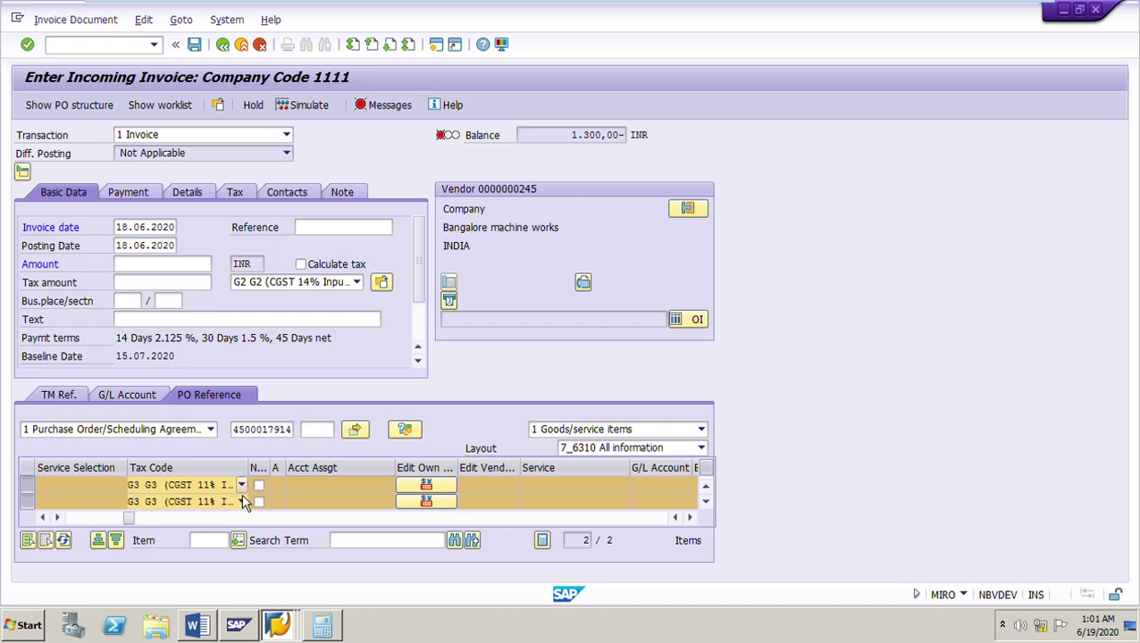
Step: Read the exercise instructions on displaying the purchase order in Word, and switch back to the incoming invoice
left_click(198, 625)
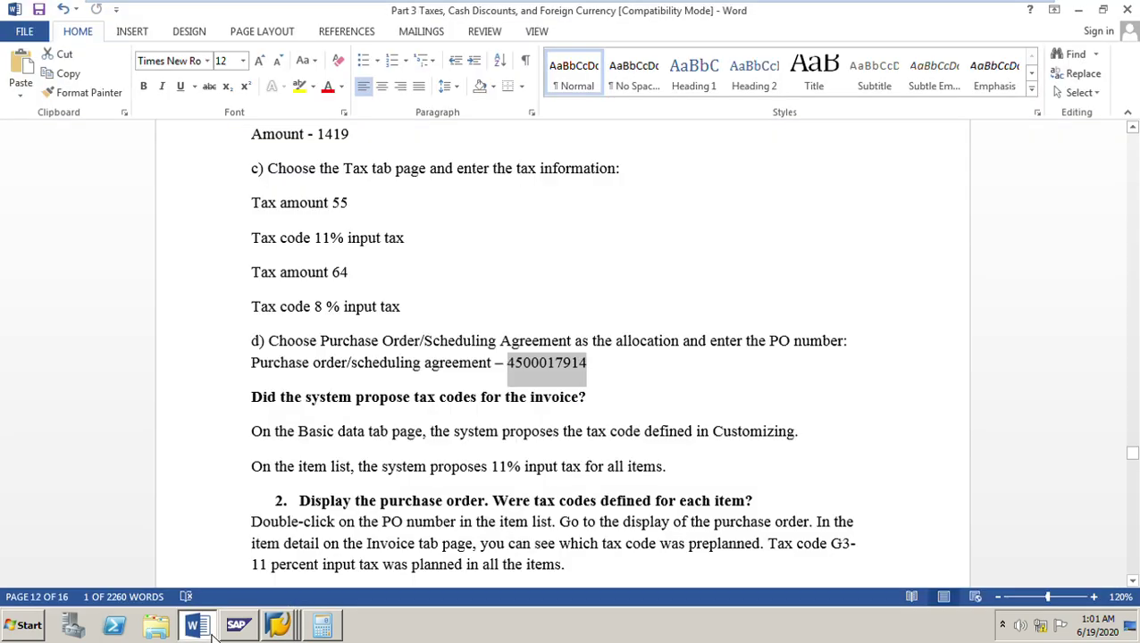
scroll(592, 490, "down", 2)
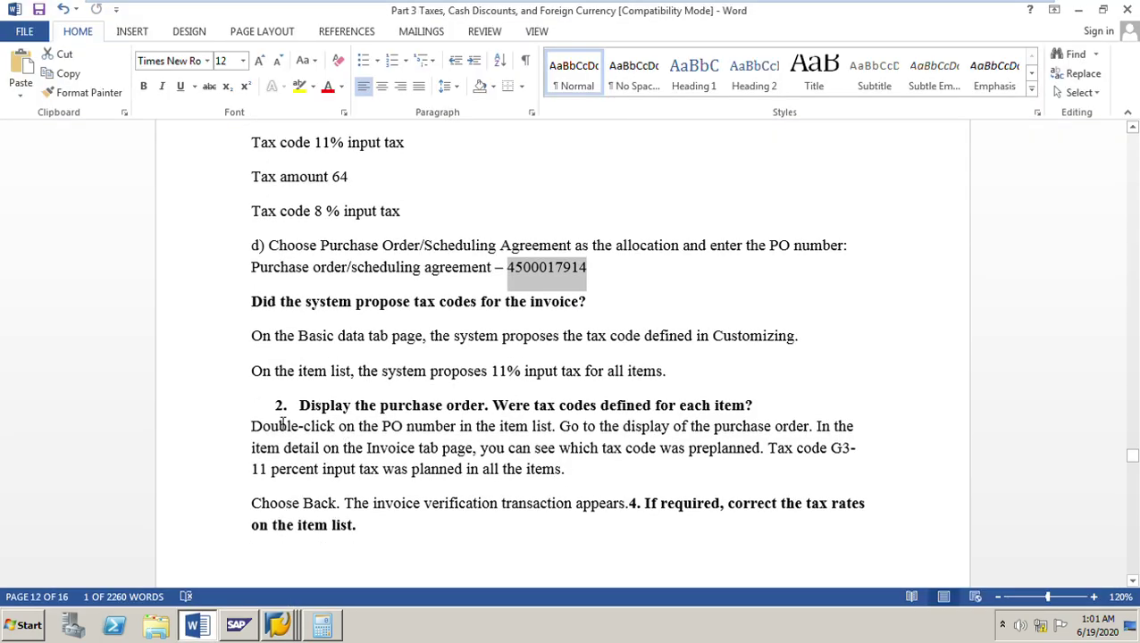
scroll(307, 425, "down", 1)
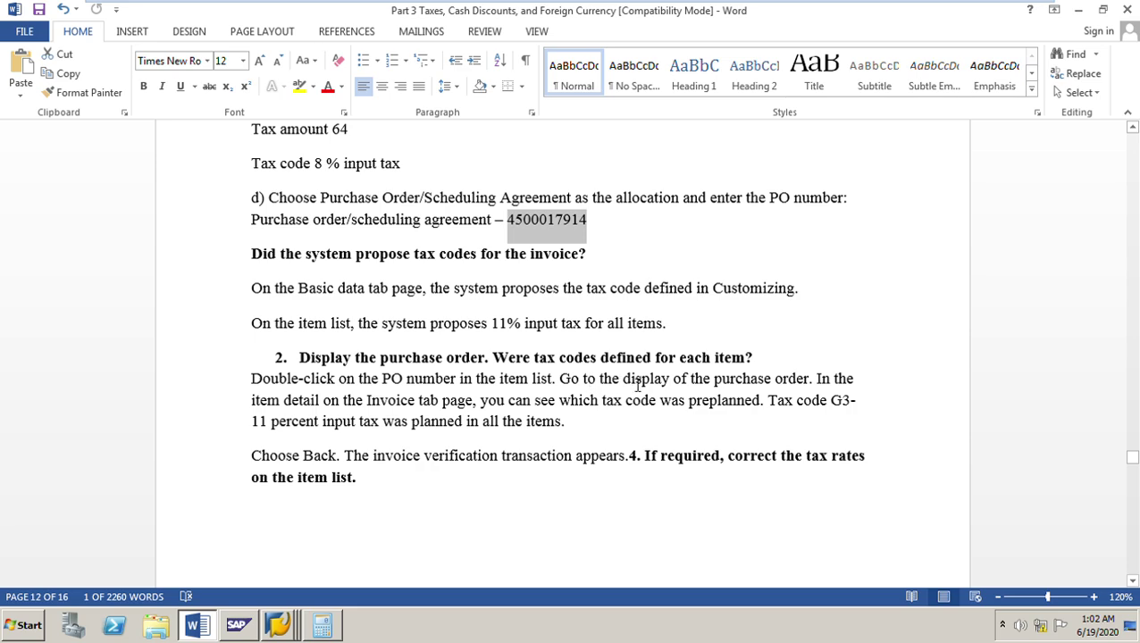
left_click(277, 625)
left_click(275, 544)
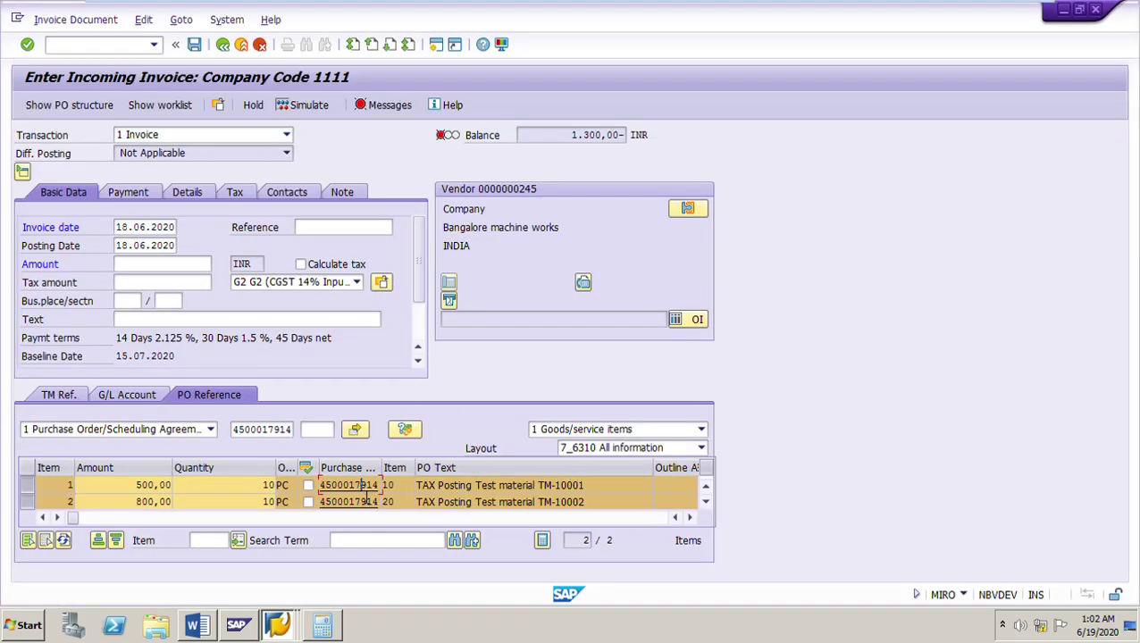
Step: Display the purchase order from the invoice item list and examine the tax code and tax calculation of item 10
left_click(366, 501)
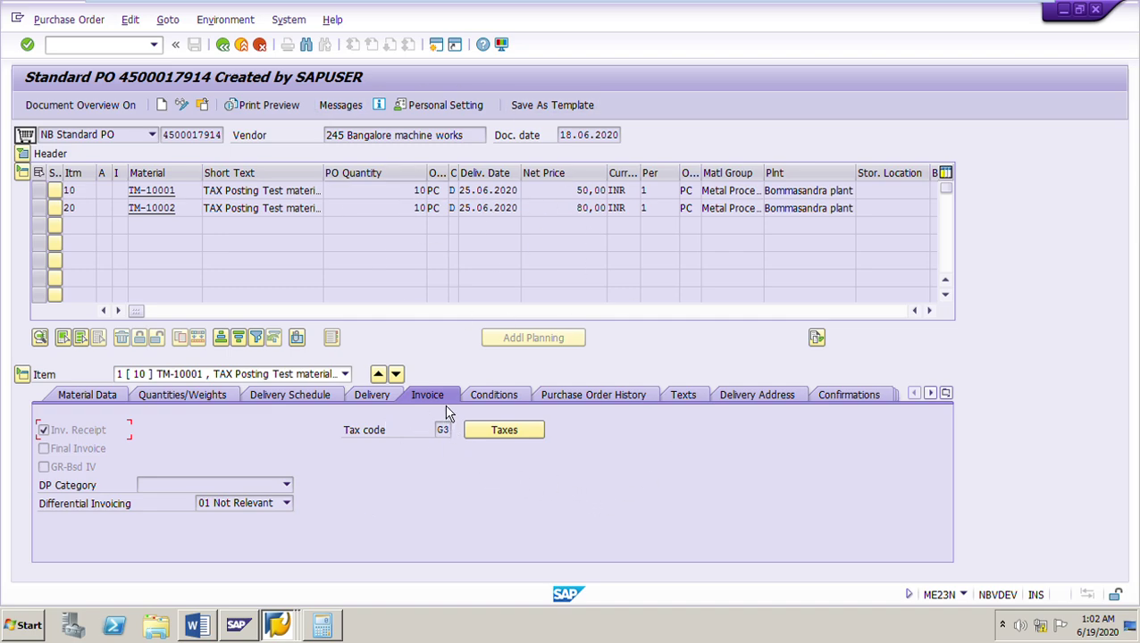
left_click(345, 374)
left_click(357, 381)
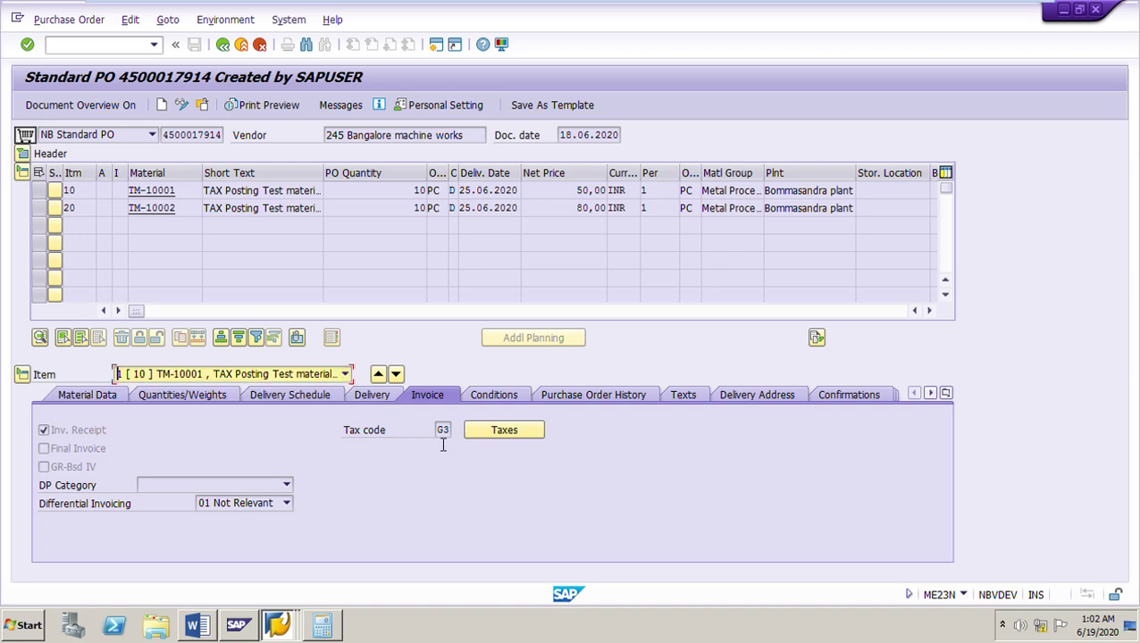
left_click(506, 433)
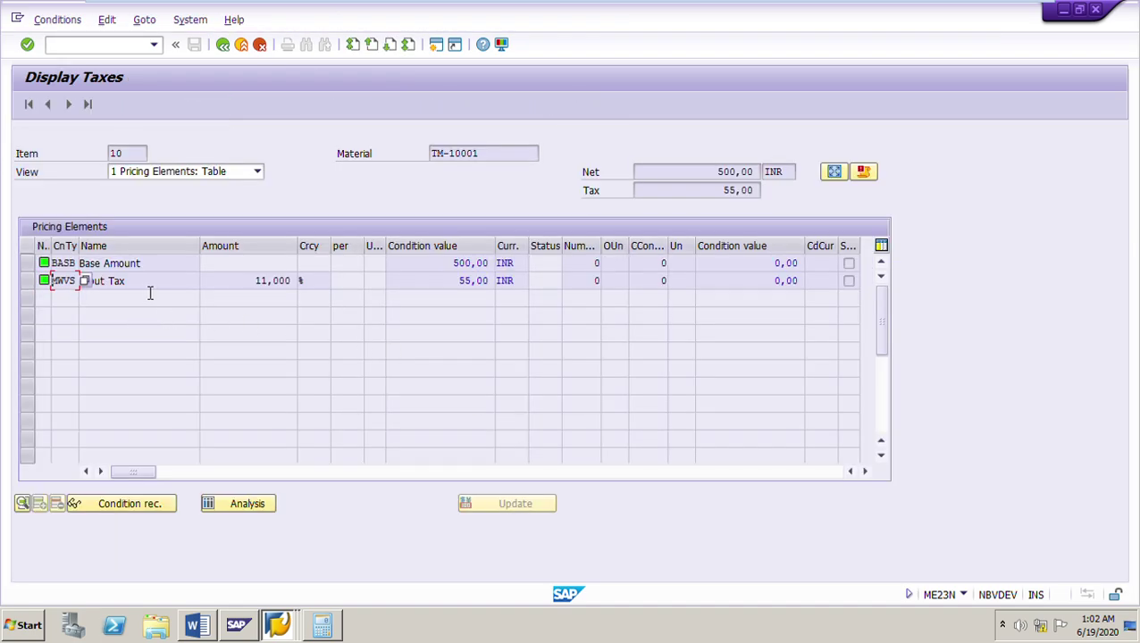
double_click(260, 282)
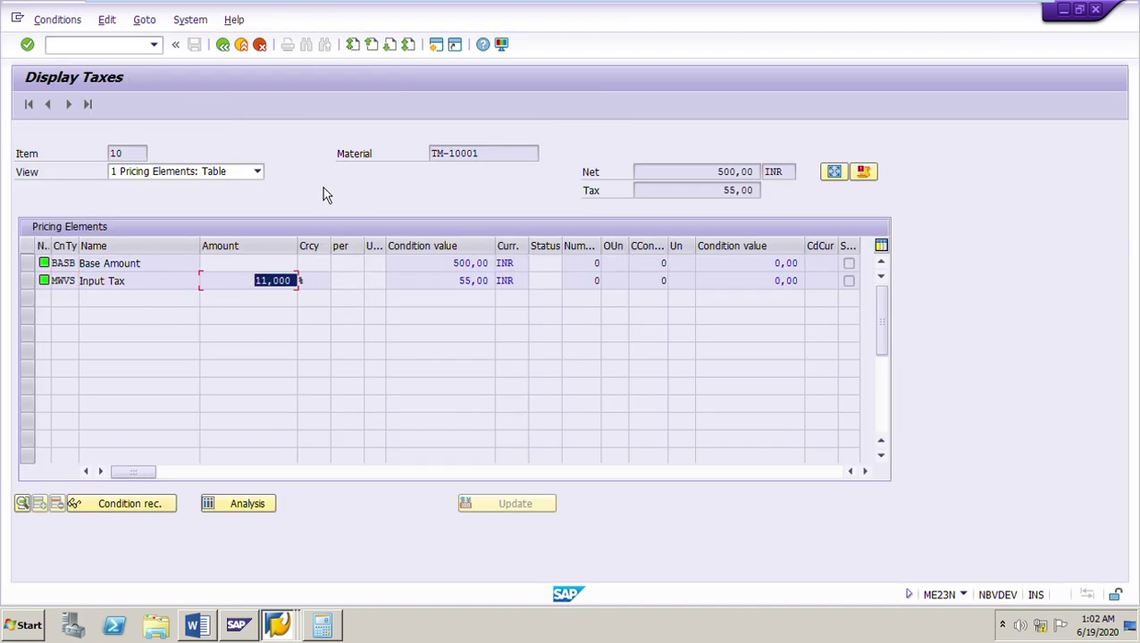
left_click(222, 45)
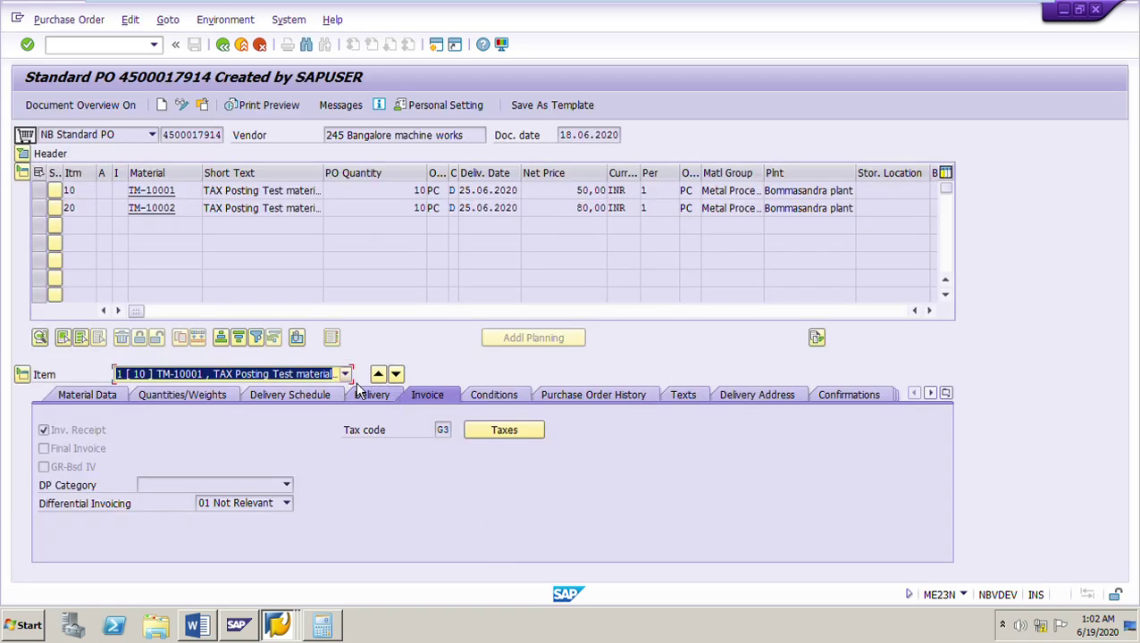
Step: Check the tax code of purchase order item 20 in its invoice details, and go back to the incoming invoice
left_click(396, 375)
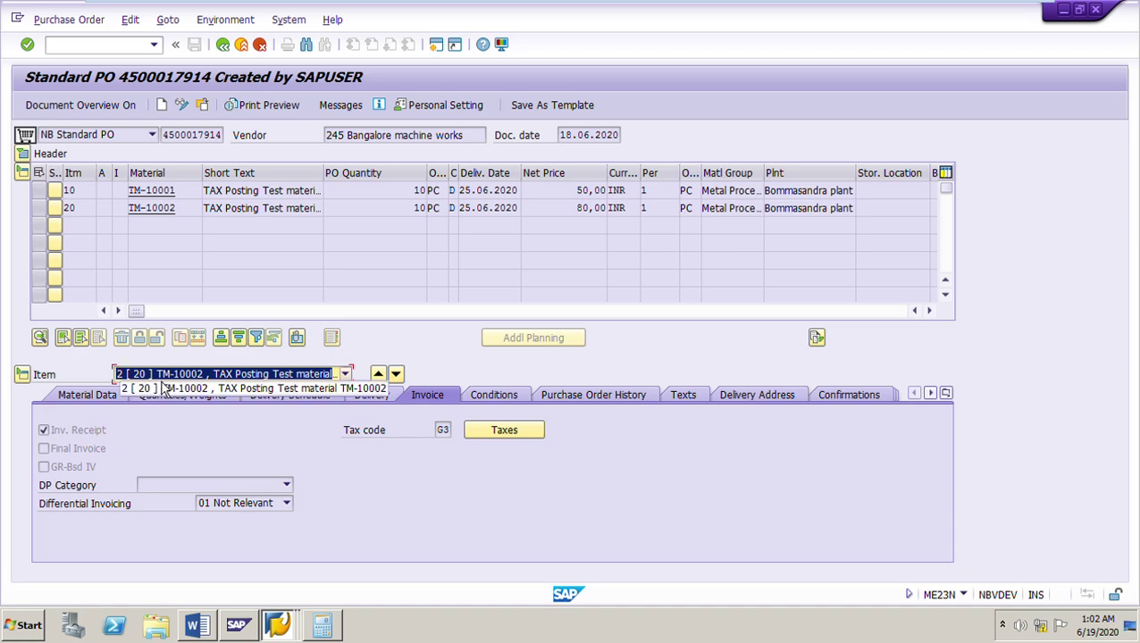
left_click(443, 434)
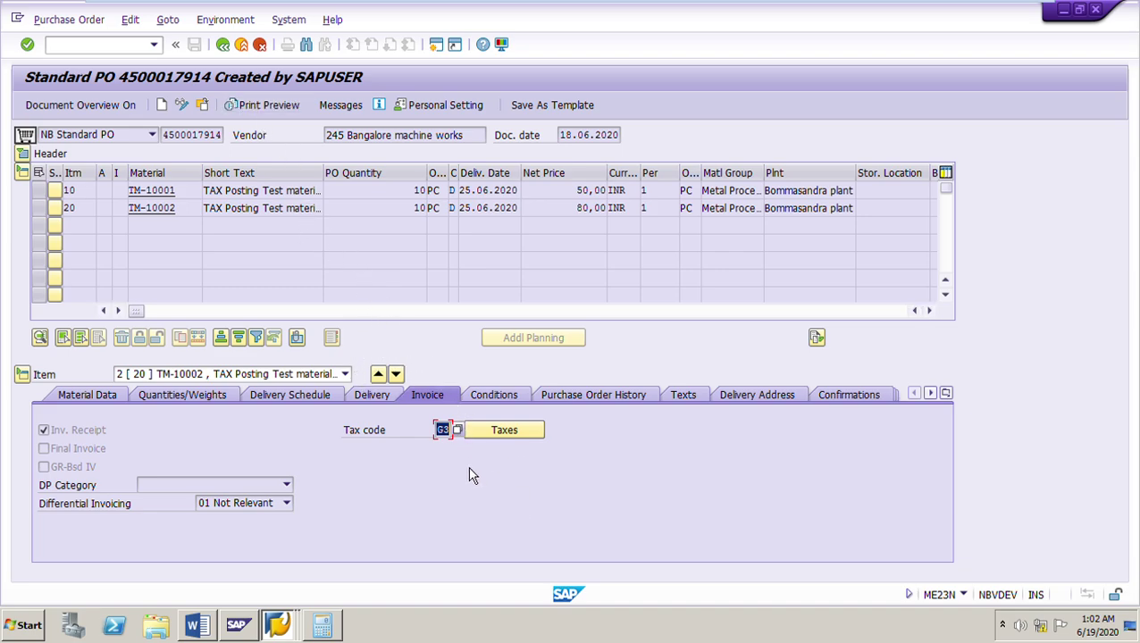
left_click(234, 55)
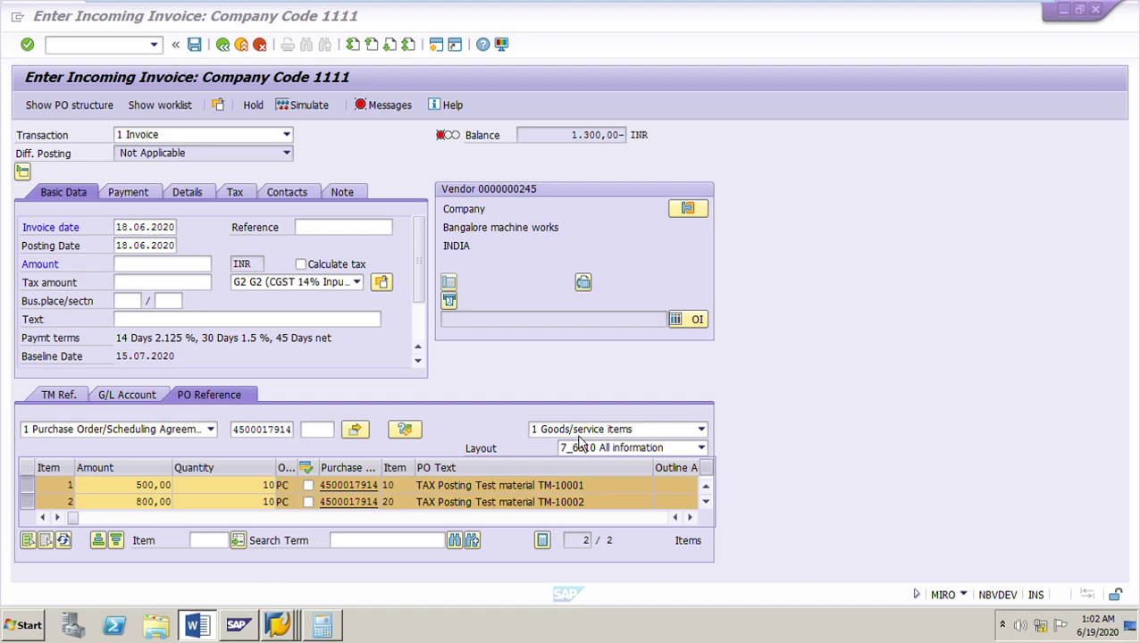
Step: Read the exercise instructions in Word on correcting the item tax rates and simulating the postings
scroll(585, 437, "down", 2)
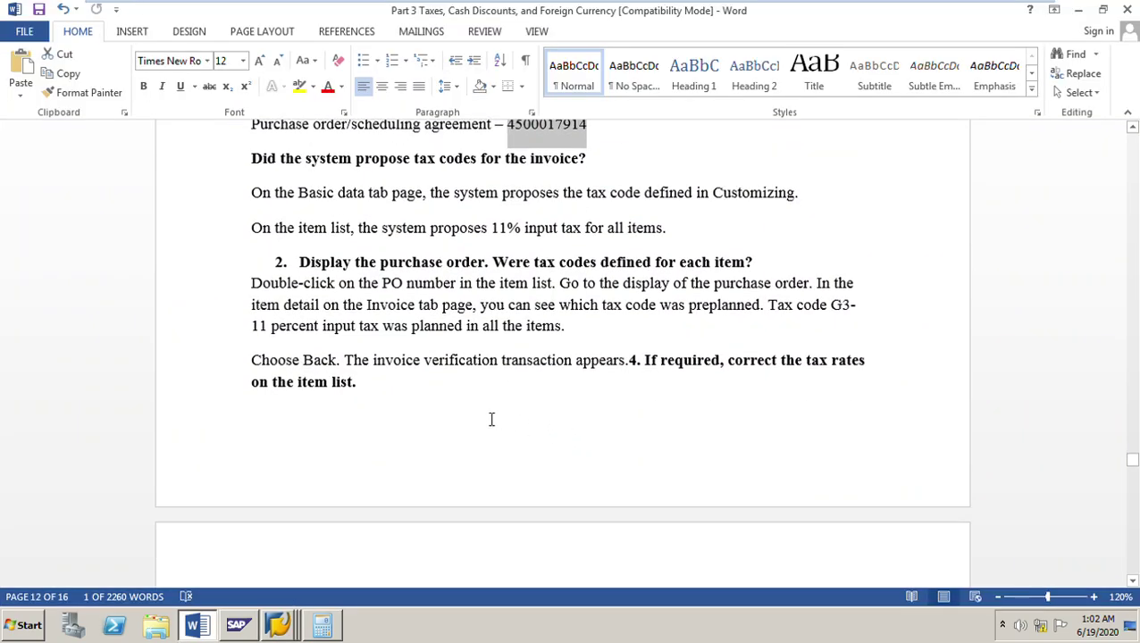
scroll(496, 420, "down", 2)
scroll(500, 419, "down", 4)
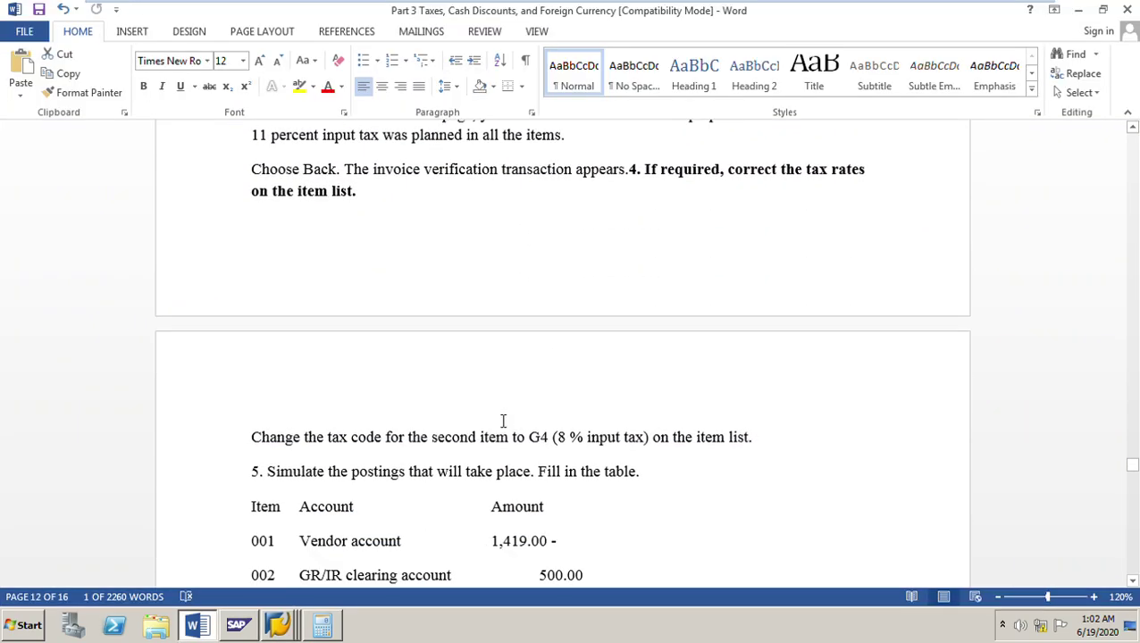
scroll(602, 357, "up", 3)
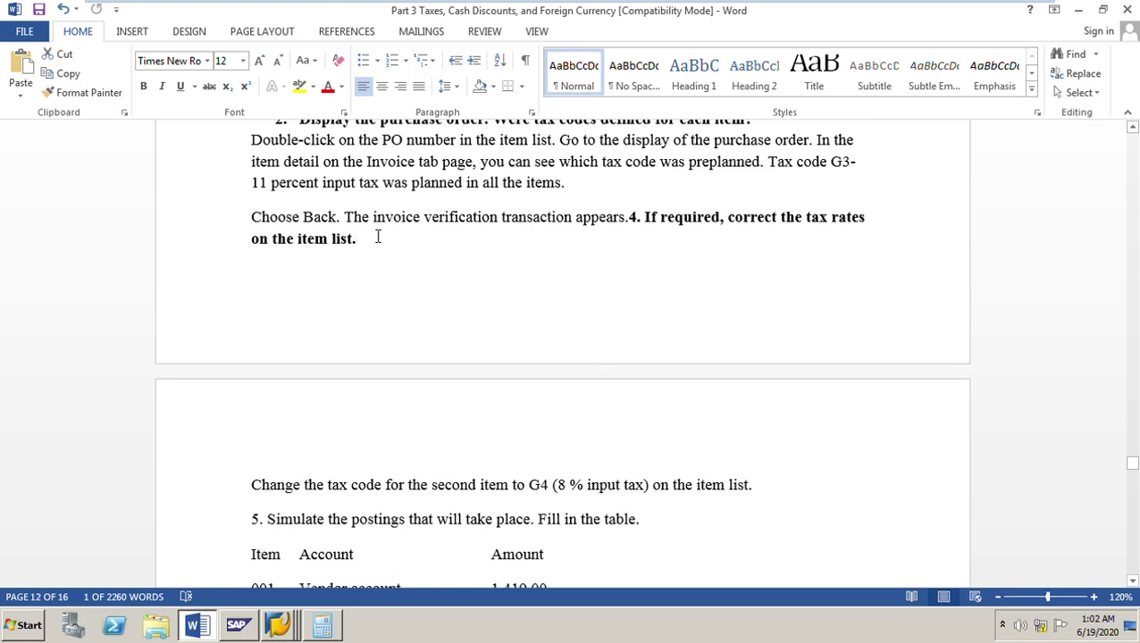
Step: Put the task "4. If required, correct the tax rates on the item list." in its own paragraph
left_click(629, 218)
key("Return")
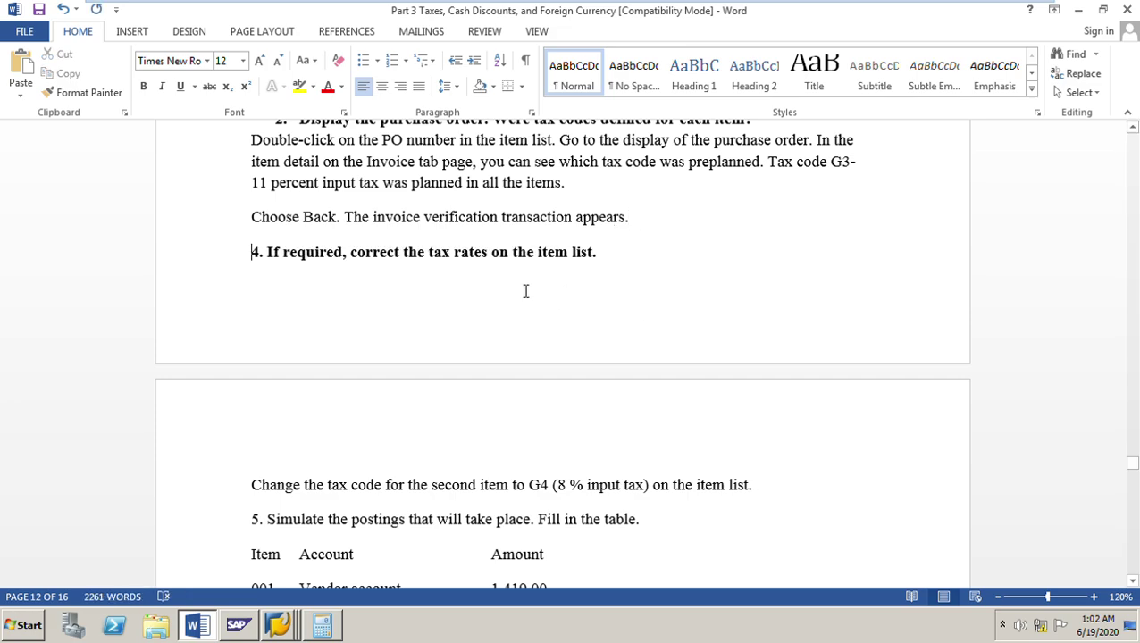
scroll(682, 386, "down", 2)
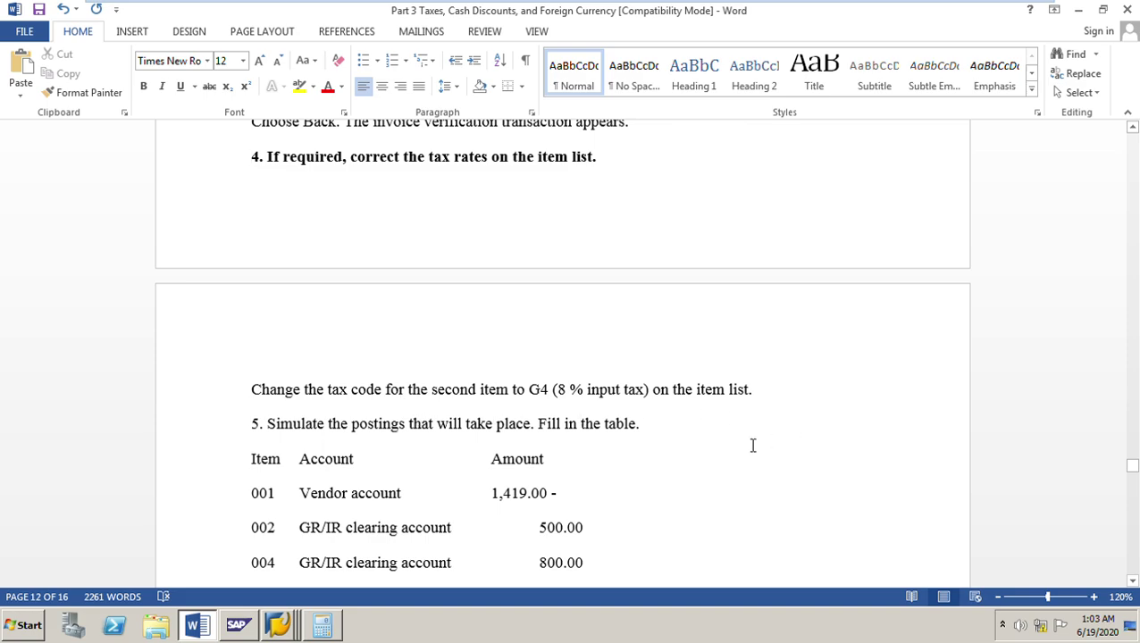
Step: Switch to the incoming invoice in SAP, check the item tax codes, and set the Basic Data tax code to G3 (CGST 11% Input Tax)
left_click(280, 629)
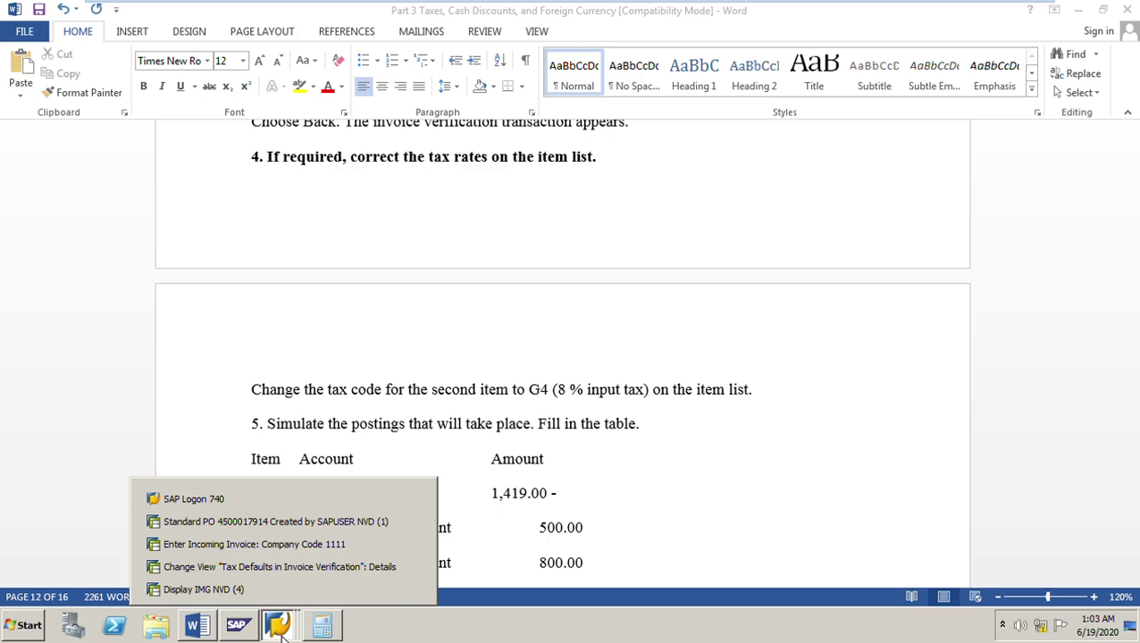
left_click(806, 435)
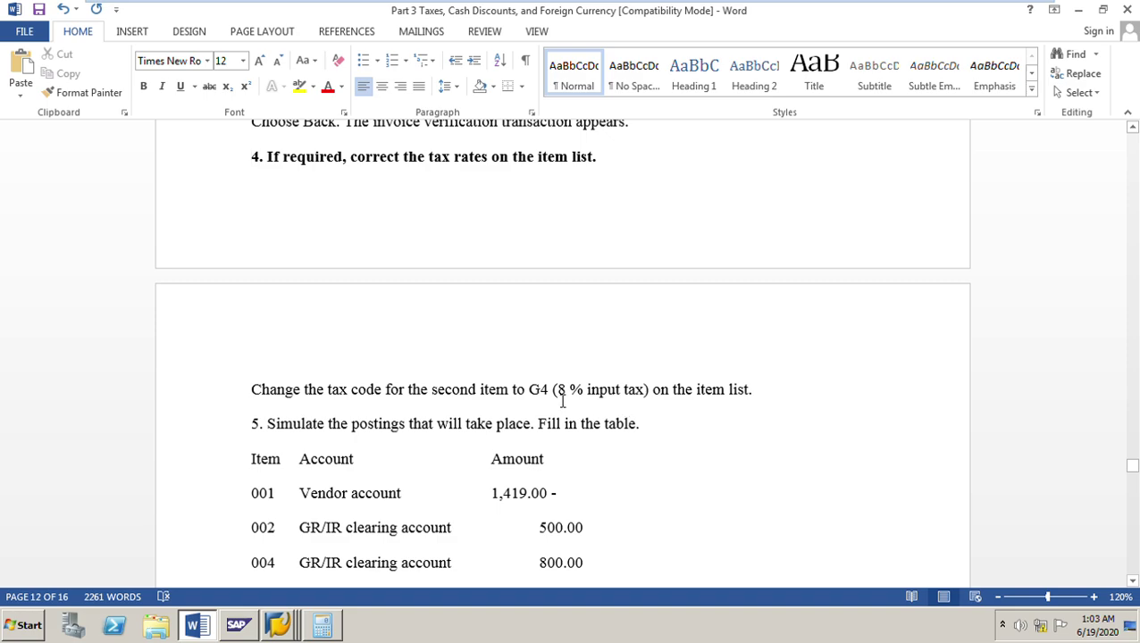
left_click(285, 632)
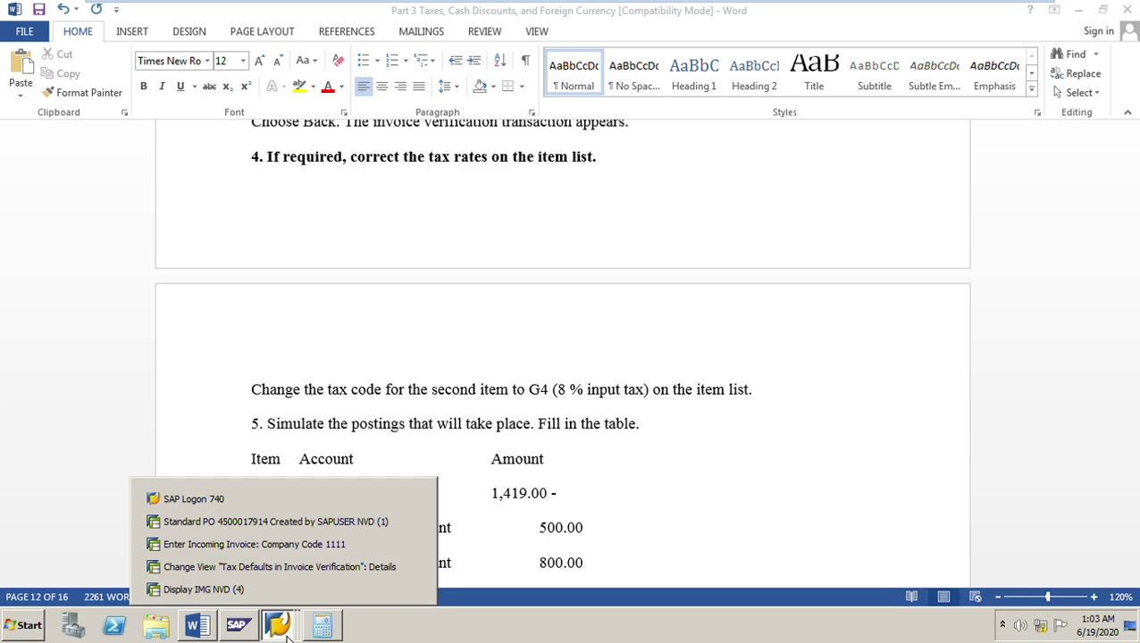
left_click(285, 547)
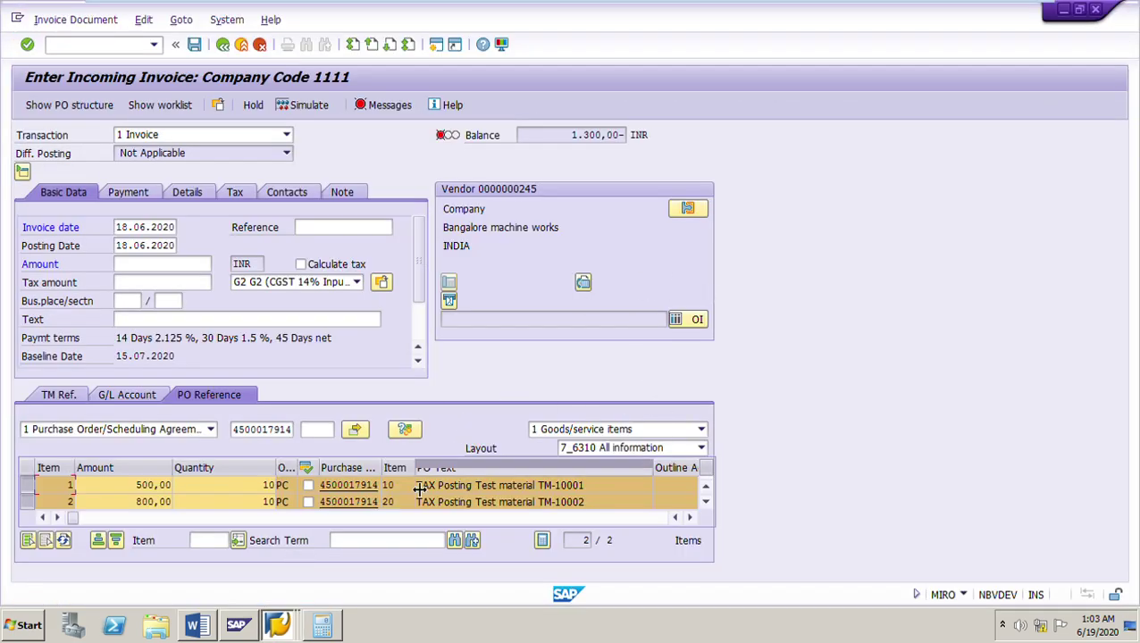
left_click_drag(76, 521, 135, 531)
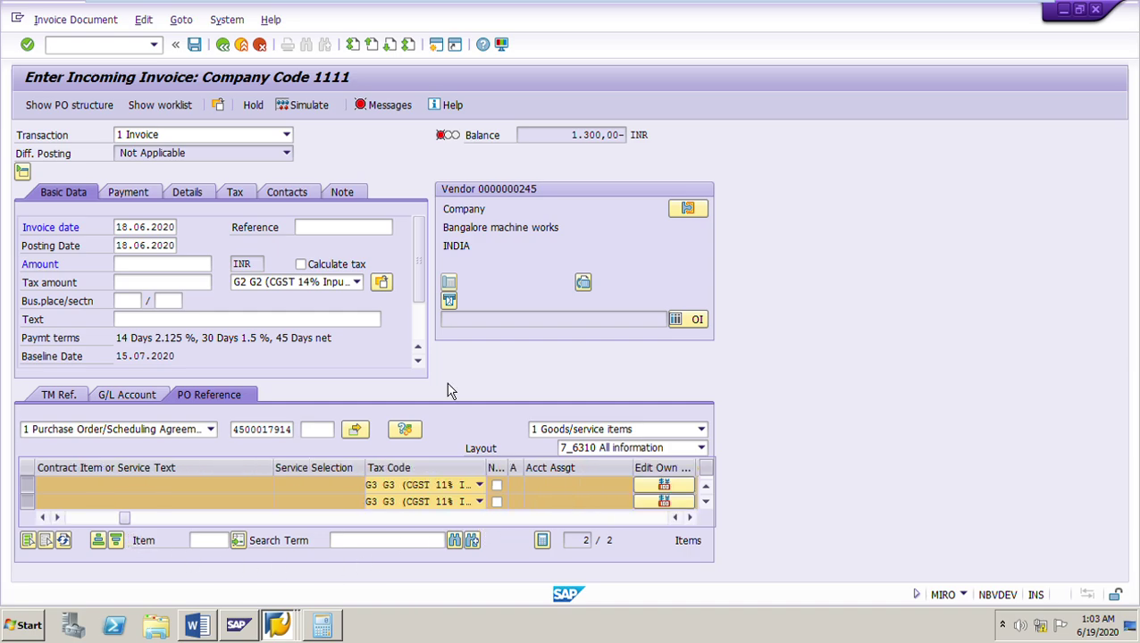
left_click(356, 282)
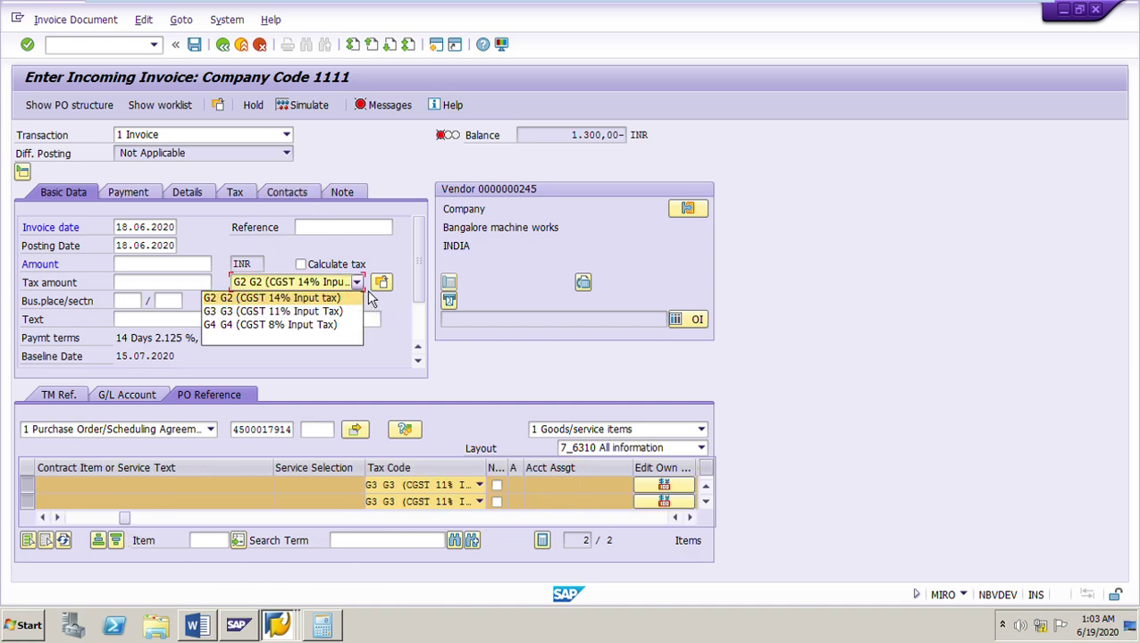
left_click(344, 313)
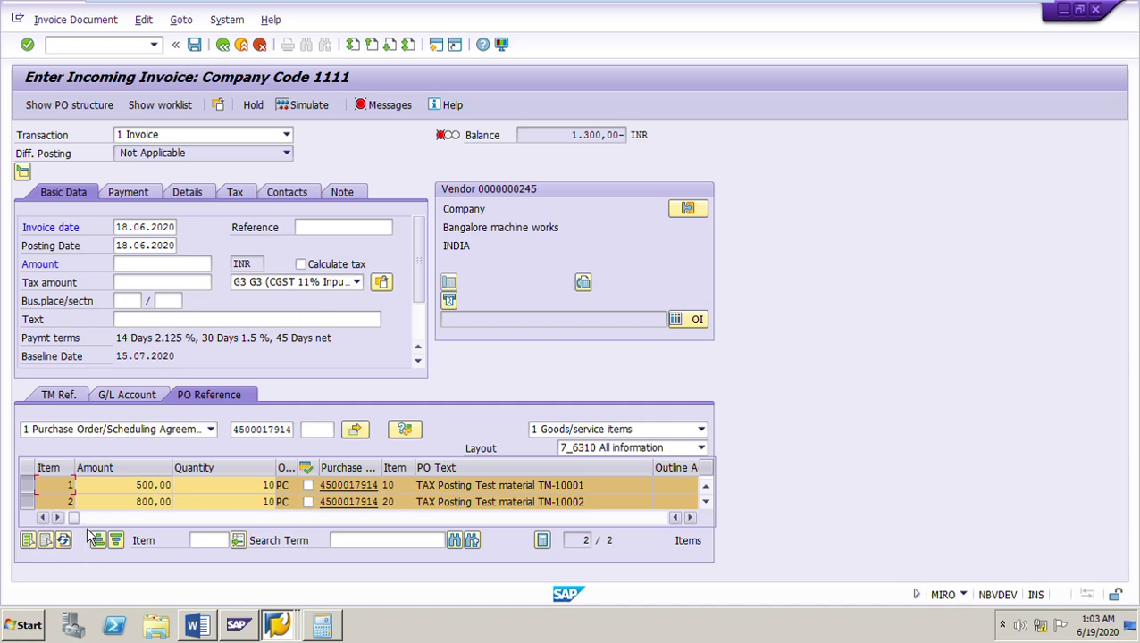
Step: Change the tax code of the second invoice item to G4 (CGST 8% Input Tax) and confirm the entry
left_click_drag(75, 519, 133, 534)
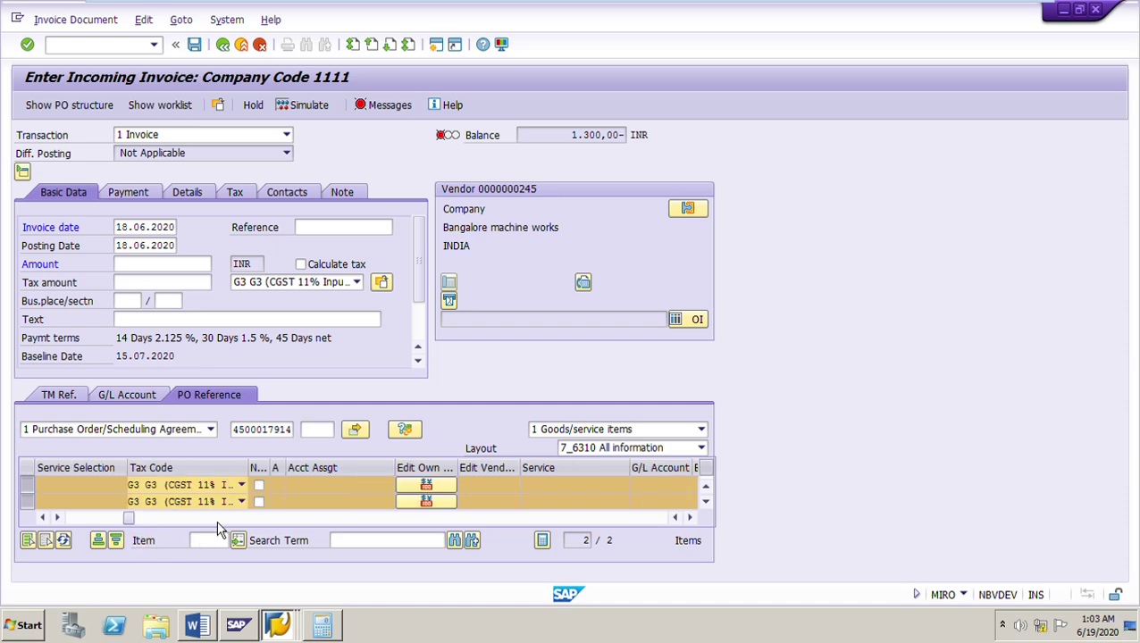
left_click(242, 502)
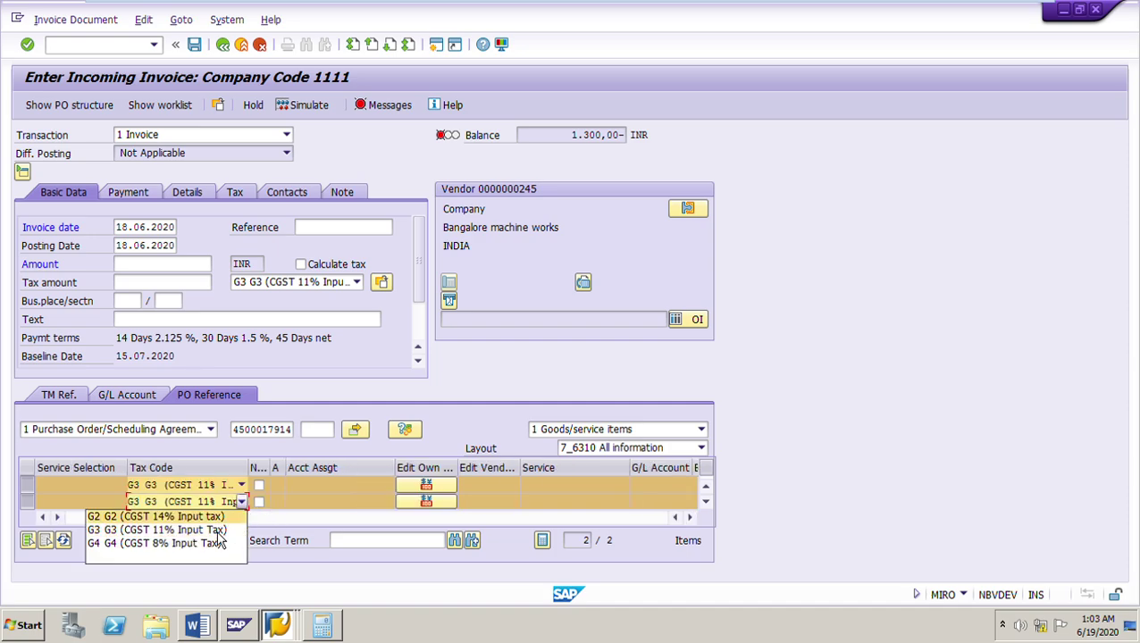
left_click(172, 545)
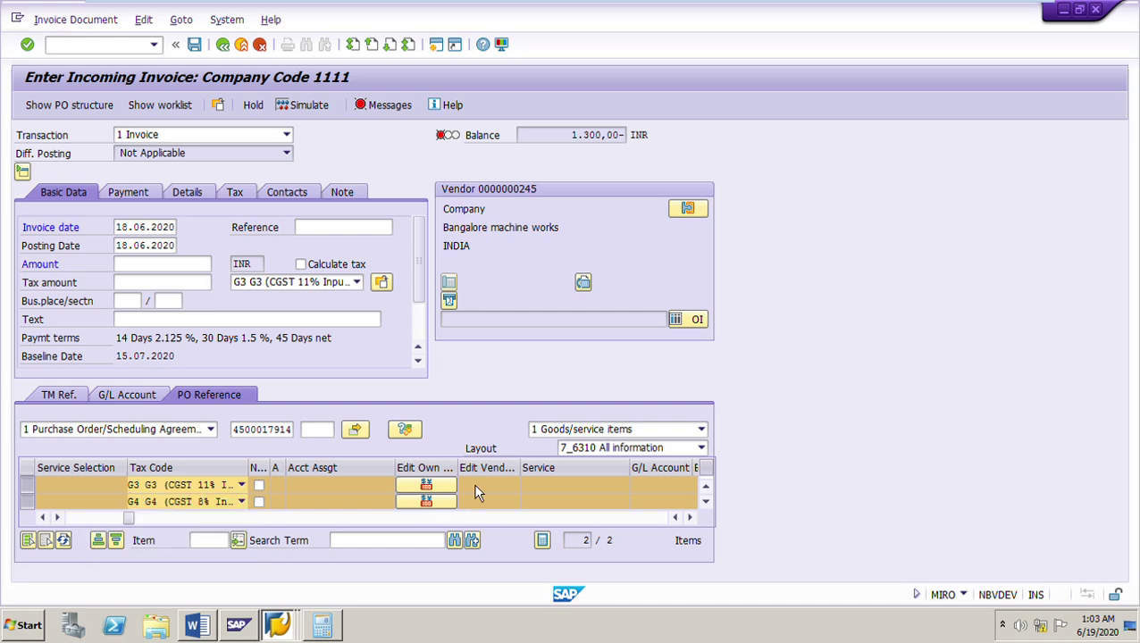
key("Return")
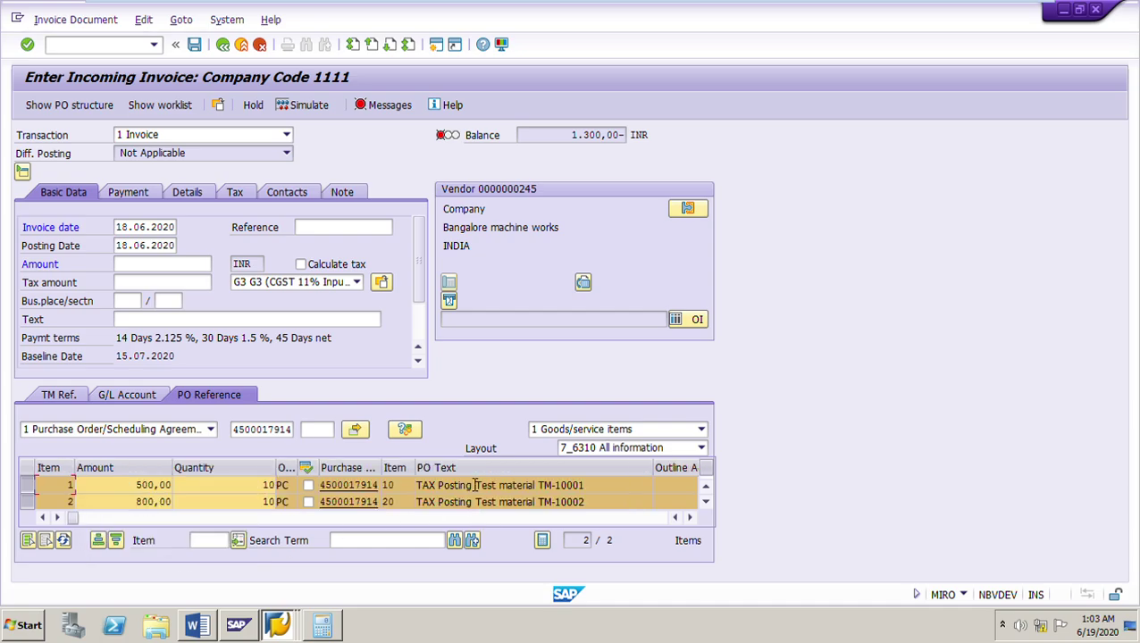
Step: Read the simulated postings table and the invoice entry data for the exercise in the Word document
left_click(224, 633)
scroll(688, 465, "down", 1)
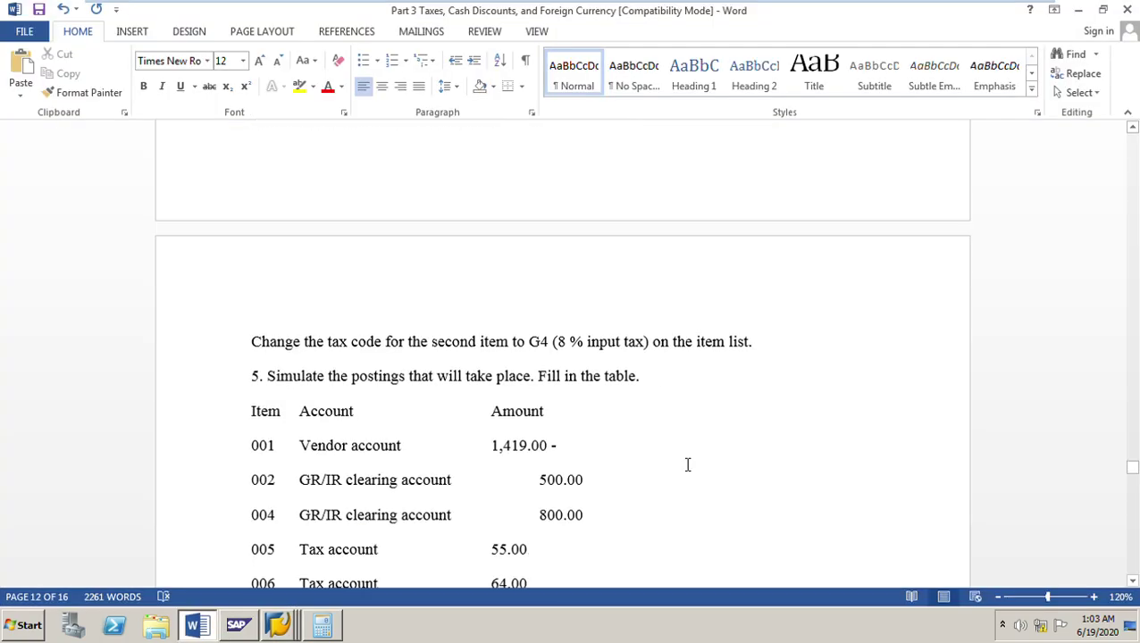
scroll(484, 435, "down", 2)
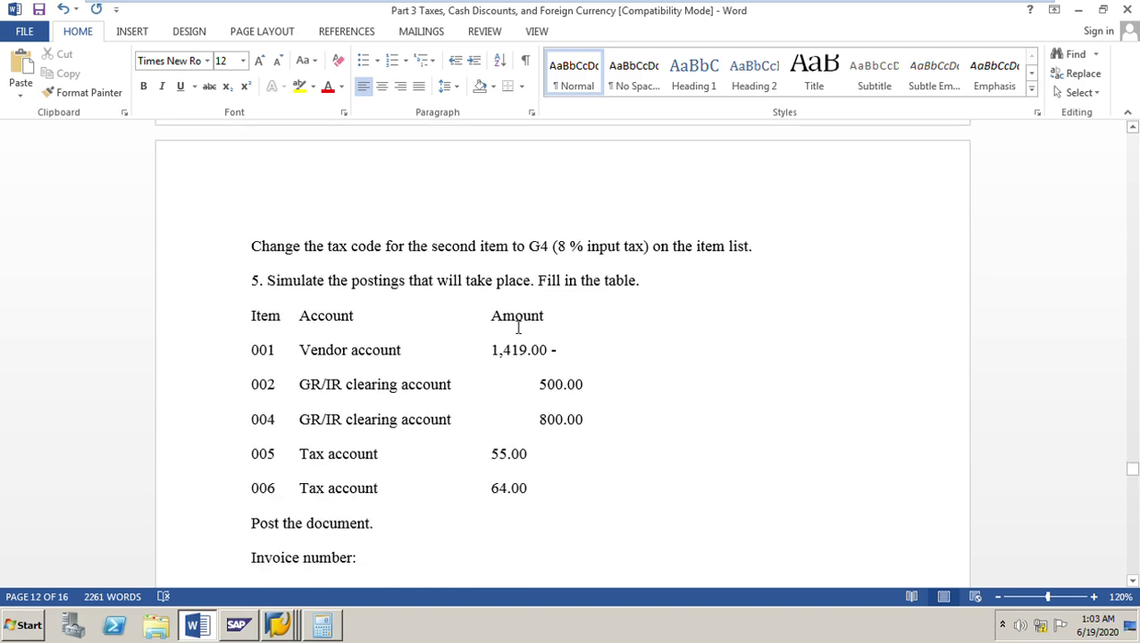
scroll(667, 422, "down", 2)
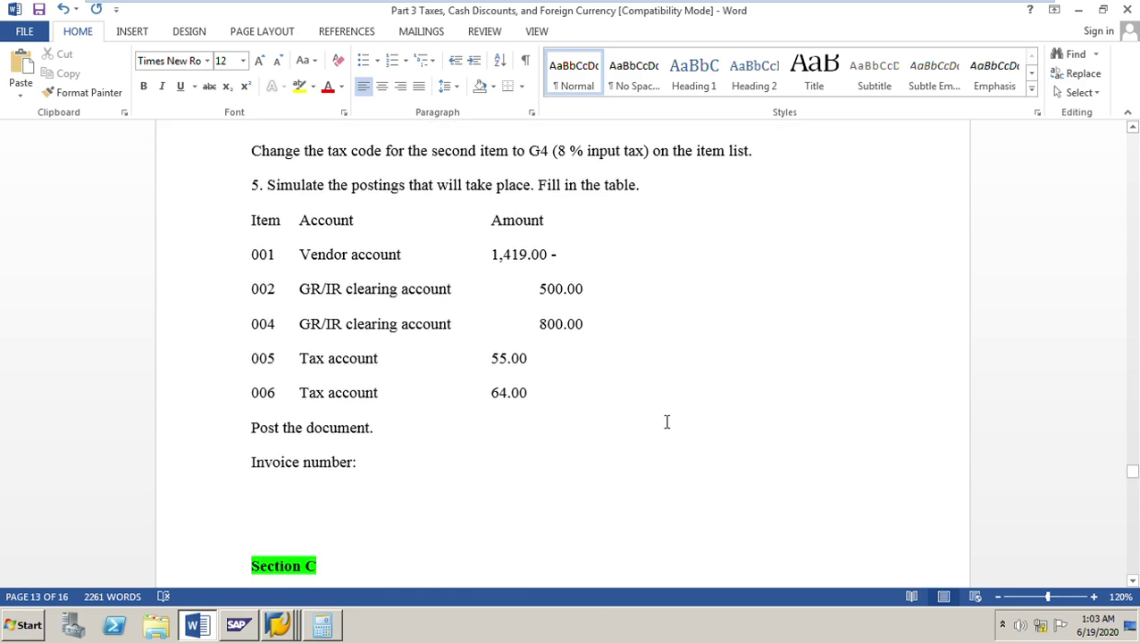
scroll(546, 418, "up", 15)
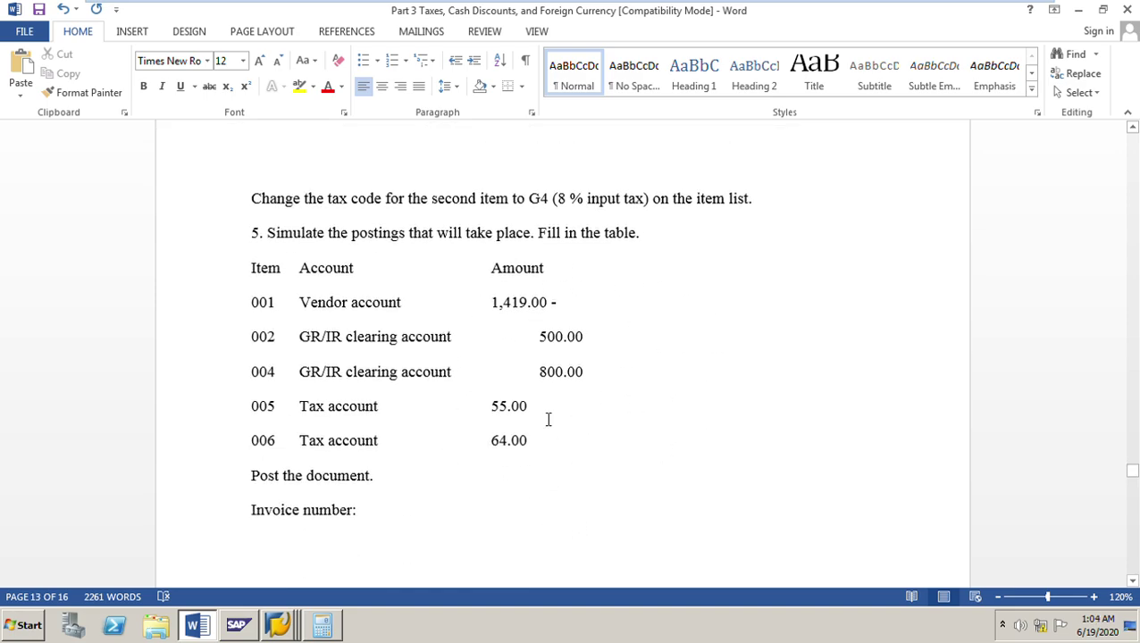
scroll(545, 413, "up", 2)
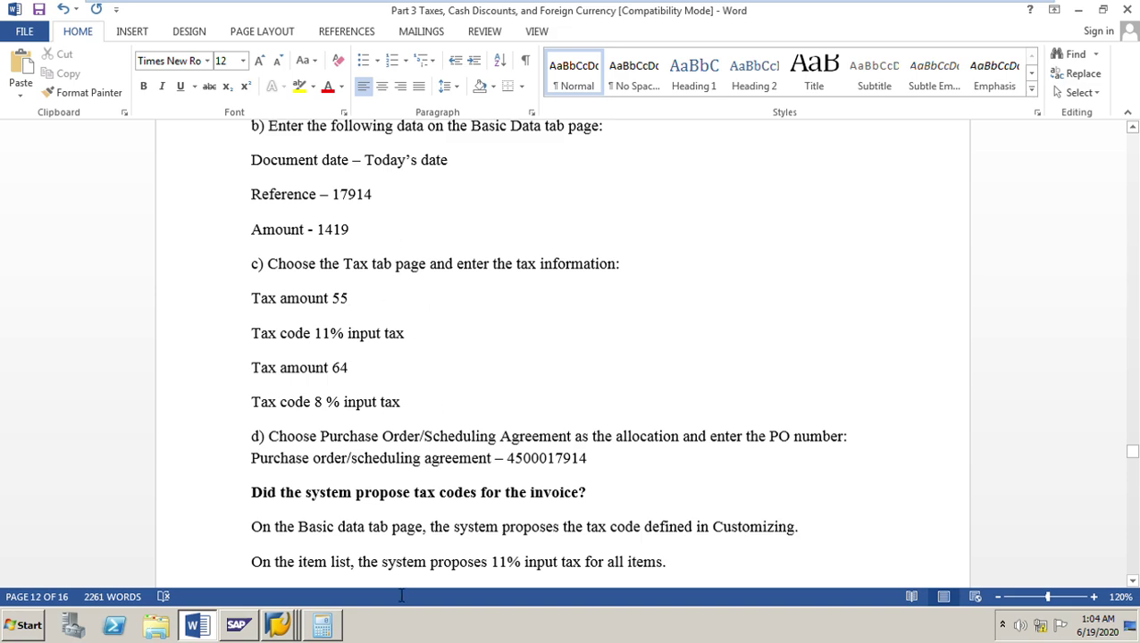
Step: Check the first item's amount in the SAP invoice, and add "Rs" after the tax amount 55 in the Word instructions
left_click(277, 625)
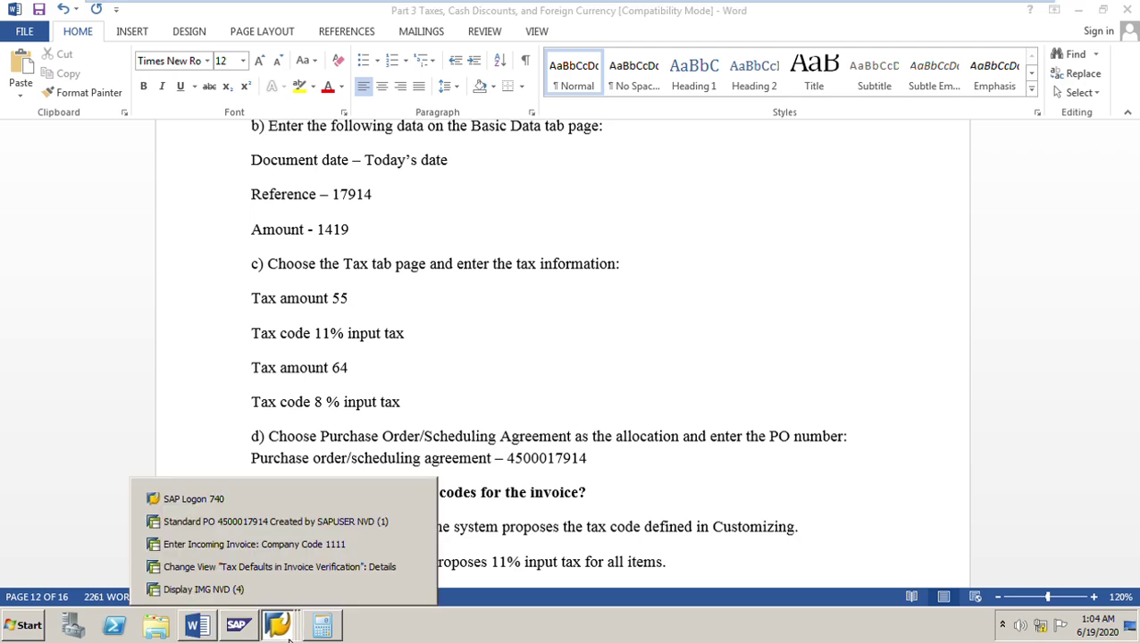
left_click(259, 545)
left_click(138, 489)
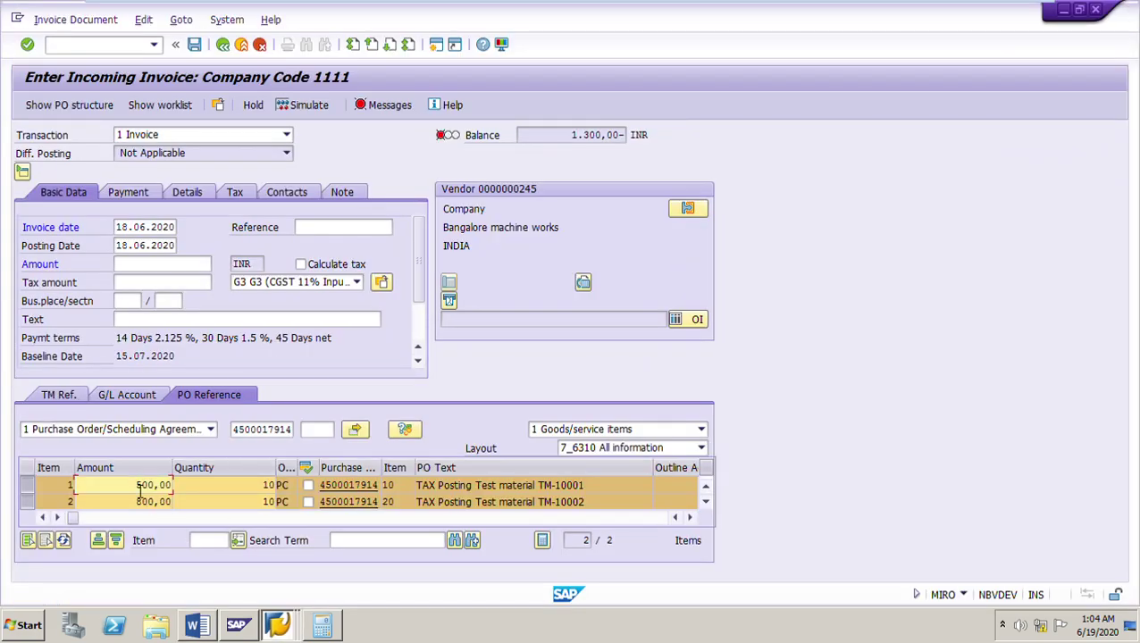
left_click_drag(138, 490, 194, 495)
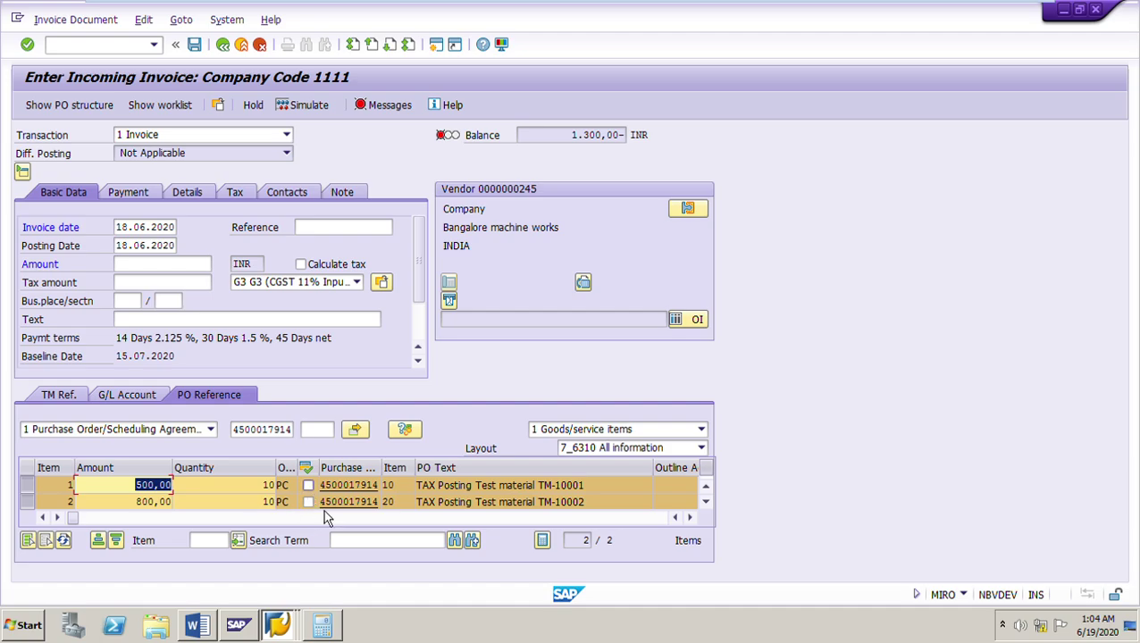
left_click(210, 632)
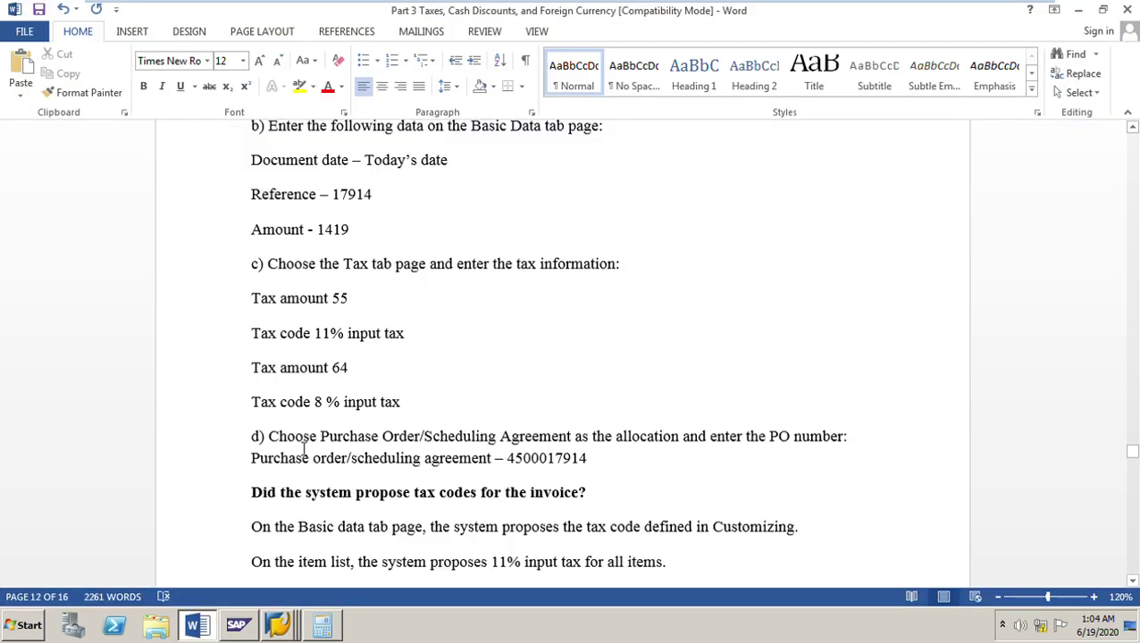
left_click(365, 304)
Step: Check the second item's amount in the SAP invoice, and add "Rs" after the tax amount 64 in the Word instructions
left_click(264, 608)
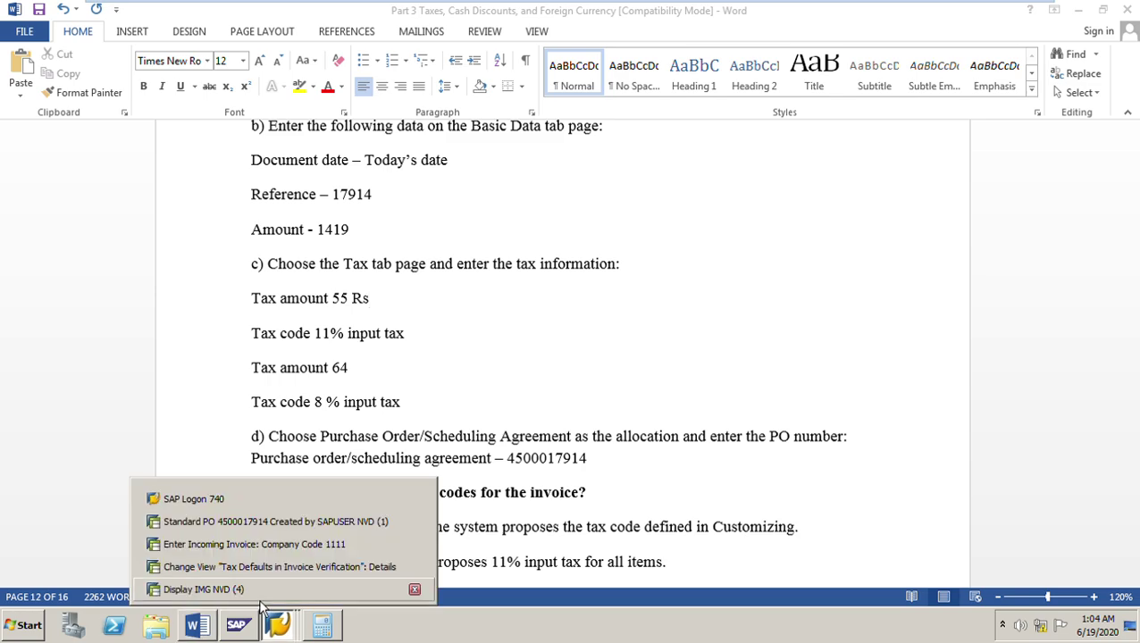
left_click(254, 544)
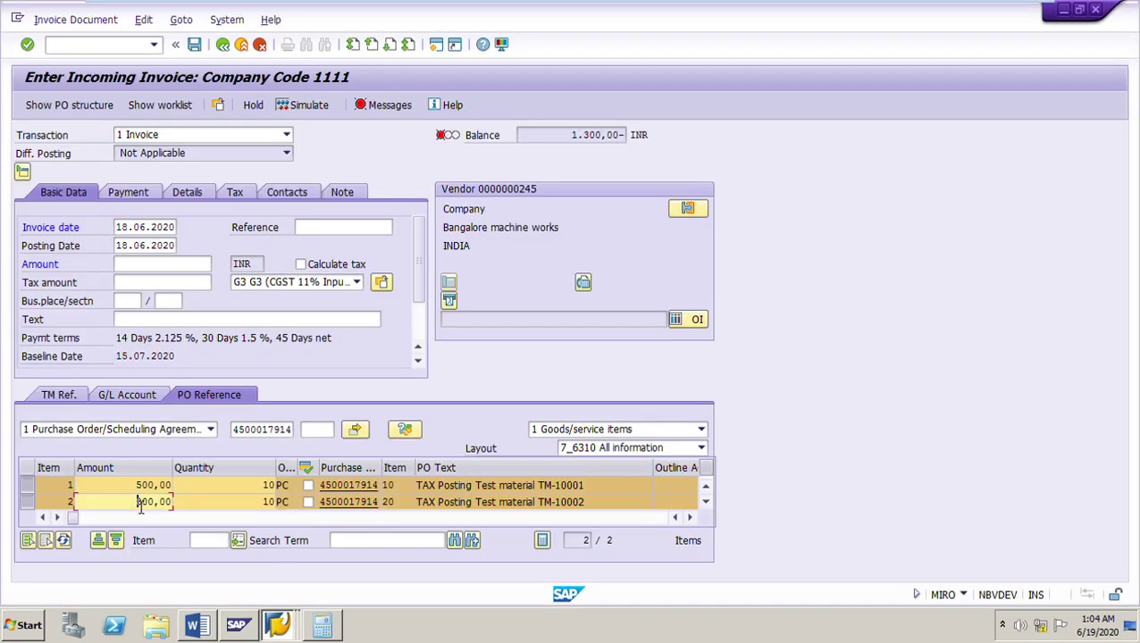
double_click(140, 503)
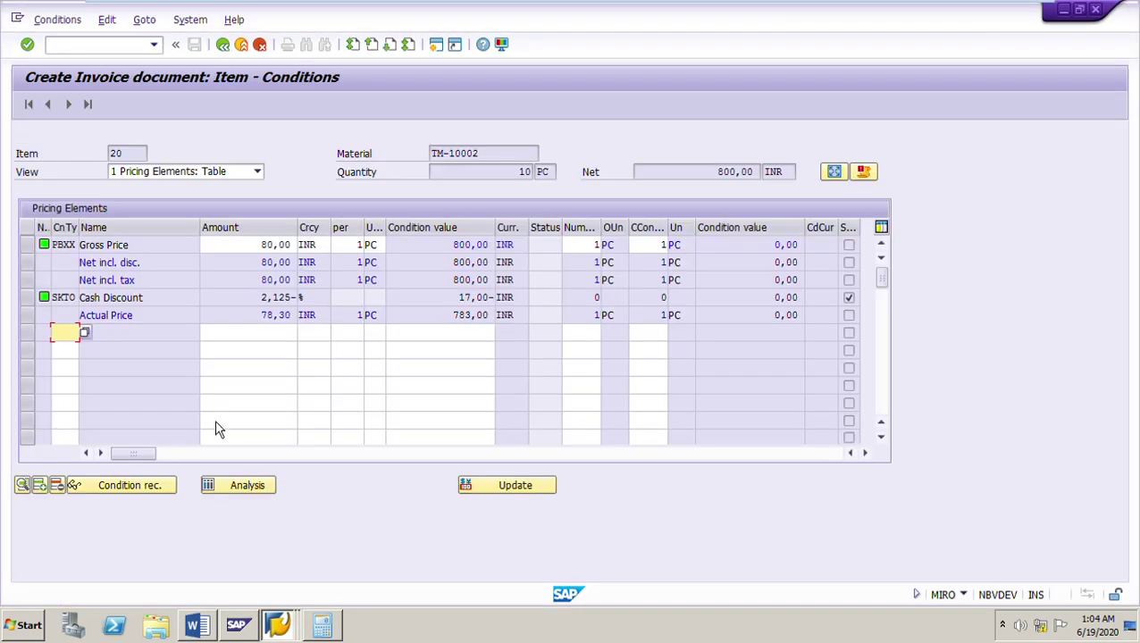
left_click(223, 45)
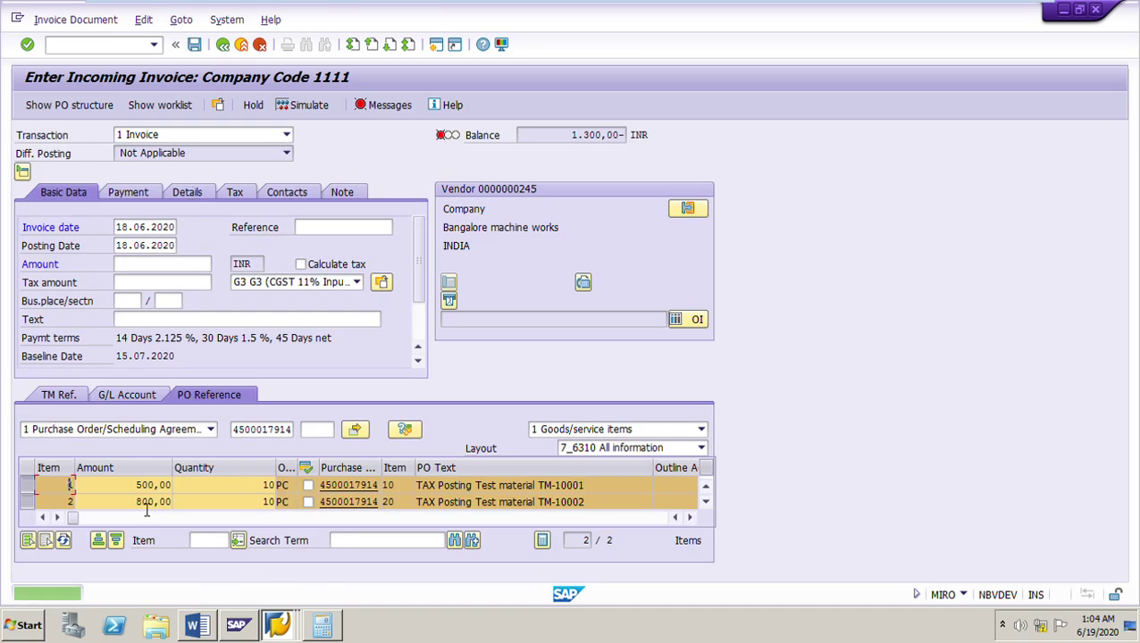
left_click_drag(136, 502, 176, 512)
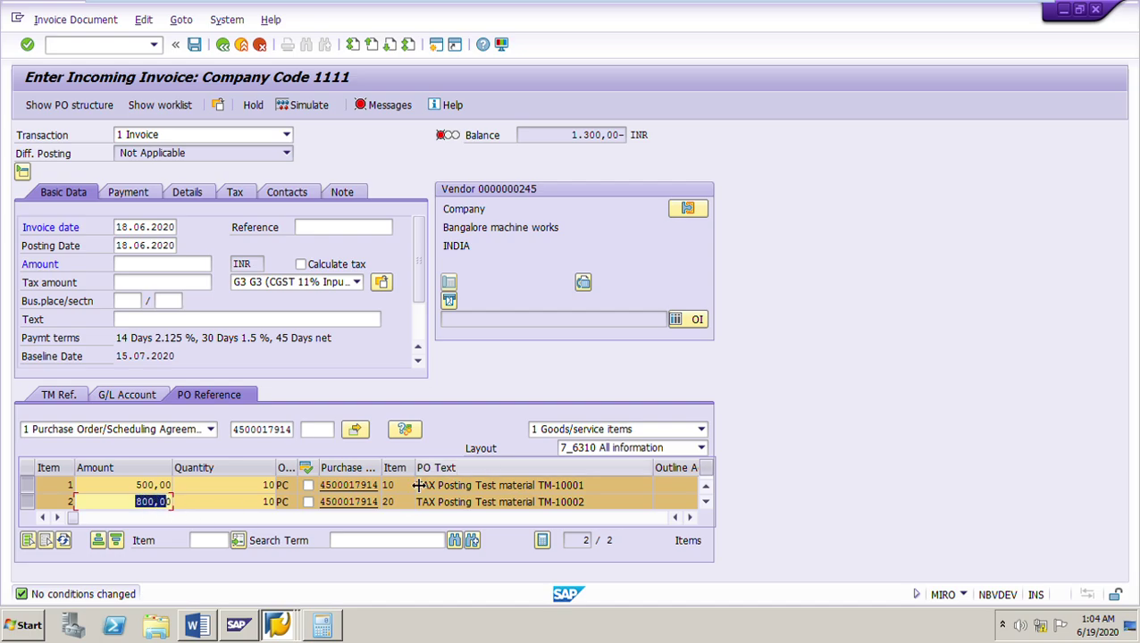
left_click(200, 627)
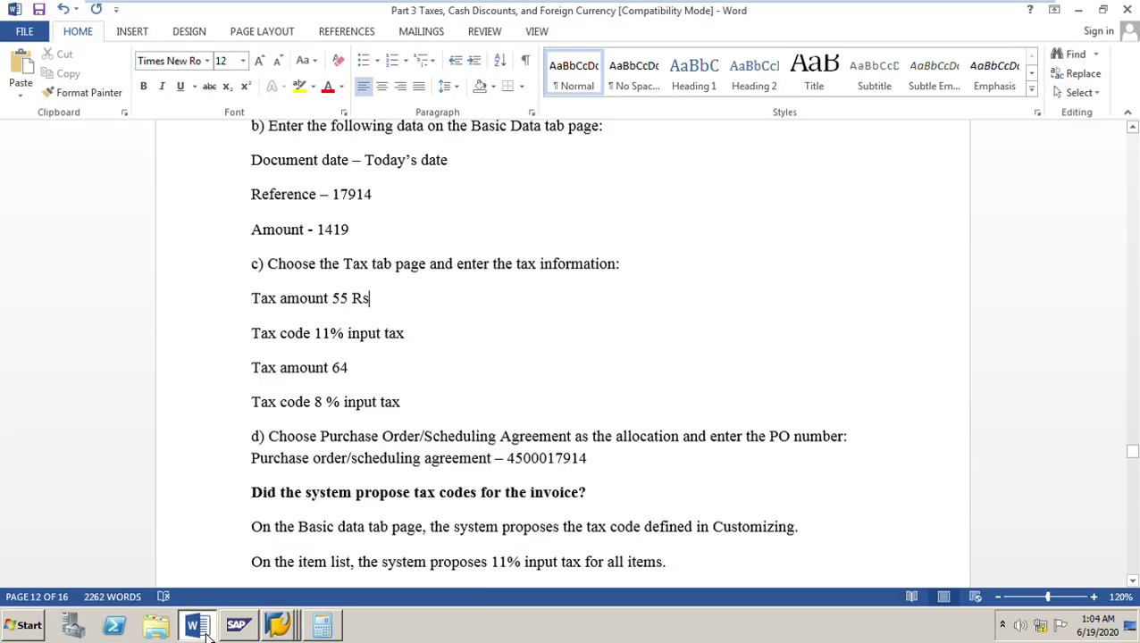
left_click(454, 373)
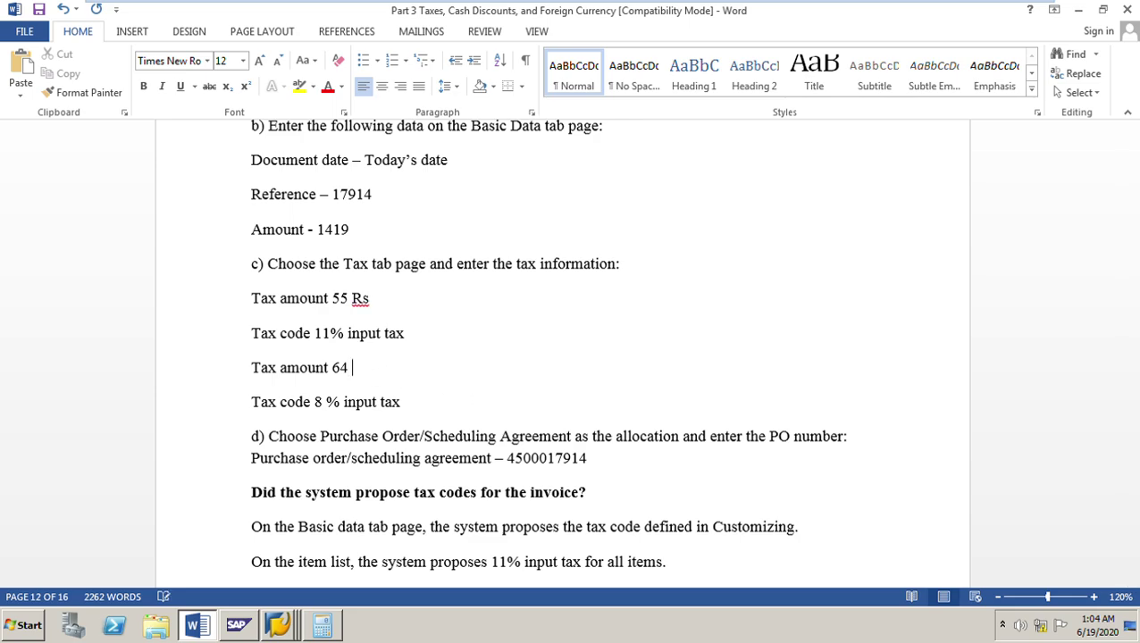
type("Rs")
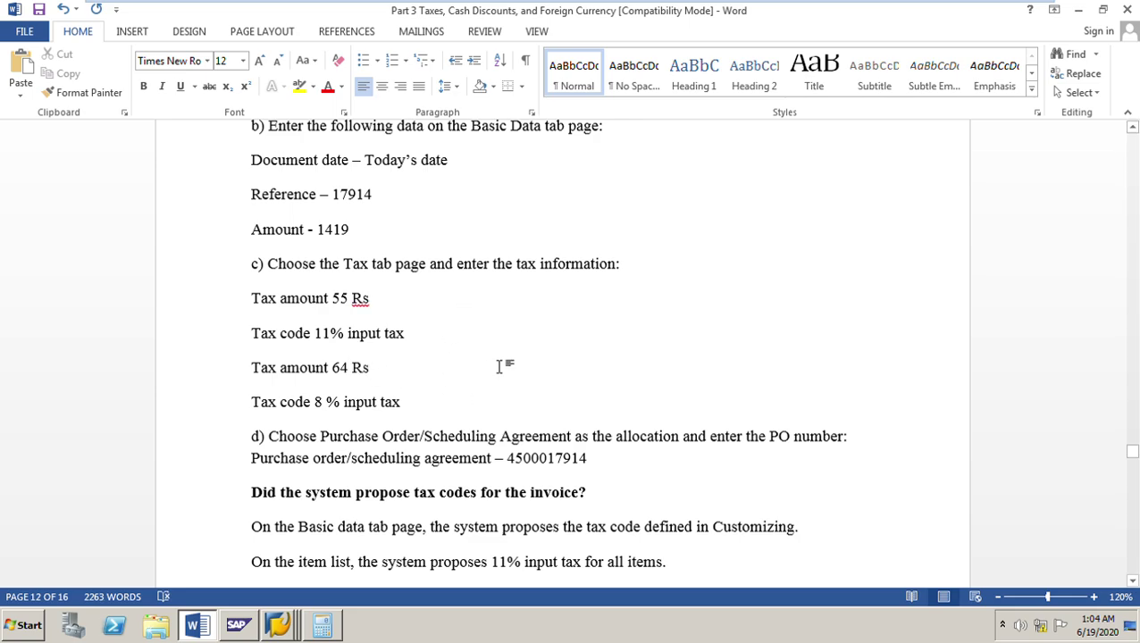
Step: Return to the SAP incoming invoice, compare its tax data with the item tax codes, and turn on automatic tax calculation
left_click(290, 632)
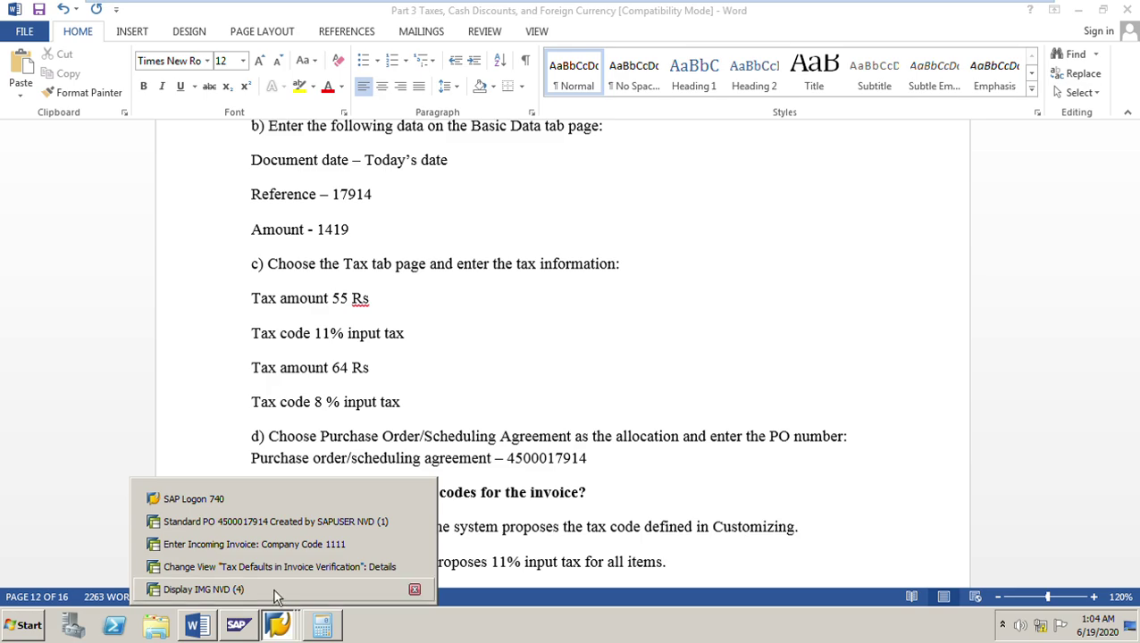
left_click(286, 547)
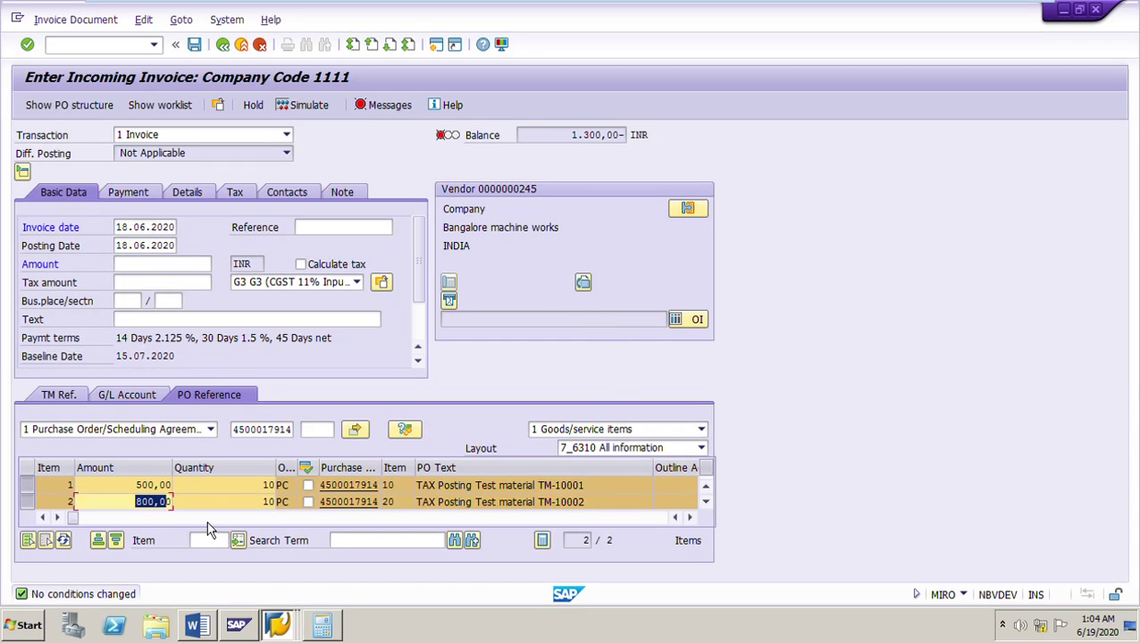
left_click(198, 501)
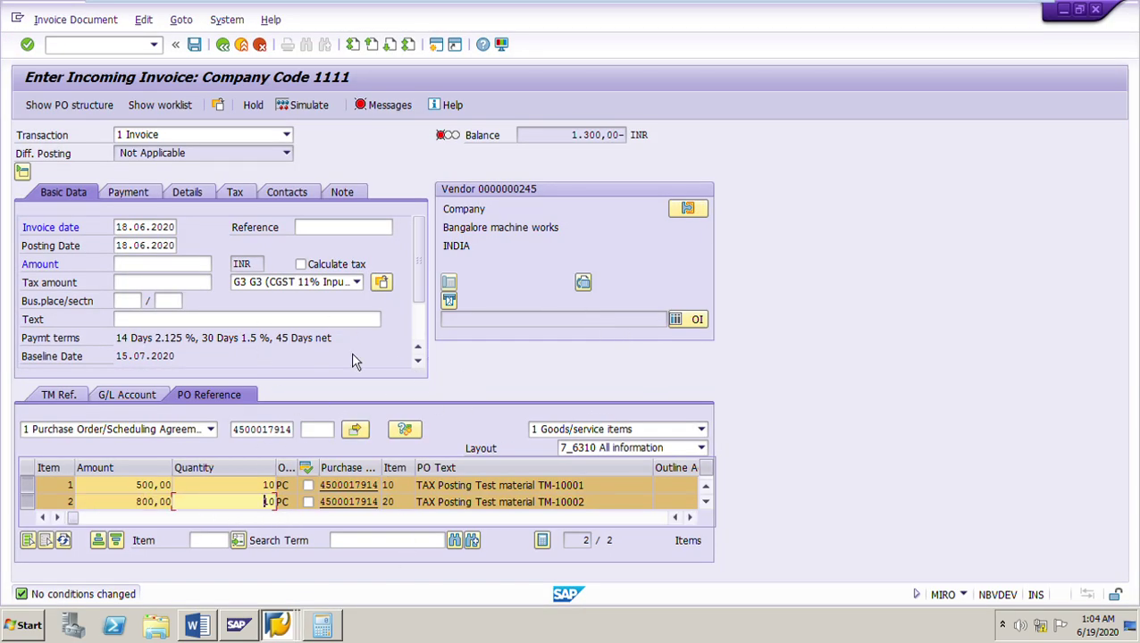
left_click(245, 198)
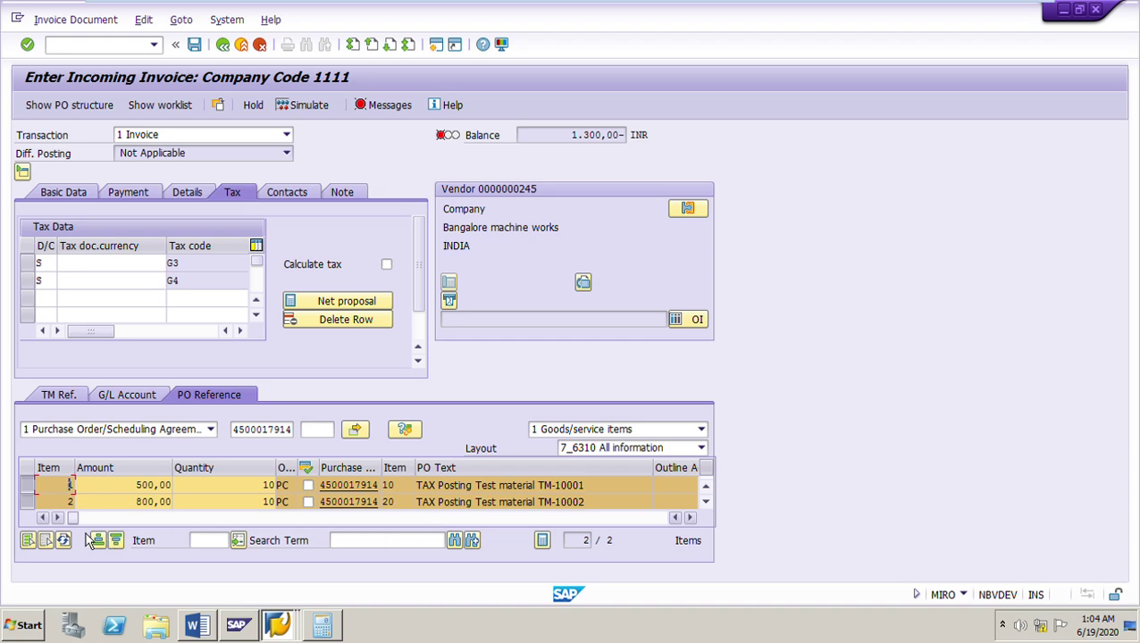
left_click_drag(74, 519, 131, 538)
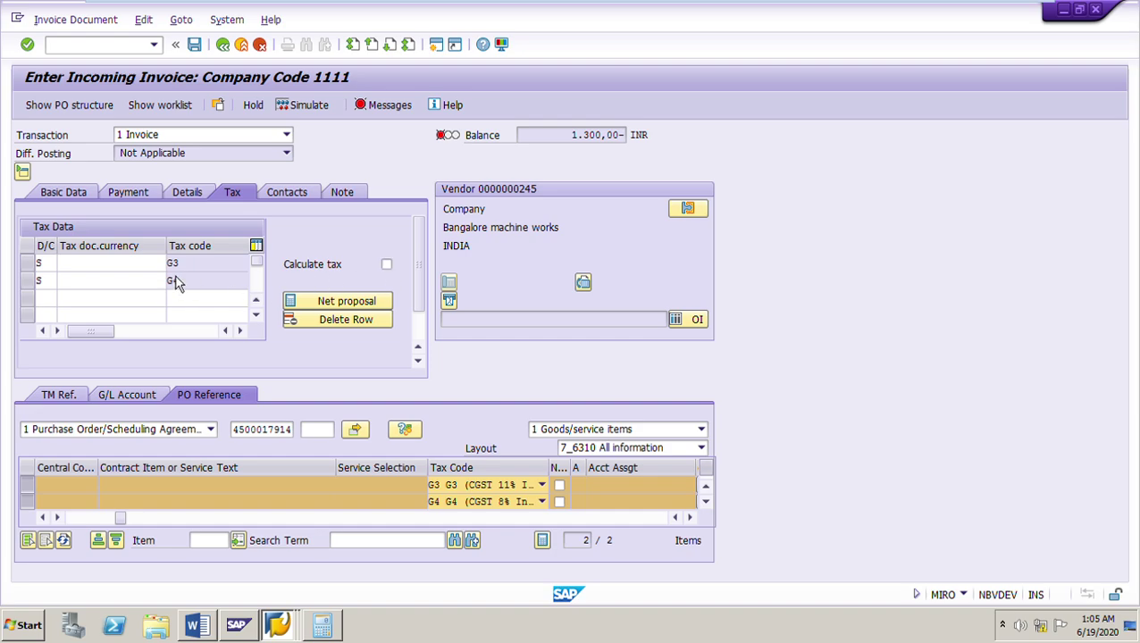
left_click(147, 270)
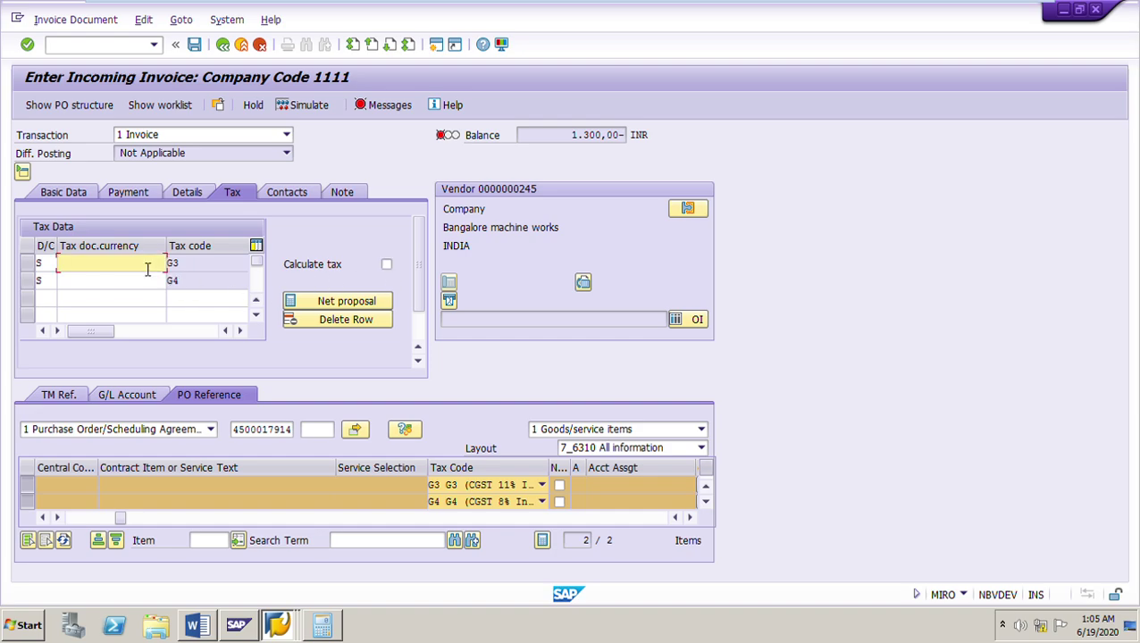
left_click(390, 266)
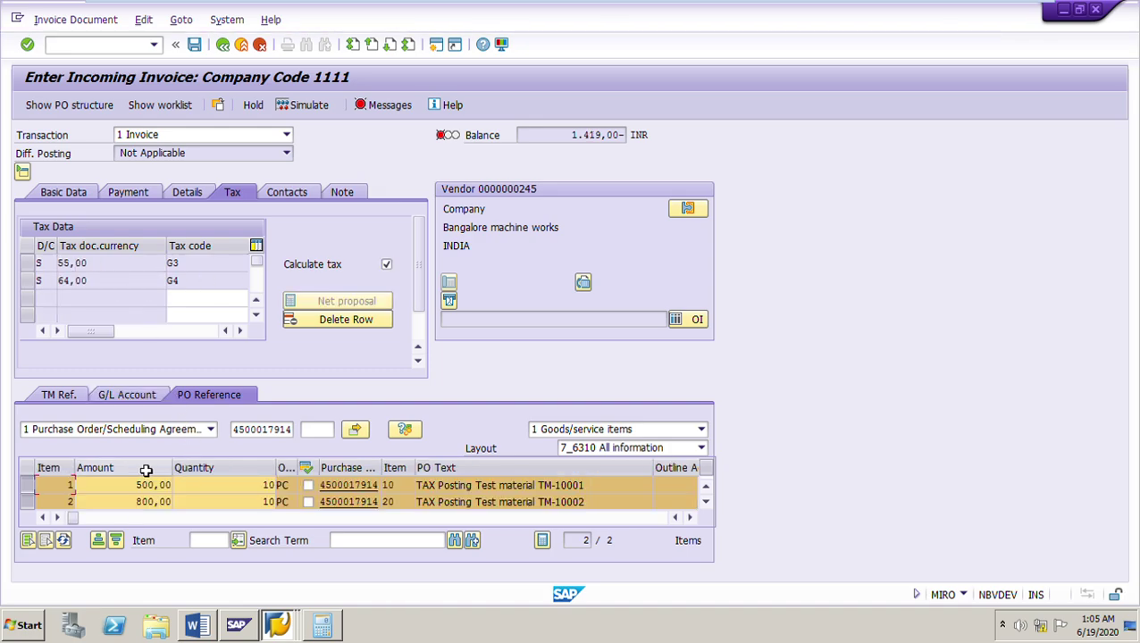
Step: Review the two item amounts and their tax amounts in the invoice, checking both the basic data and the tax data
left_click_drag(134, 485, 168, 511)
left_click(139, 502)
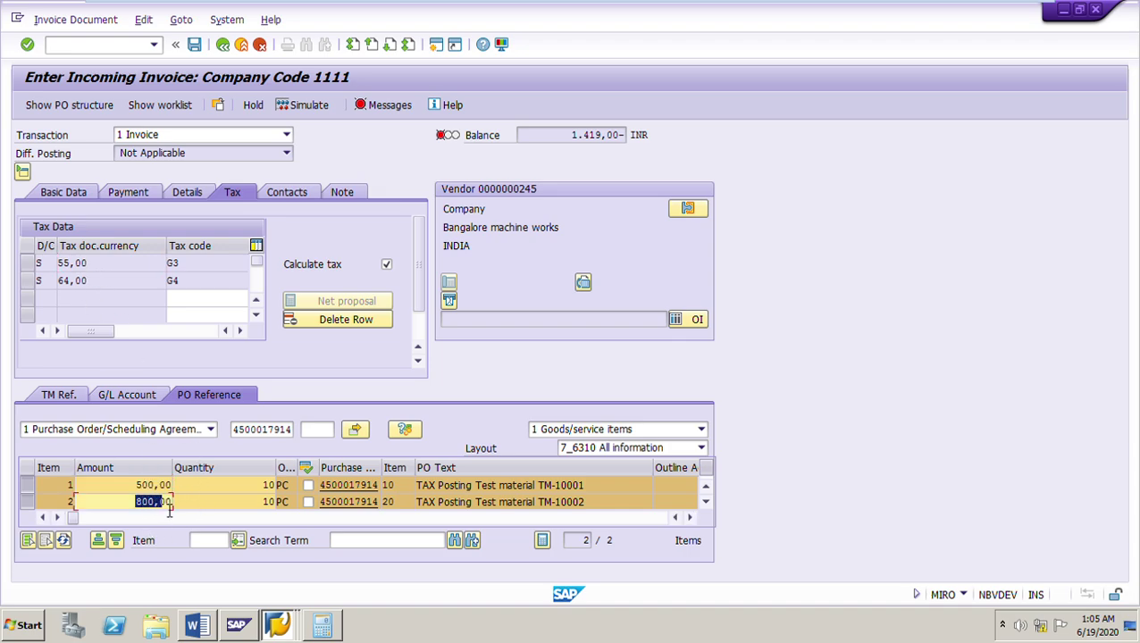
left_click_drag(88, 280, 43, 284)
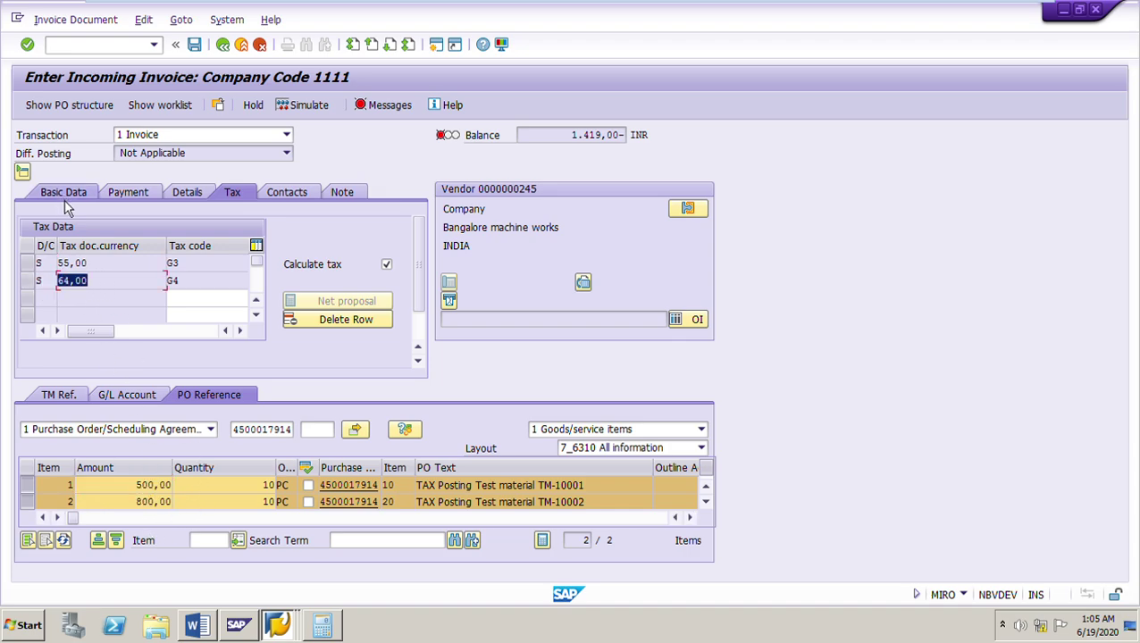
left_click(65, 200)
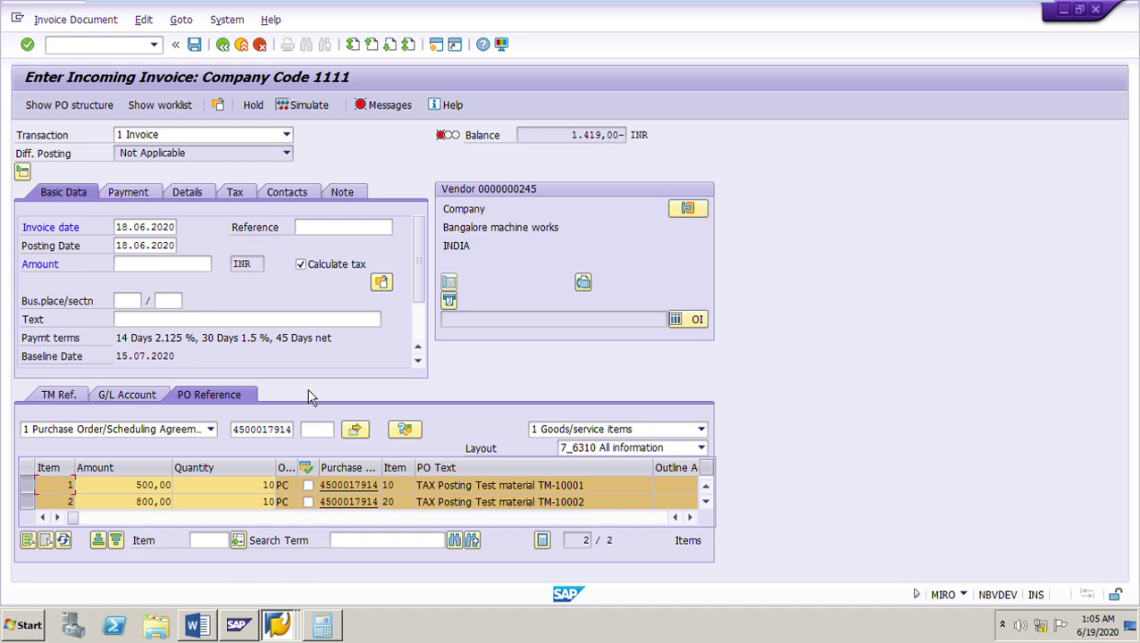
left_click(244, 200)
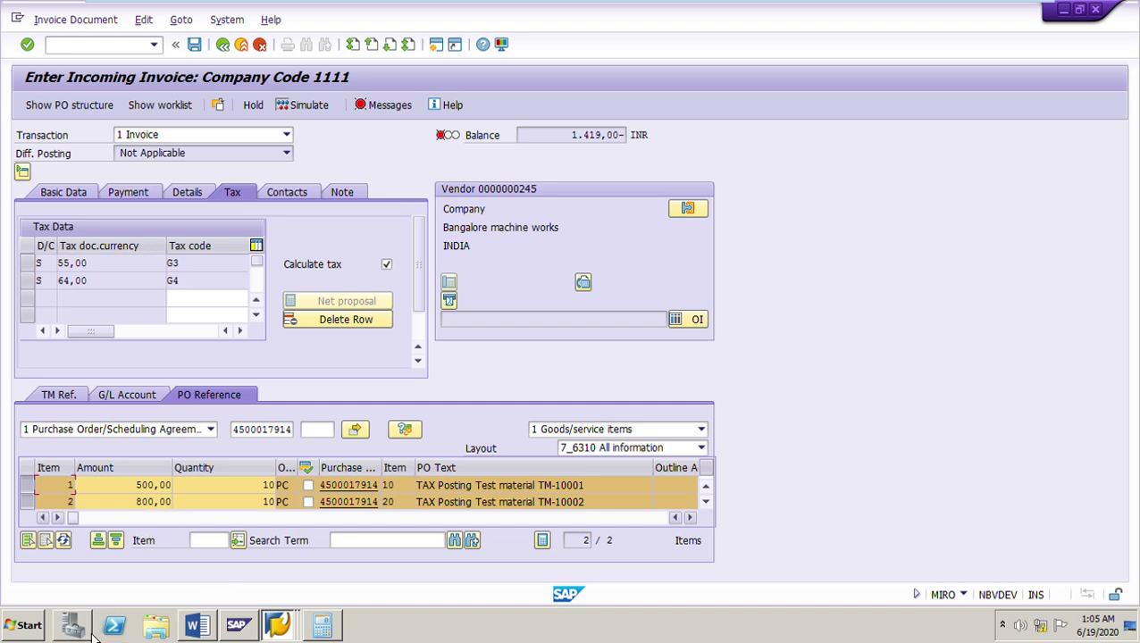
Step: Check the invoice balance in SAP, then switch to the Calculator and clear its previous entry
left_click(36, 633)
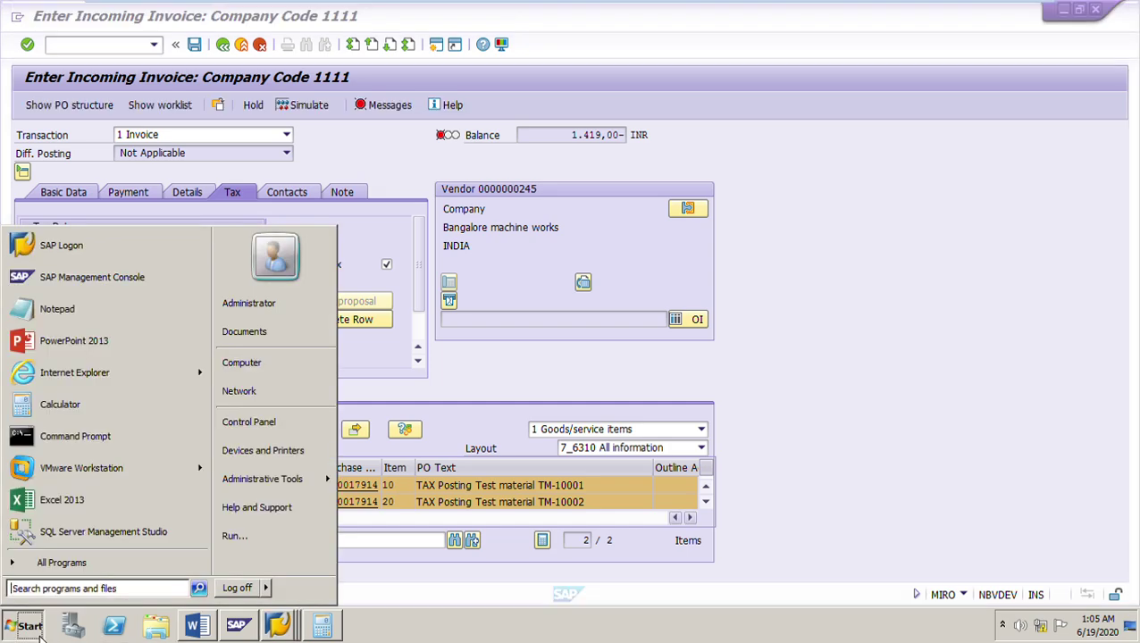
left_click(63, 405)
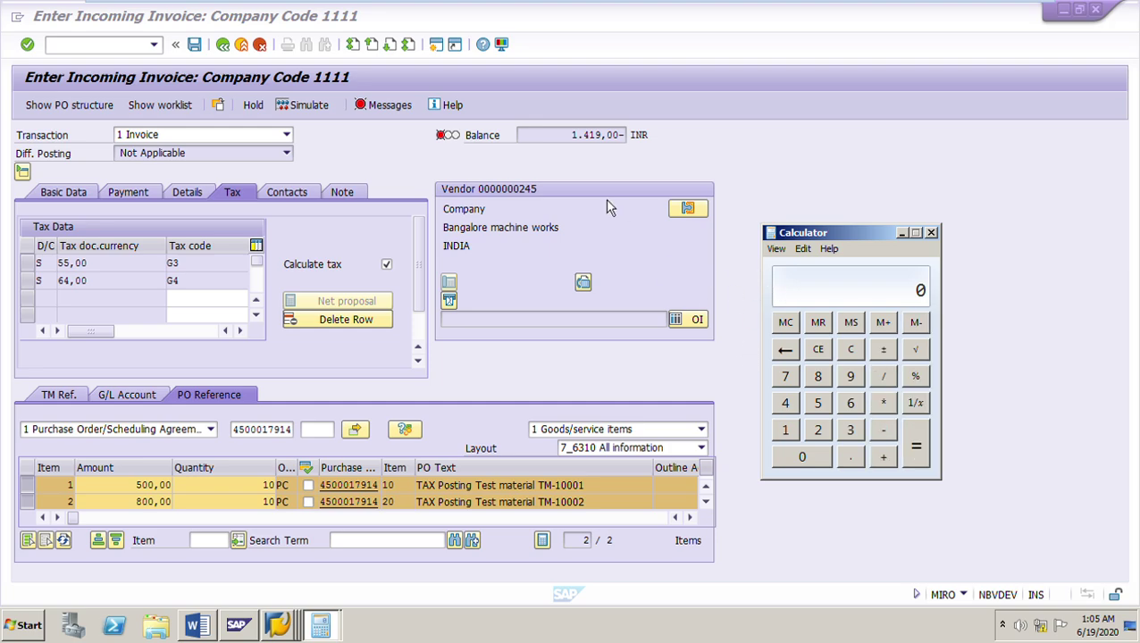
left_click_drag(575, 136, 610, 135)
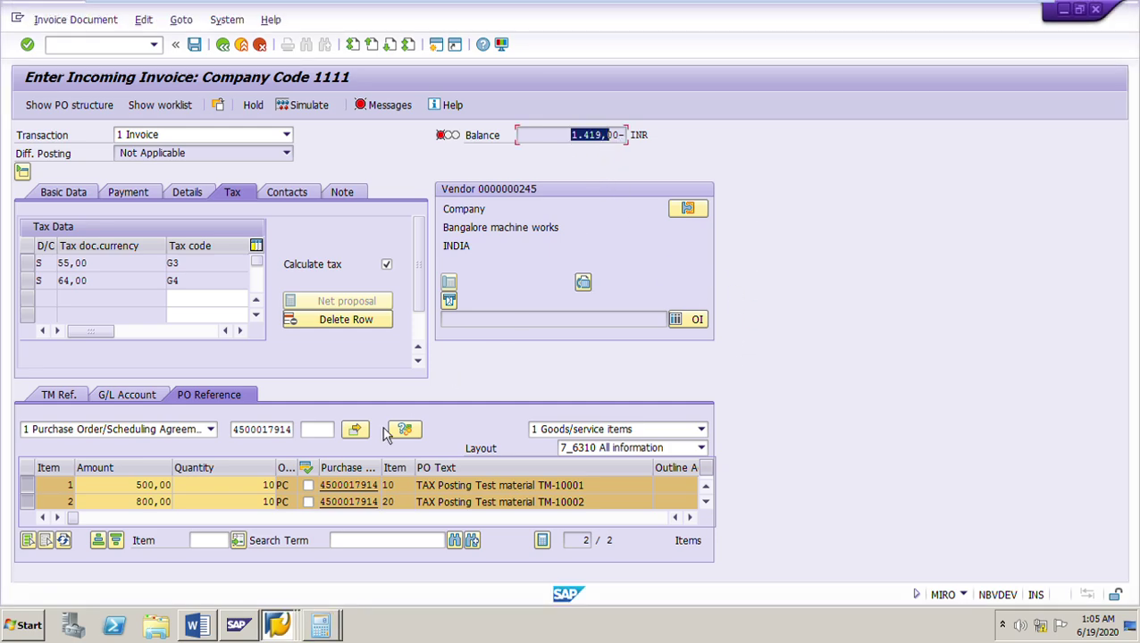
left_click(327, 636)
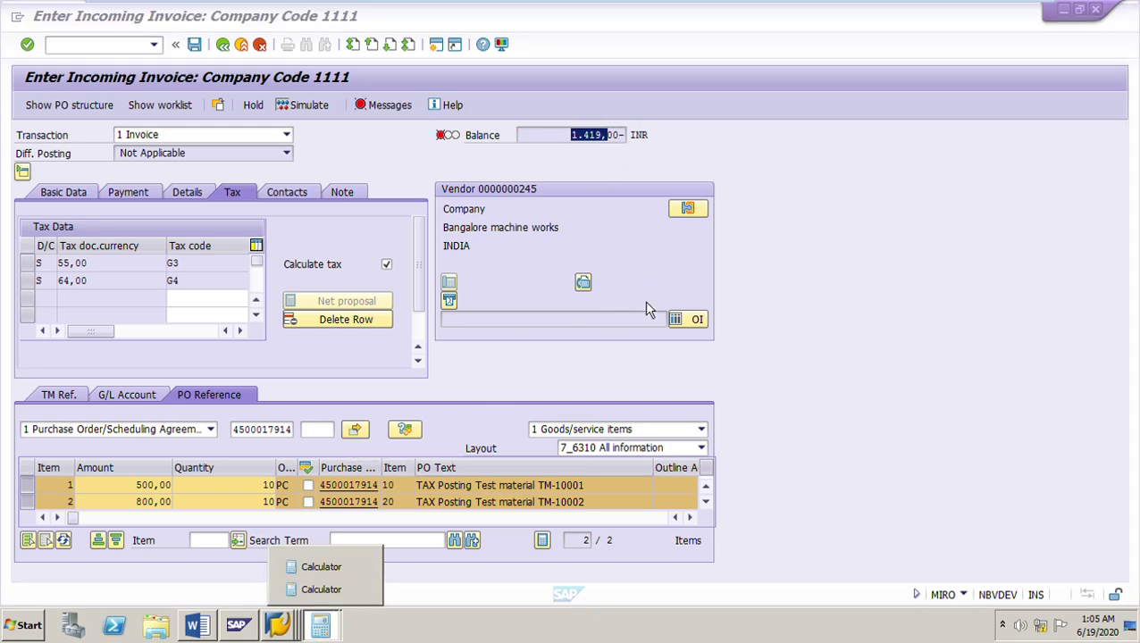
left_click(348, 571)
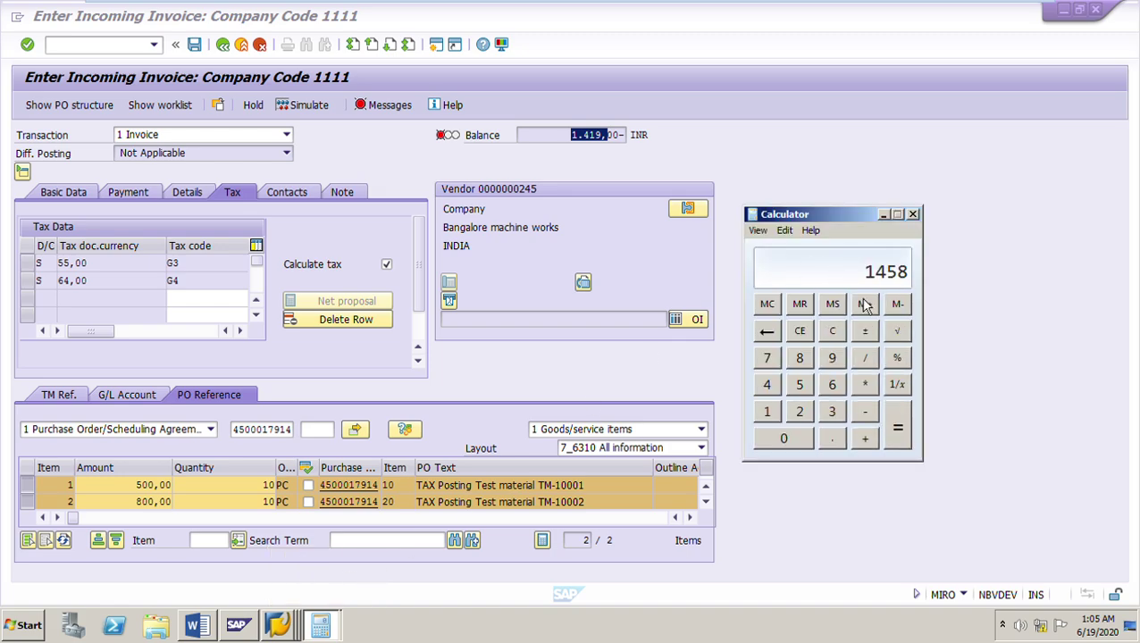
left_click(836, 337)
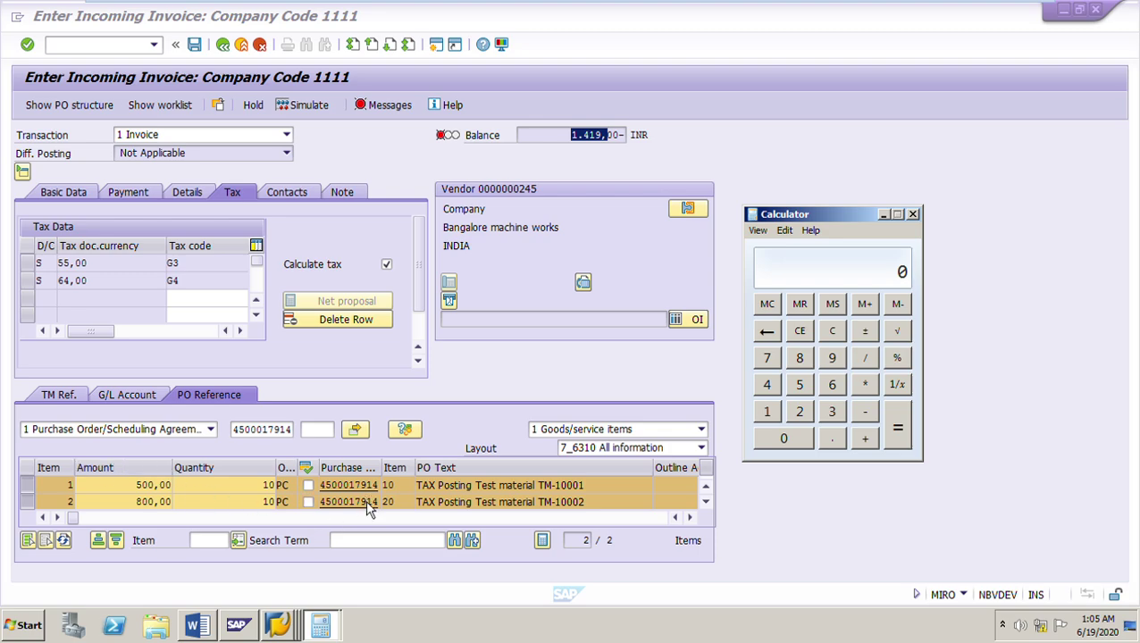
Step: Calculate the gross invoice amount as 1300 + 55 + 64, then put the Calculator away
left_click(770, 414)
left_click(829, 418)
double_click(791, 440)
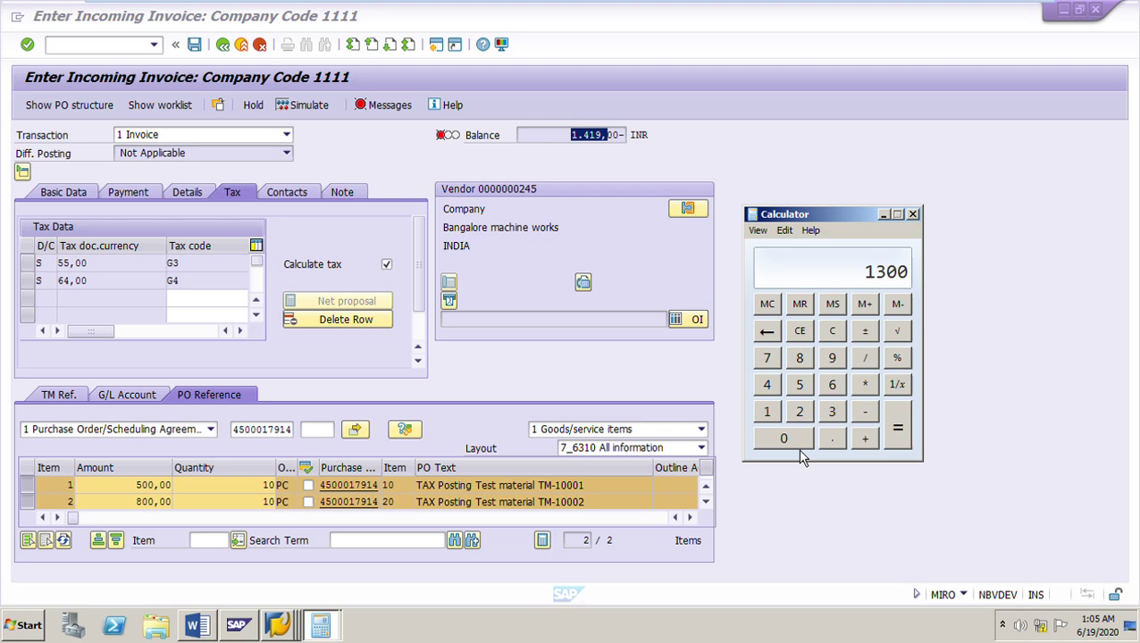
left_click(868, 443)
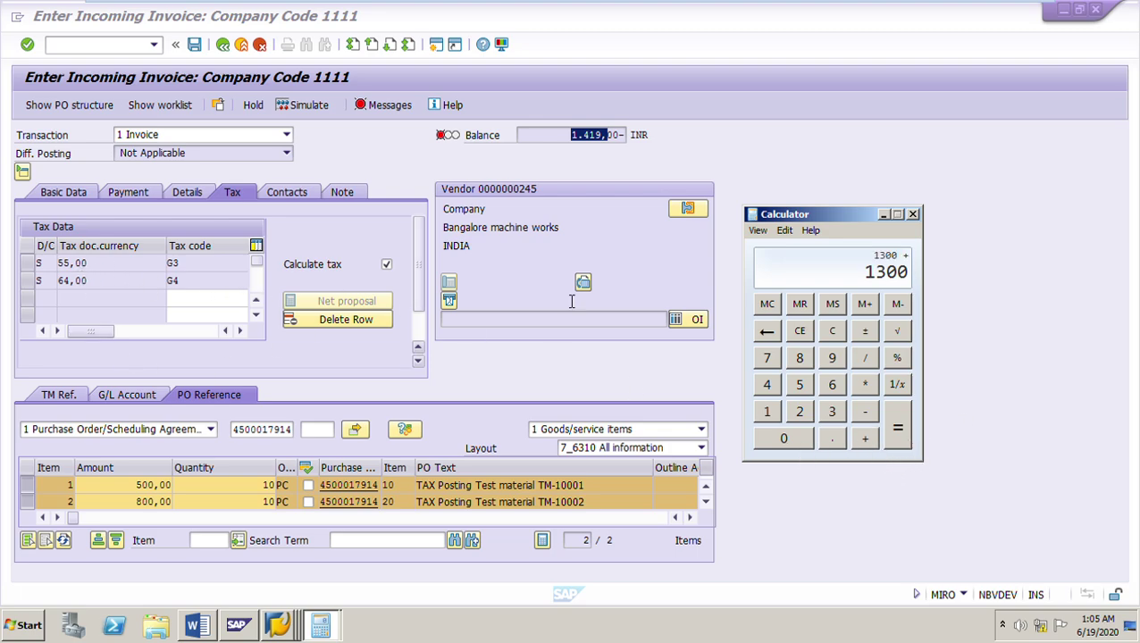
left_click(800, 386)
left_click(799, 385)
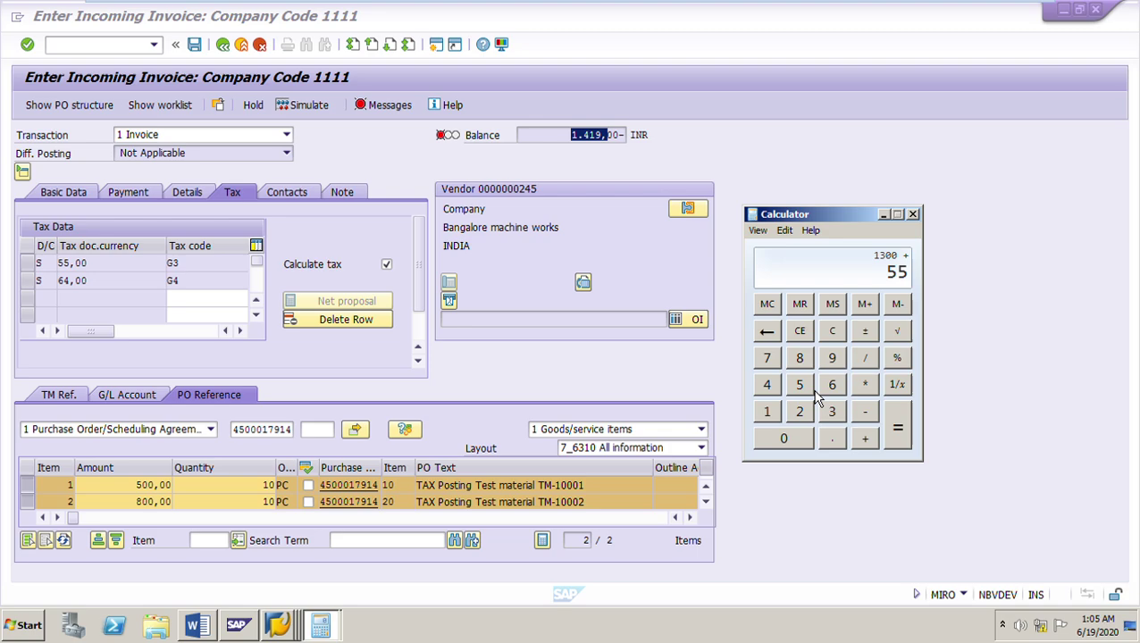
left_click(865, 438)
left_click(832, 384)
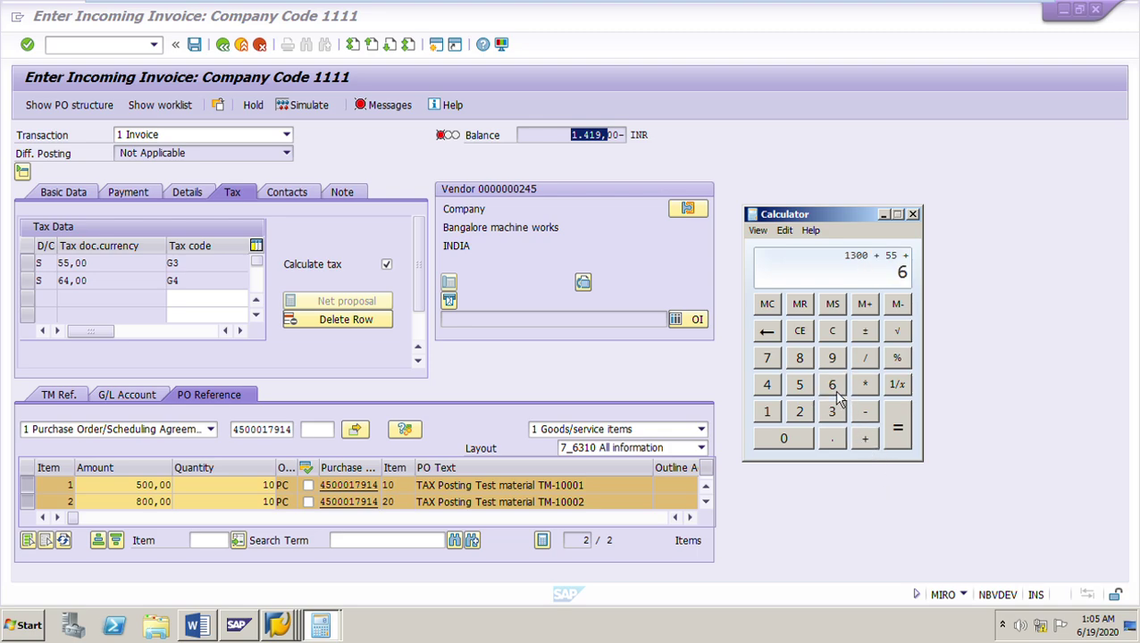
left_click(766, 384)
left_click(897, 429)
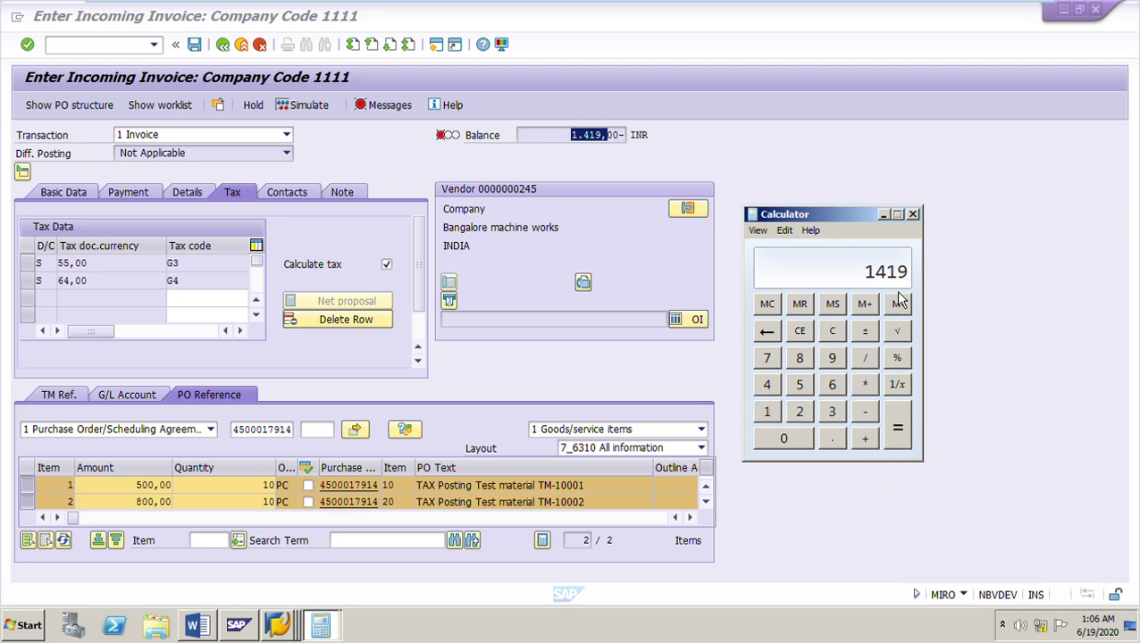
left_click(883, 216)
Step: Enter the outstanding balance of 1419 as the invoice amount in the basic data and update the balance
left_click(577, 140)
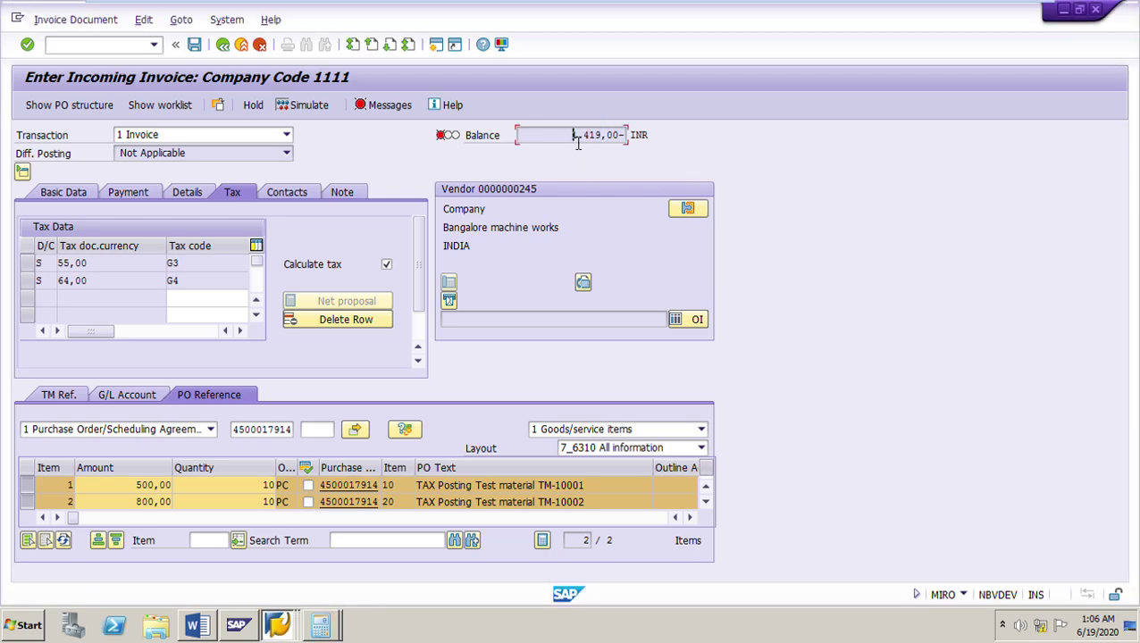
left_click_drag(573, 135, 608, 135)
left_click(74, 200)
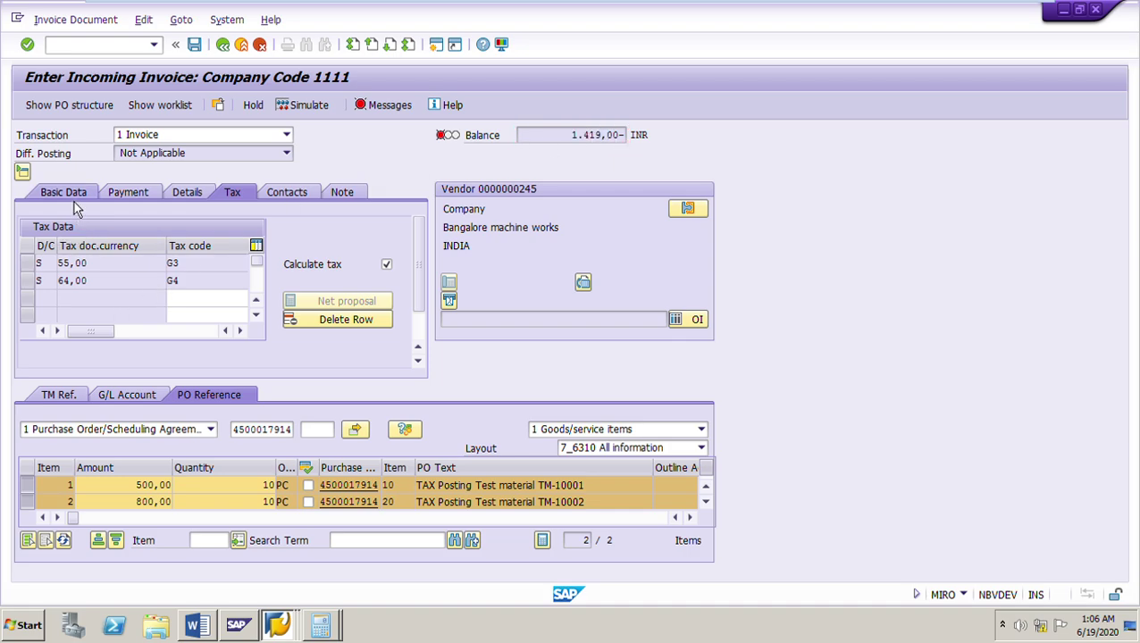
left_click(144, 264)
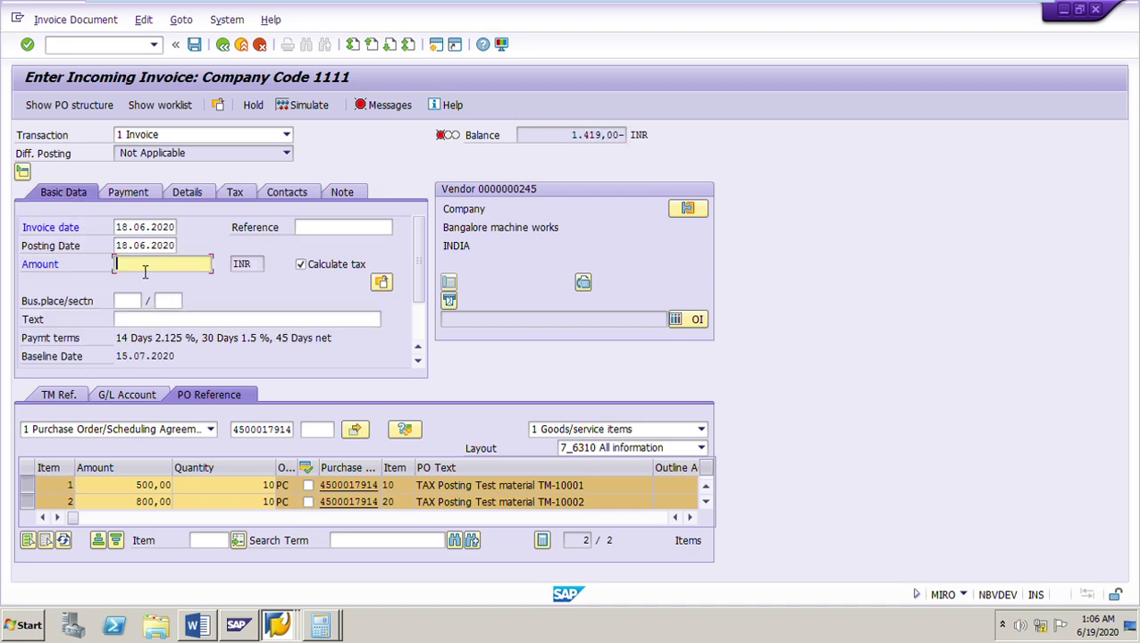
type("1419")
left_click_drag(571, 140, 668, 133)
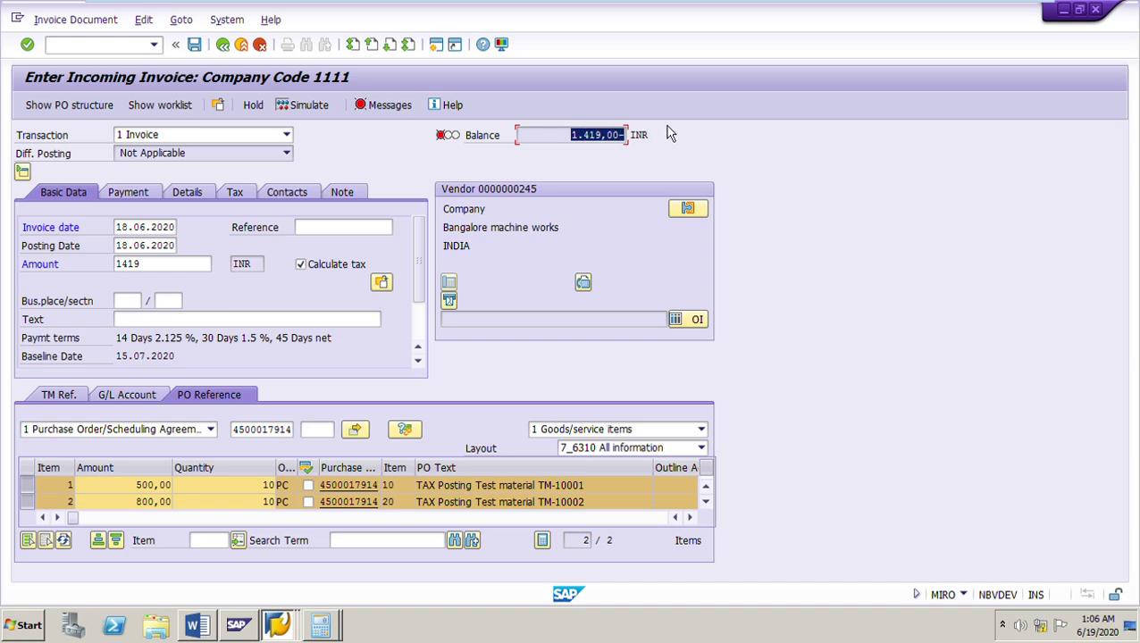
key("Return")
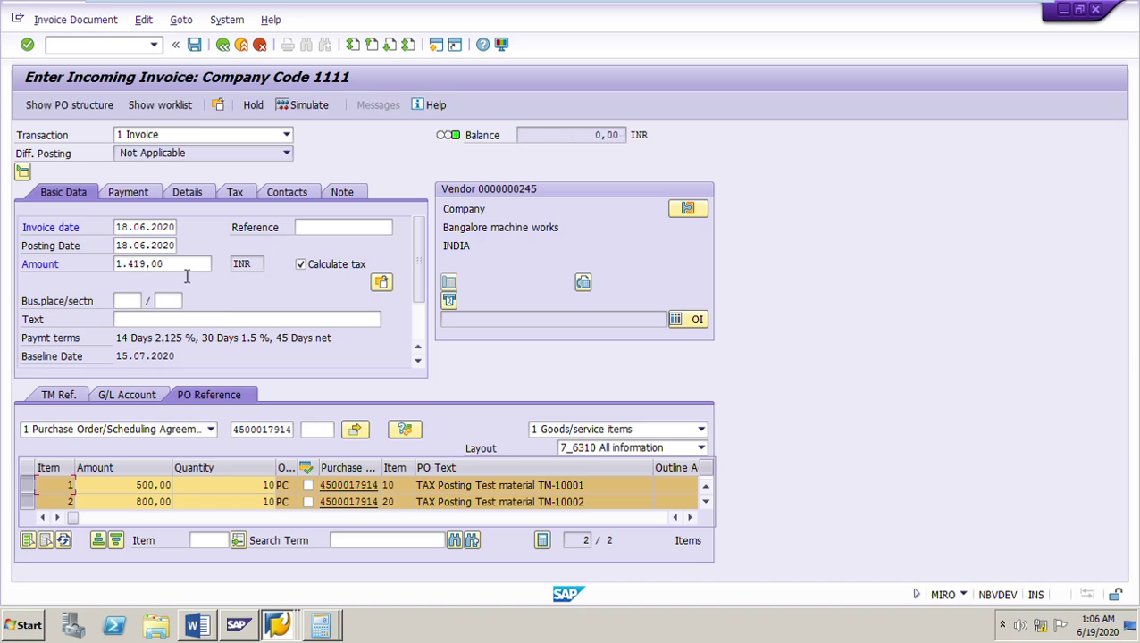
Step: Recheck the item amounts and the tax data against the invoice amount, and return to the basic data
left_click(152, 485)
left_click_drag(134, 485, 184, 508)
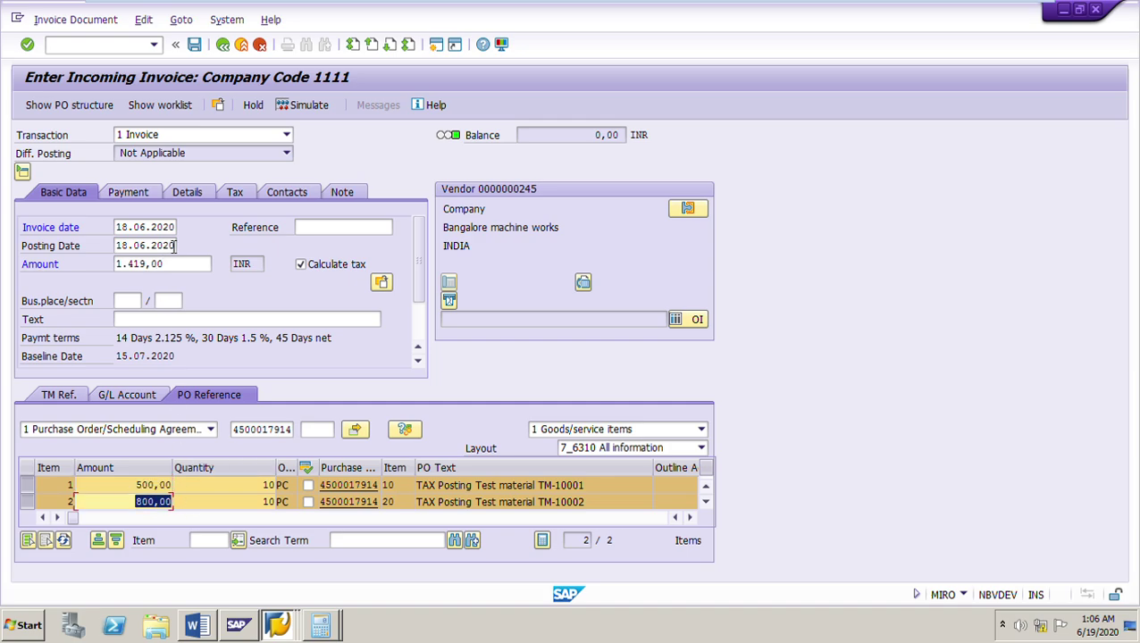
left_click(241, 202)
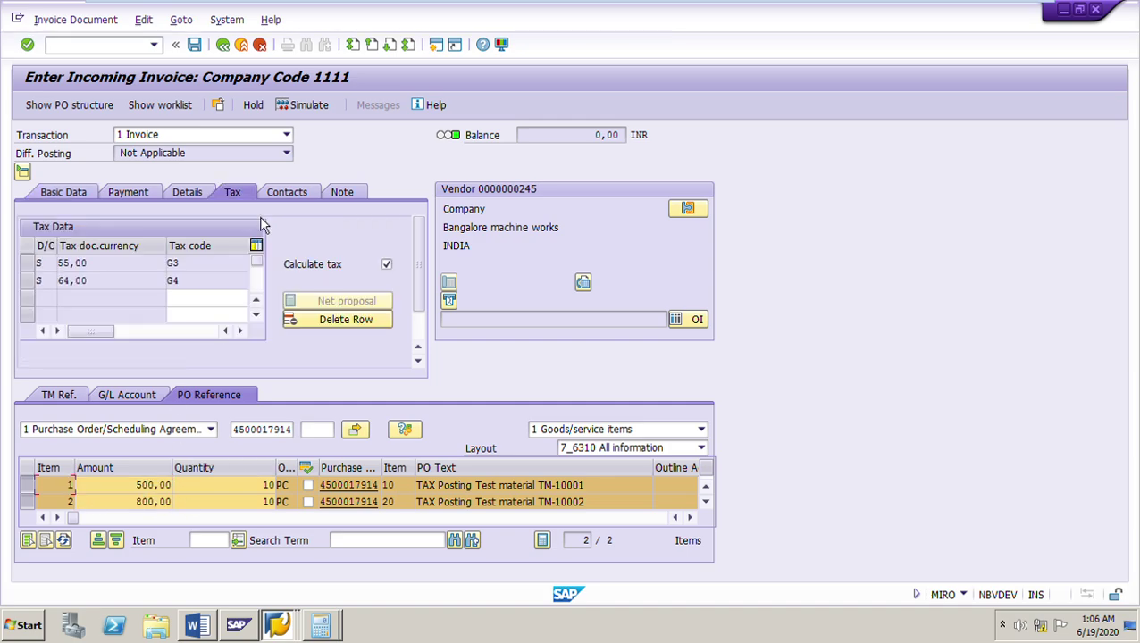
left_click(75, 195)
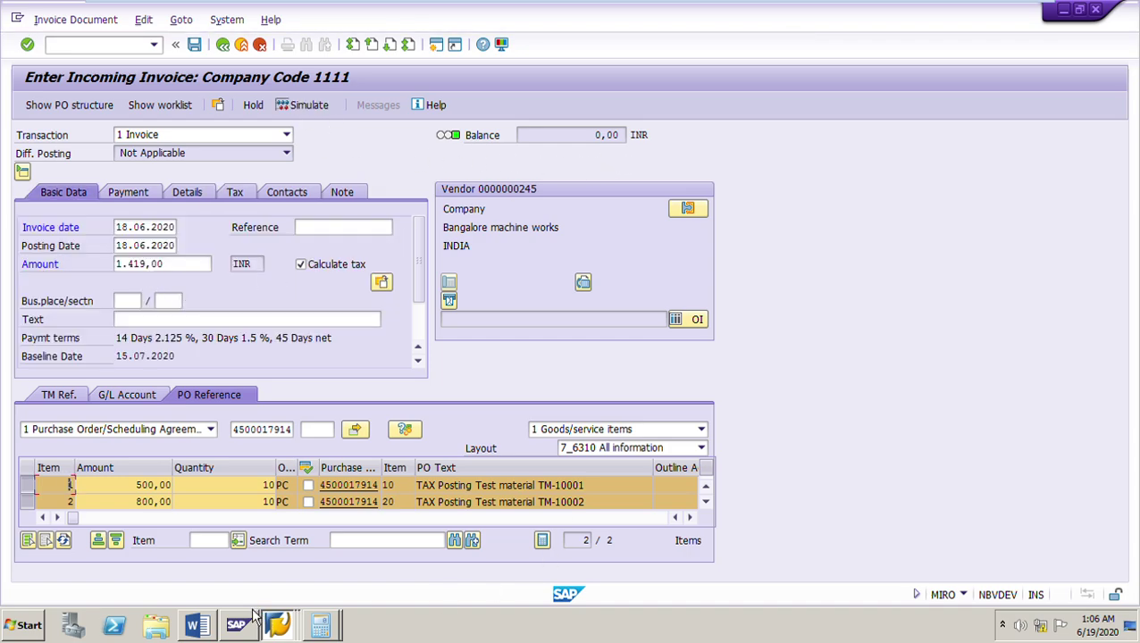
Step: Read the expected postings in step 5 of the Word instructions, and simulate the invoice document in SAP
left_click(220, 636)
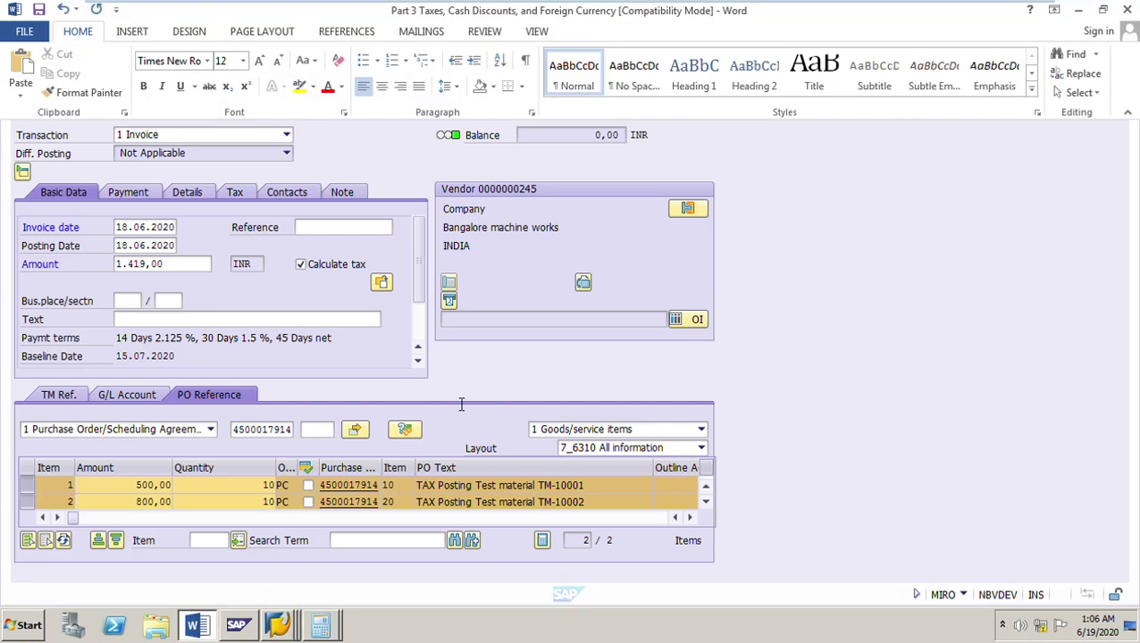
scroll(515, 427, "down", 15)
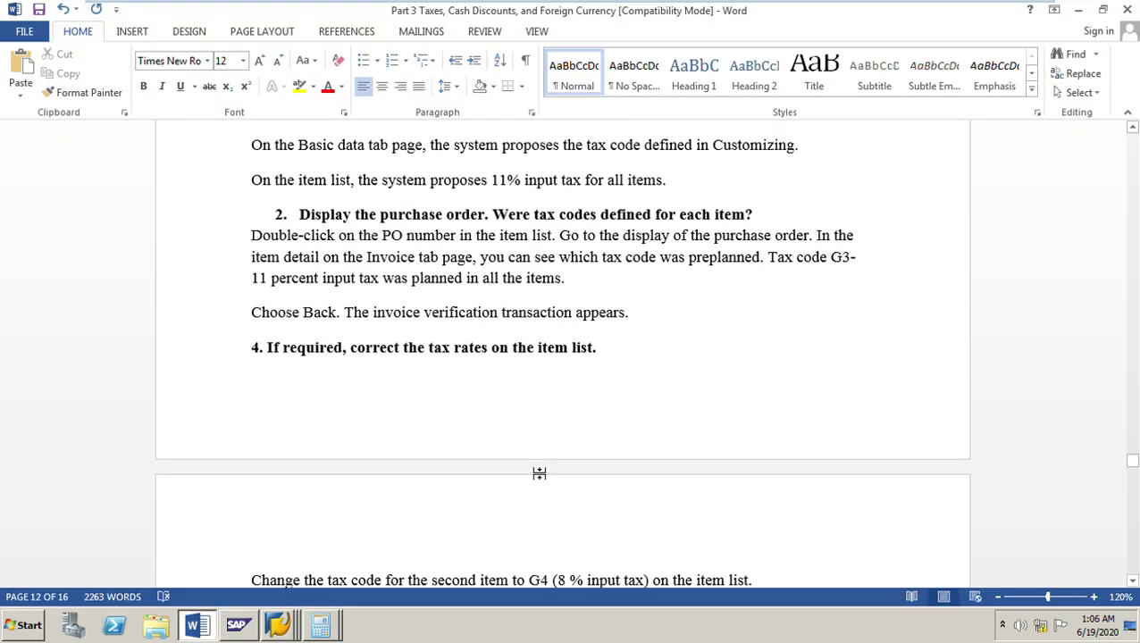
scroll(621, 431, "down", 4)
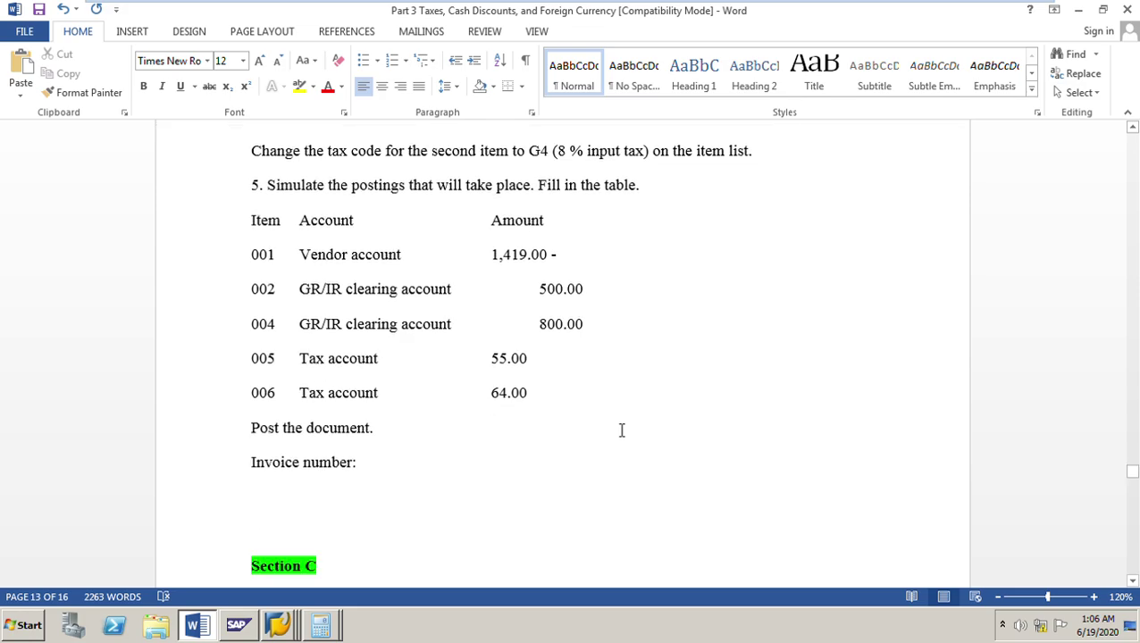
scroll(621, 430, "up", 1)
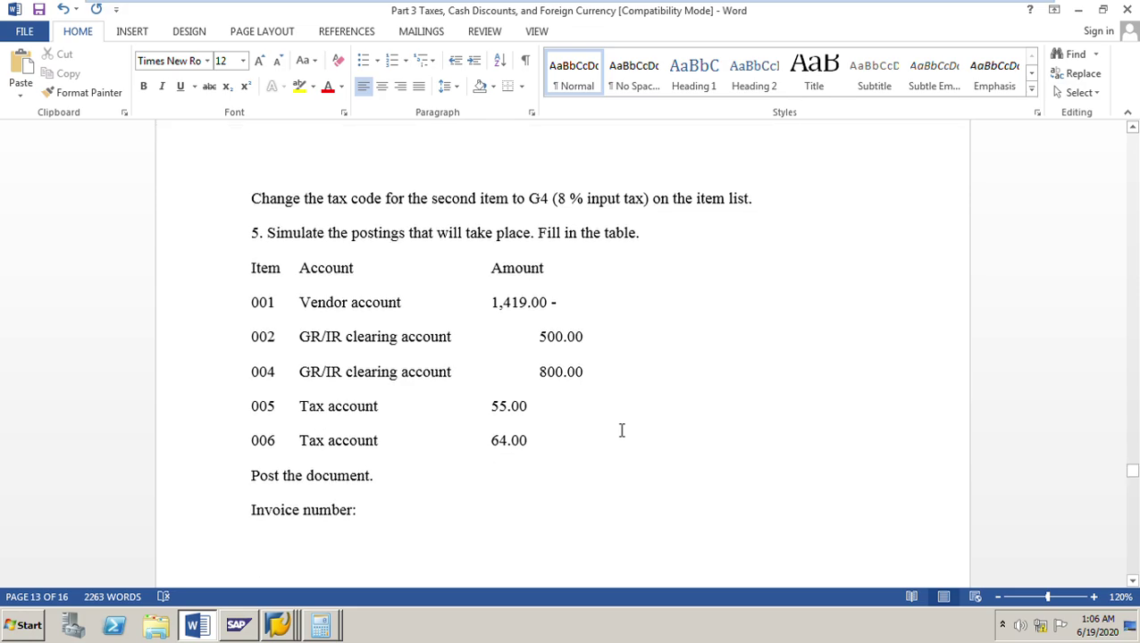
left_click(288, 634)
left_click(263, 544)
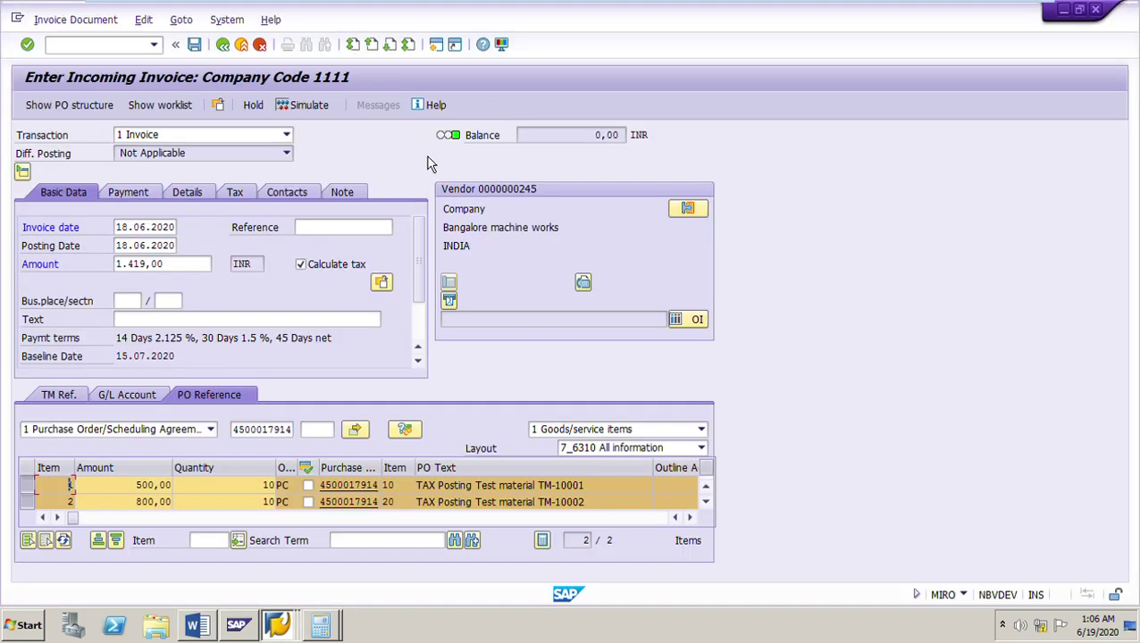
left_click(303, 105)
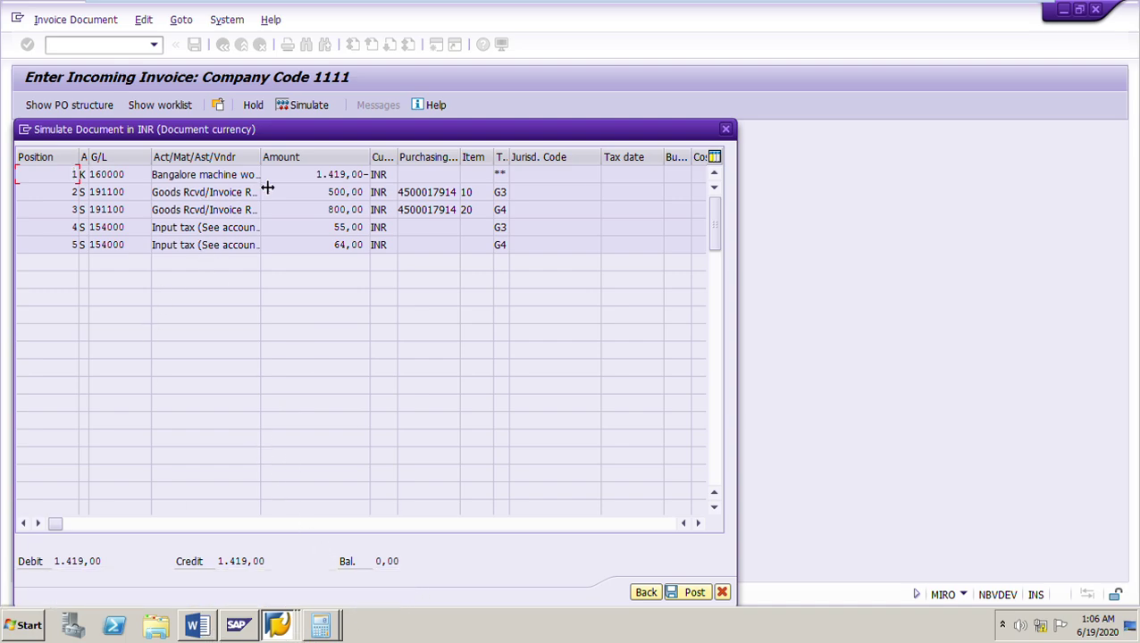
Step: Compare the simulated vendor and first GR/IR clearing amounts with the step 5 table in the Word instructions
left_click_drag(318, 175, 361, 178)
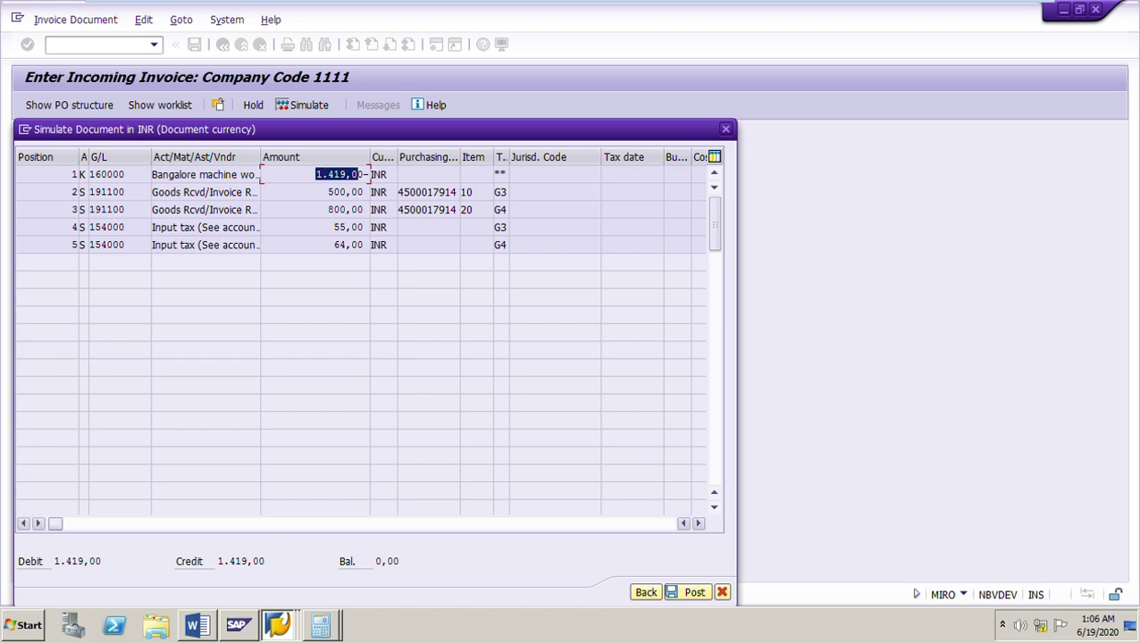
left_click(197, 625)
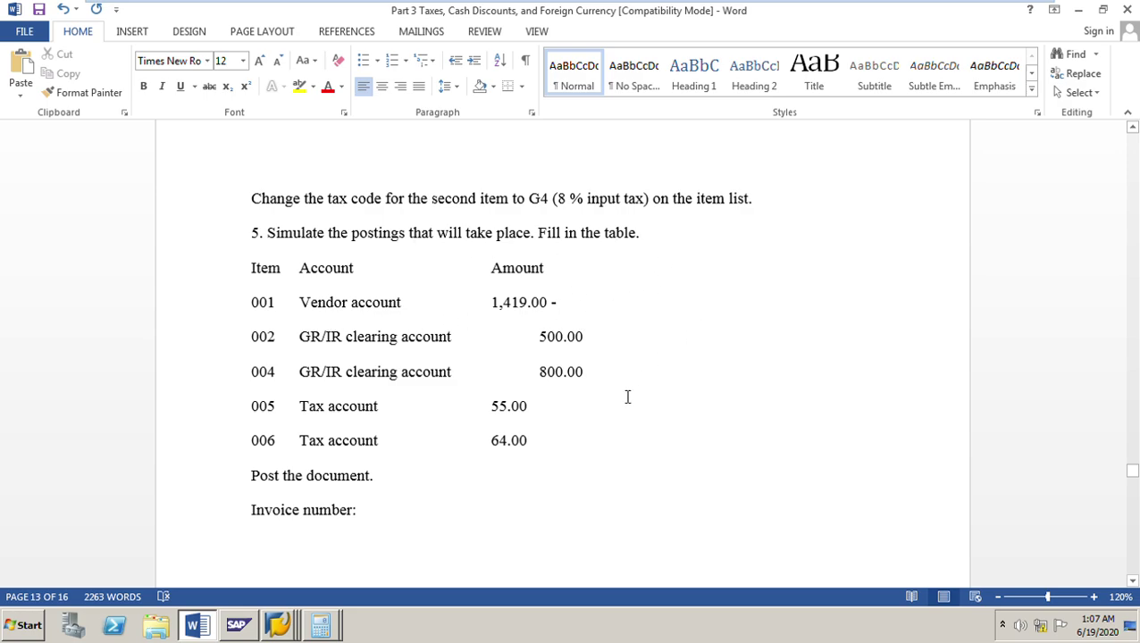
left_click(210, 636)
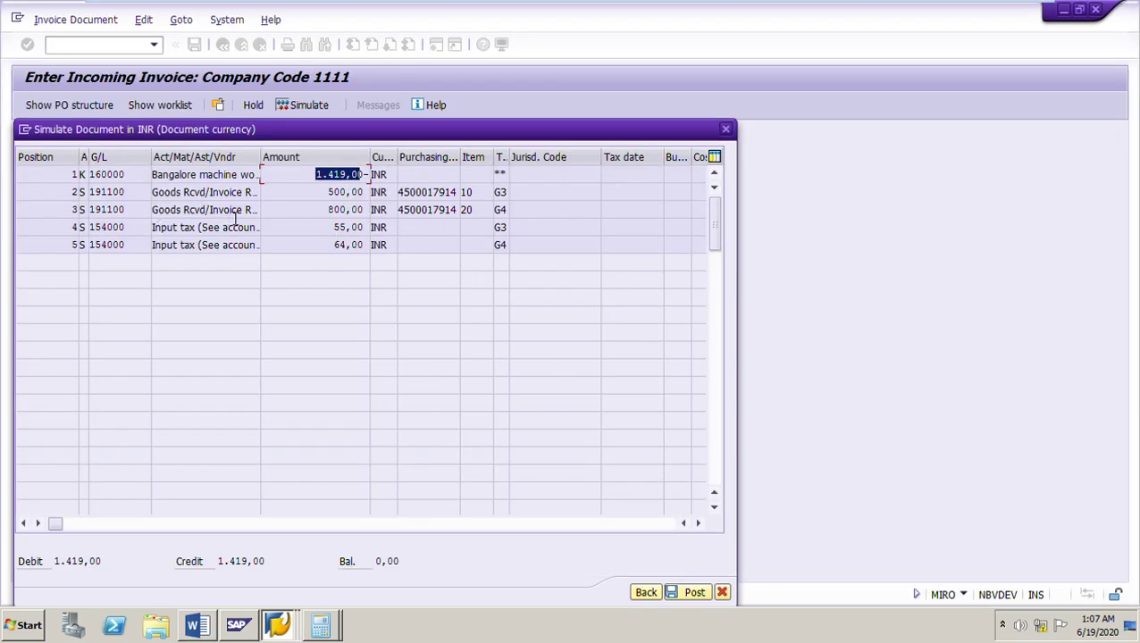
left_click_drag(327, 192, 364, 192)
left_click(196, 625)
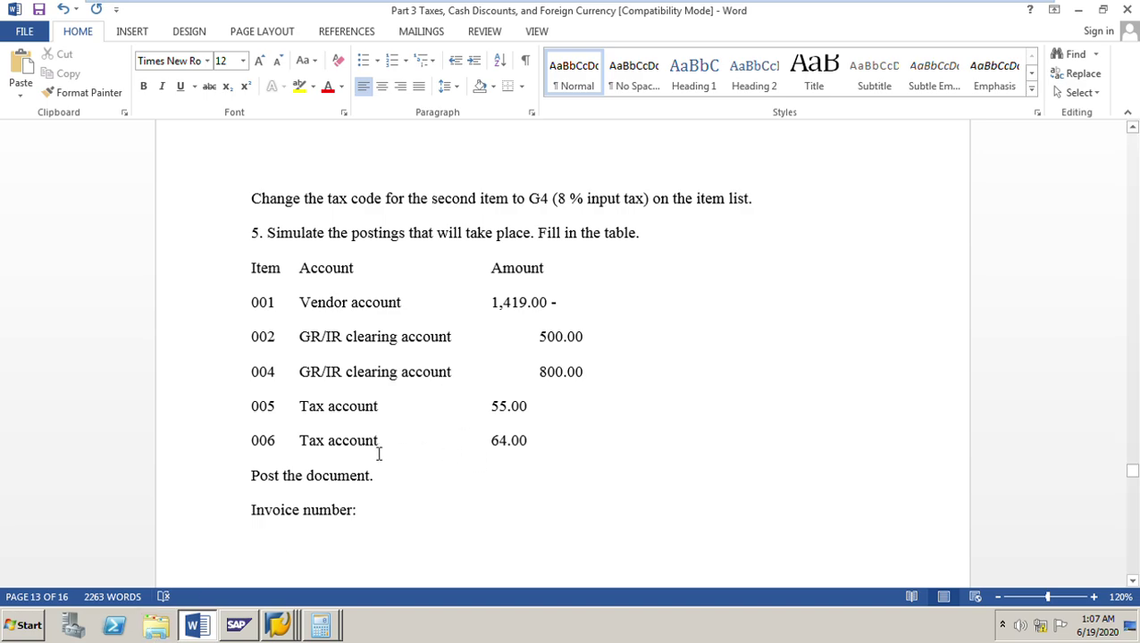
Step: Check the tax account amounts in the Word table against the simulated input tax postings and their tax codes in SAP
left_click_drag(494, 411, 540, 412)
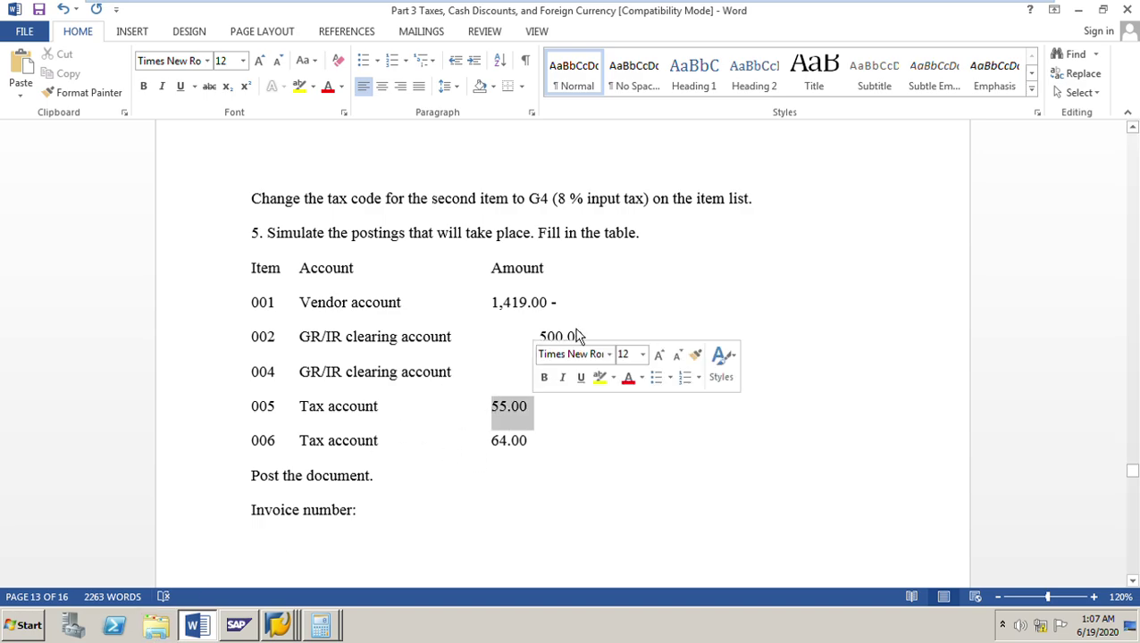
left_click(217, 636)
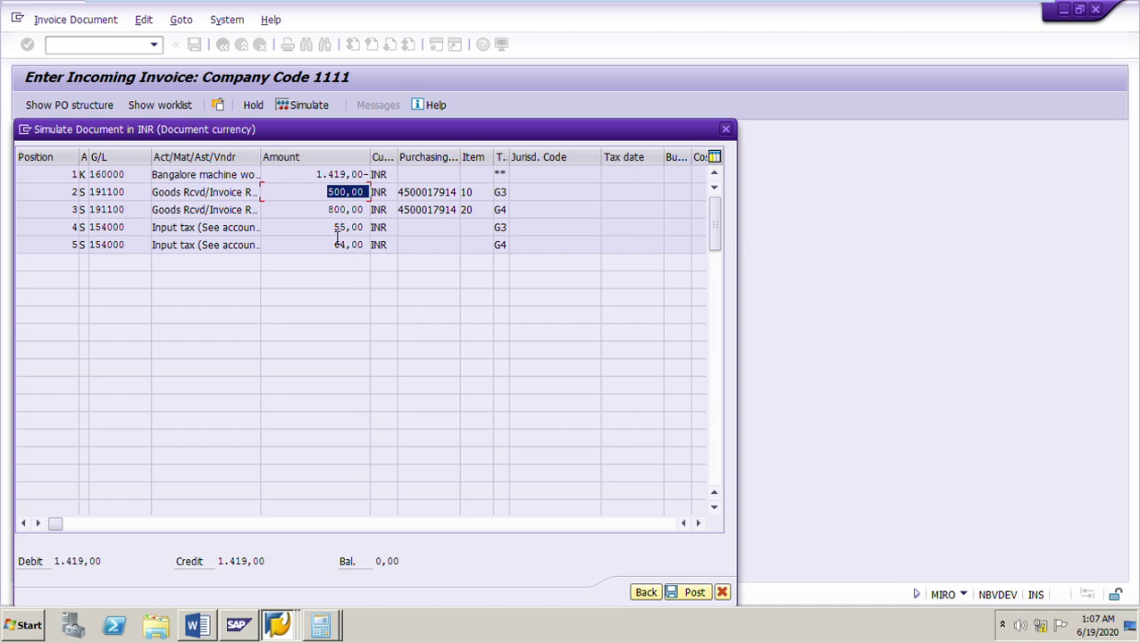
left_click_drag(335, 228, 368, 246)
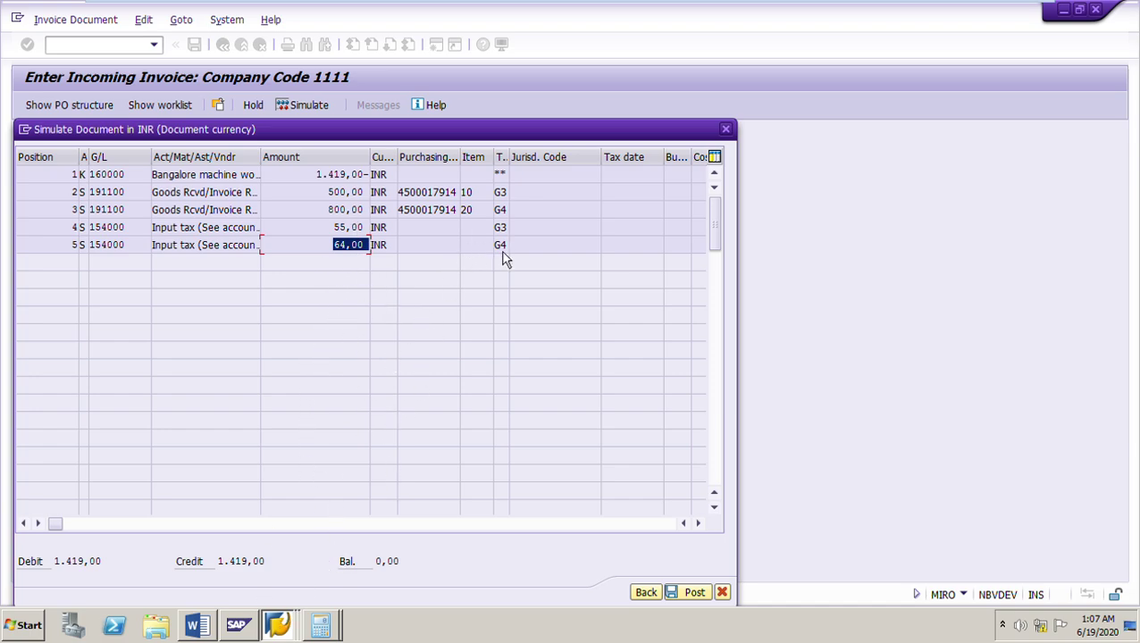
left_click_drag(495, 248, 516, 237)
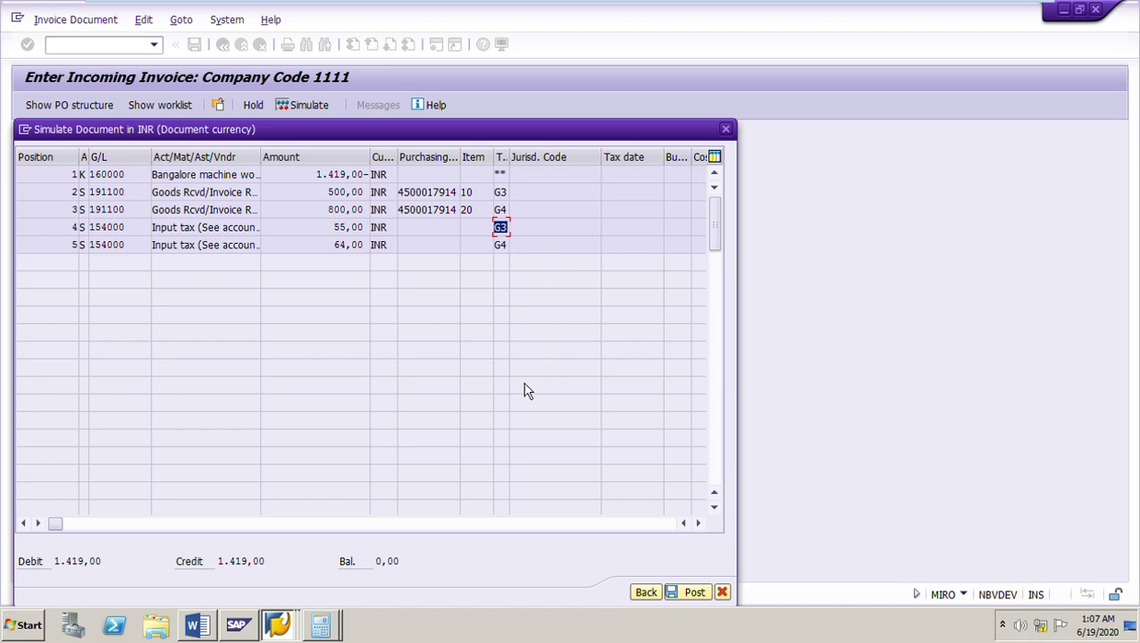
Step: Read the posting instruction in Word, then leave the simulation in SAP and post the invoice
left_click(198, 625)
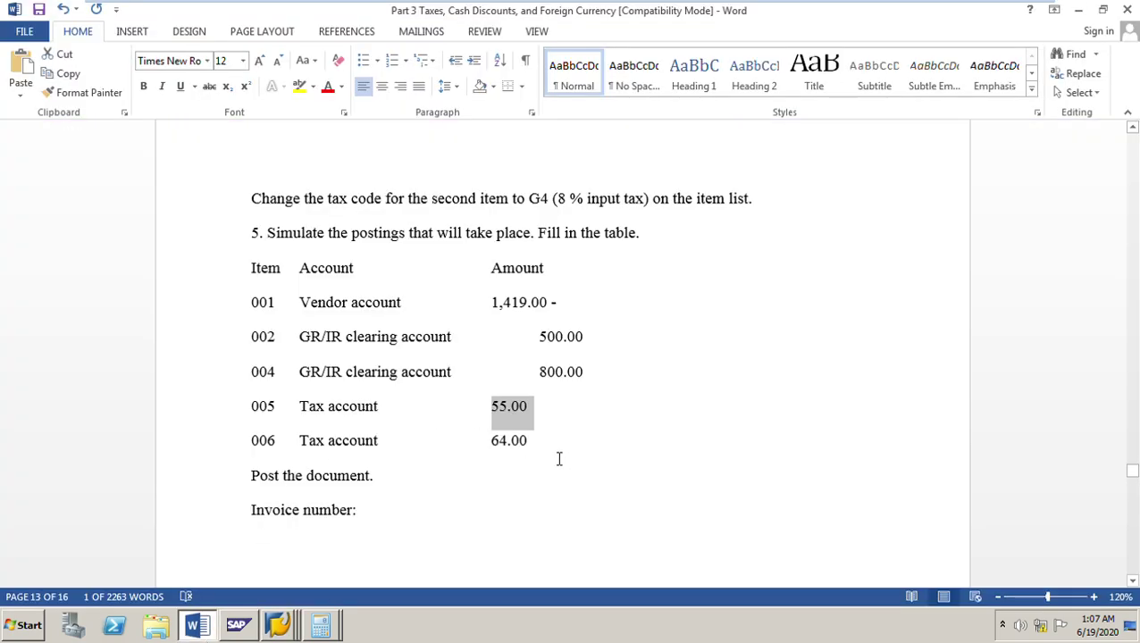
left_click(514, 477)
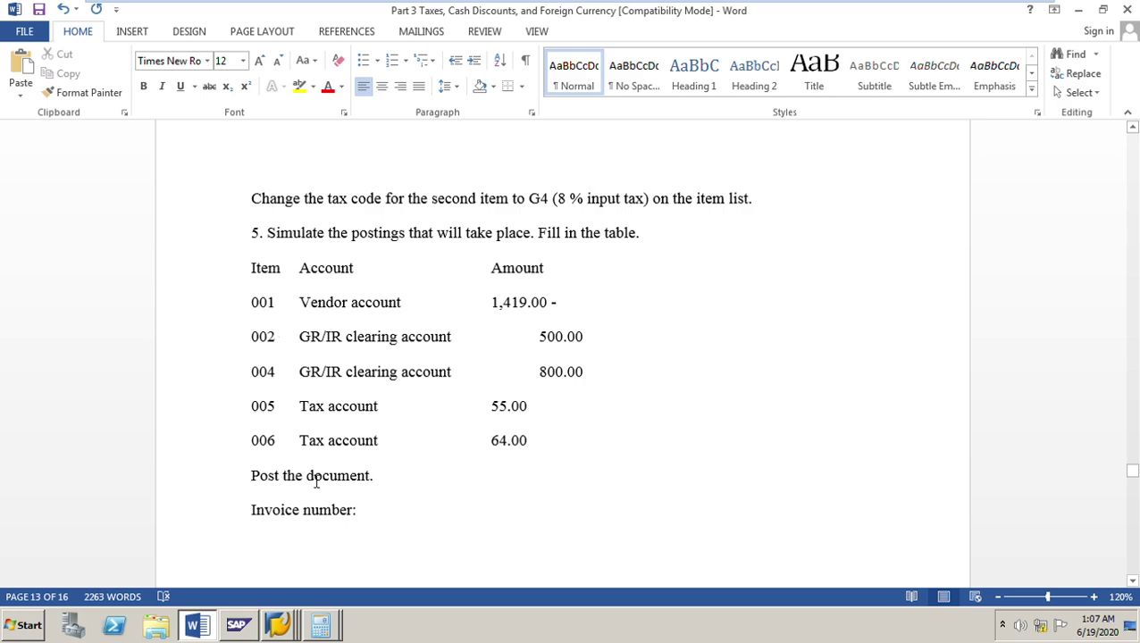
scroll(351, 526, "down", 1)
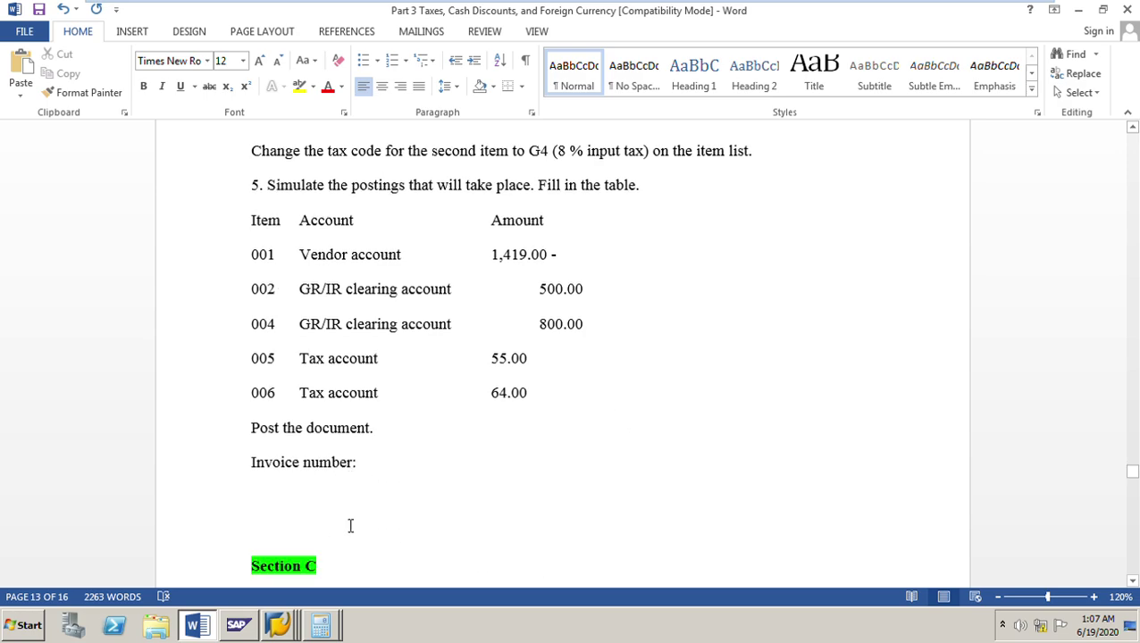
left_click(277, 625)
left_click(290, 545)
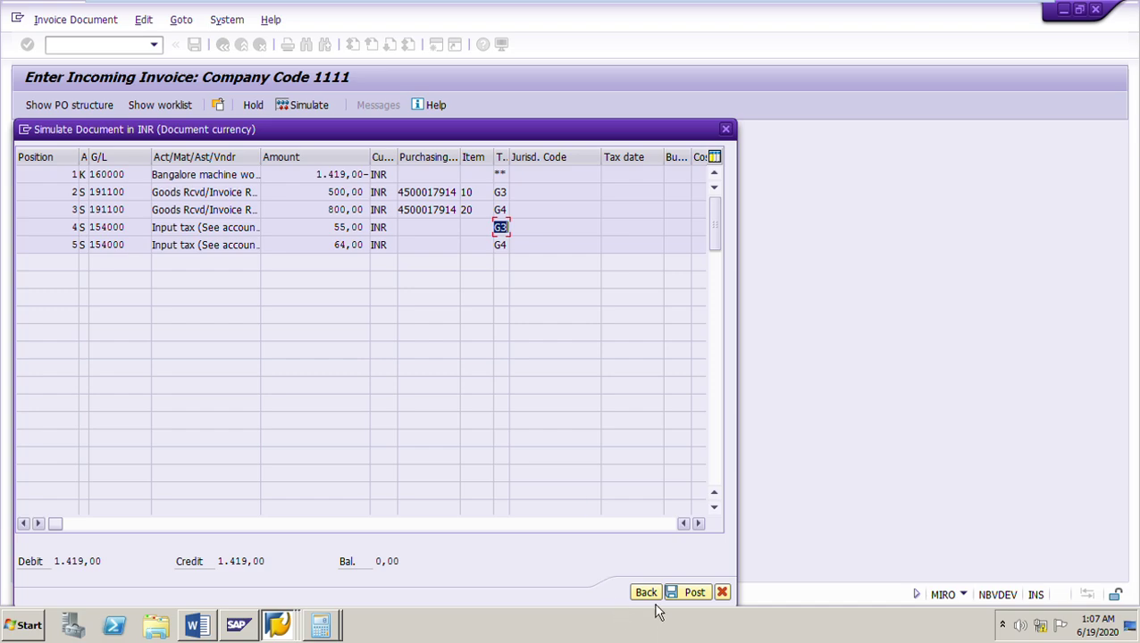
left_click(648, 594)
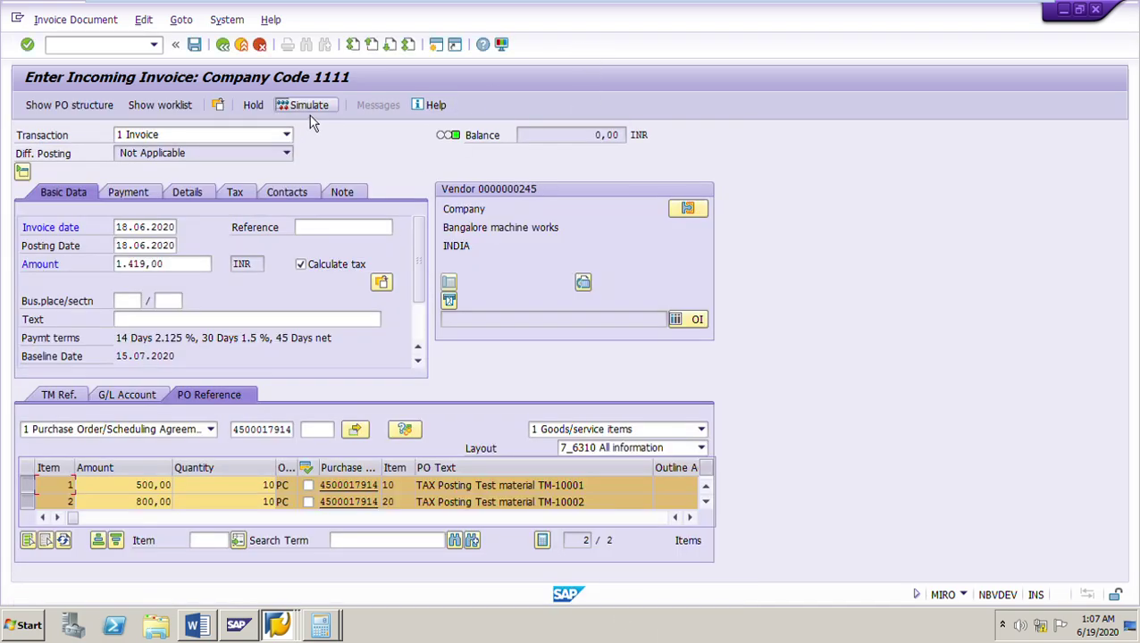
left_click(195, 43)
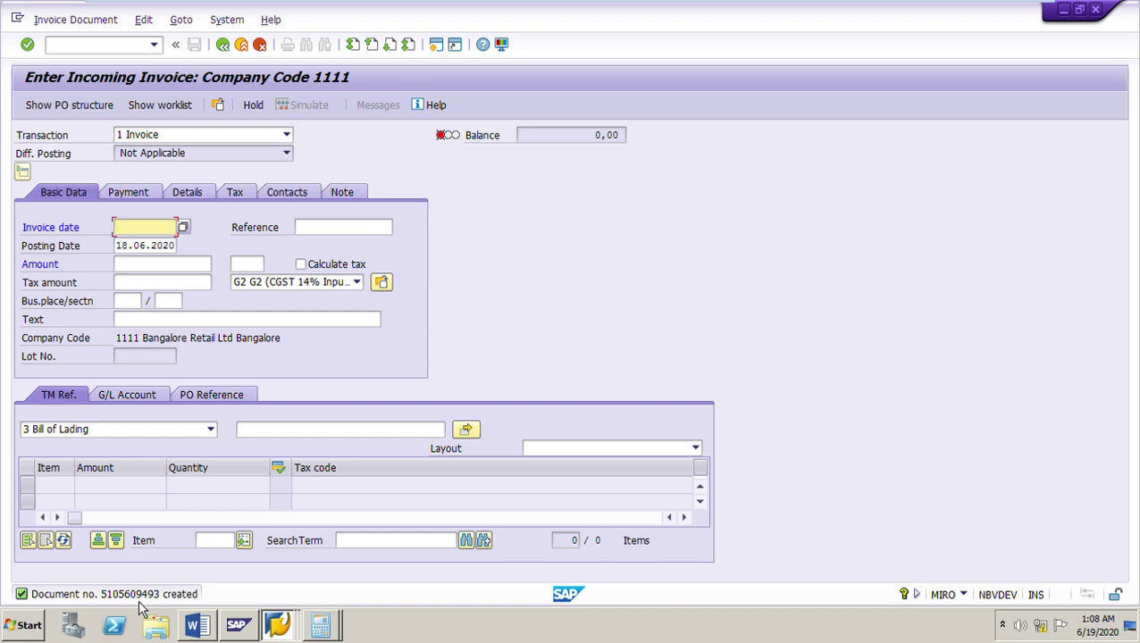
Step: Copy the posted invoice's document number from the Choose Invoice Document dialog to the Invoice number line in Word and make it bold
left_click(219, 107)
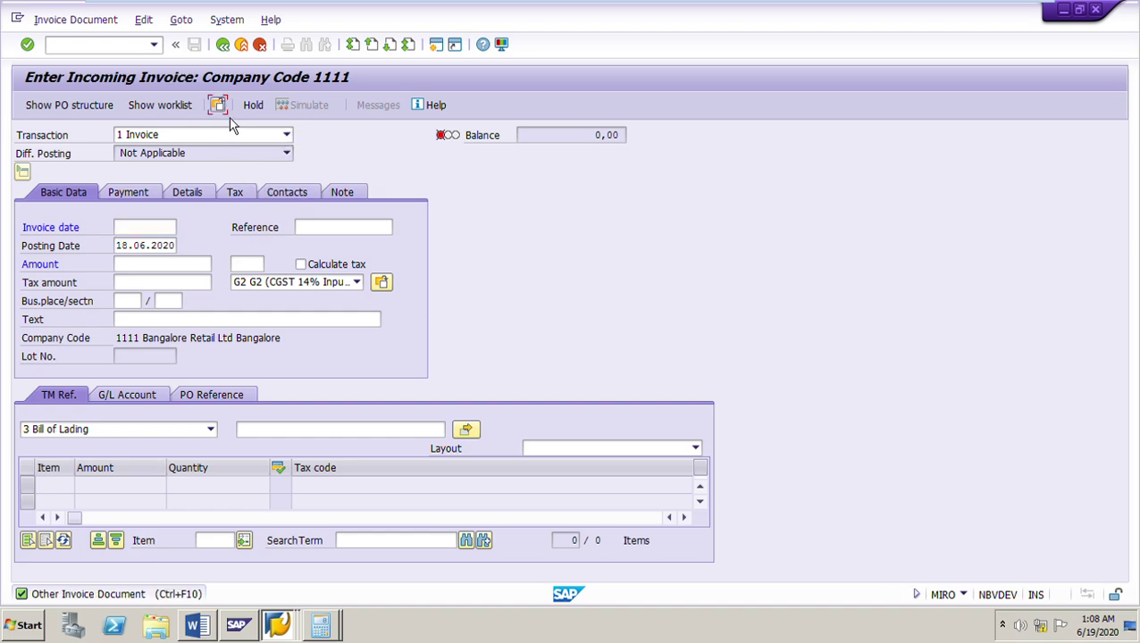
left_click(229, 366)
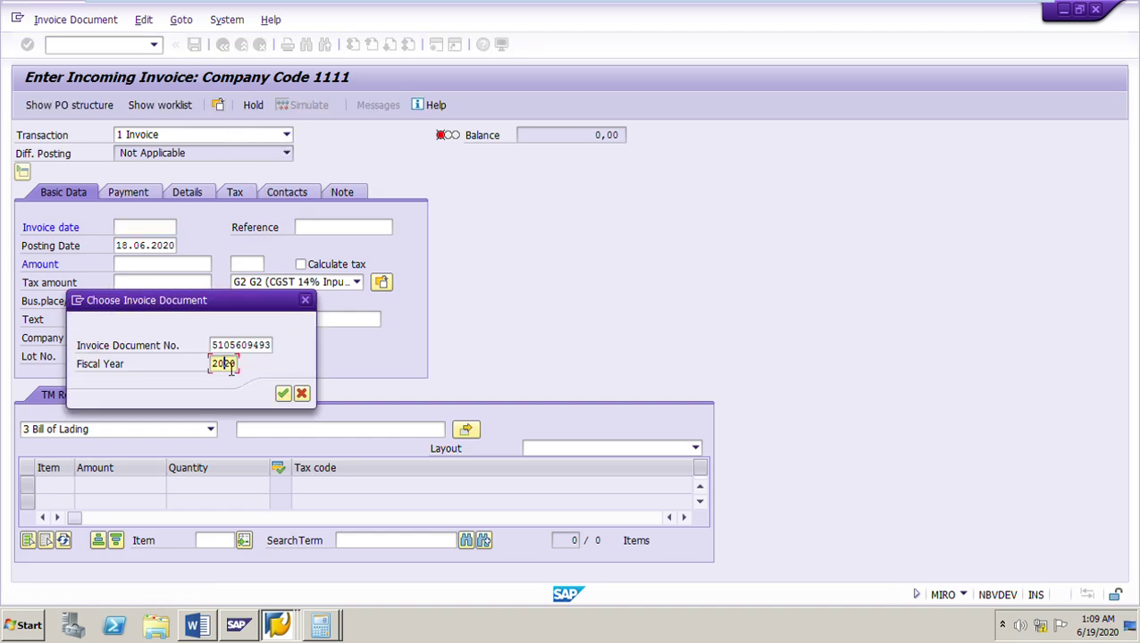
left_click_drag(212, 345, 273, 345)
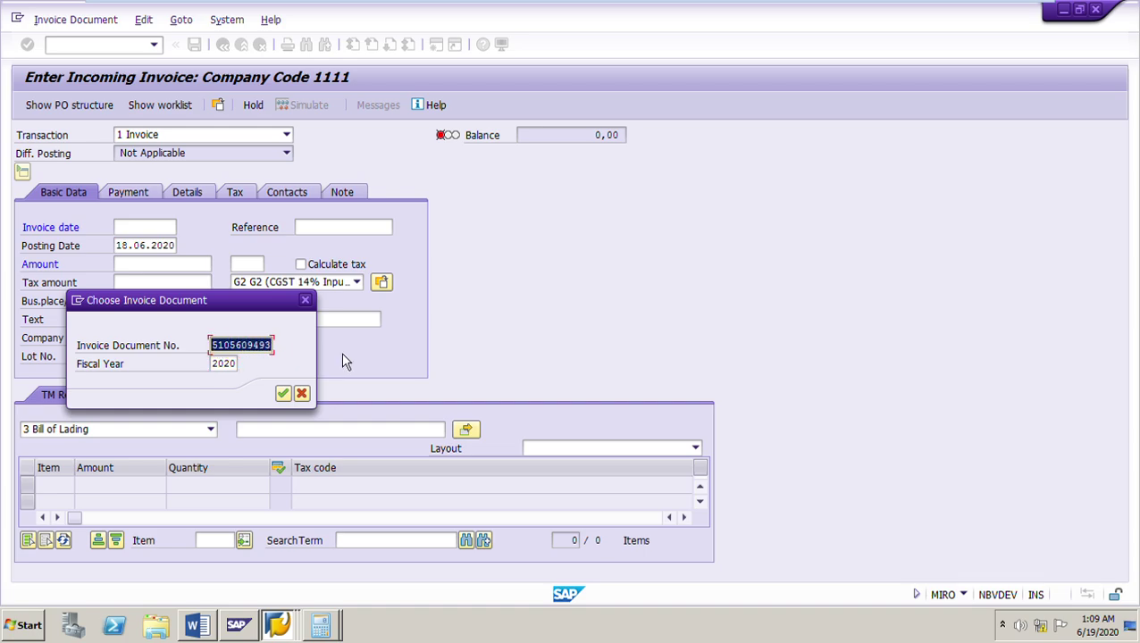
key("ctrl+c")
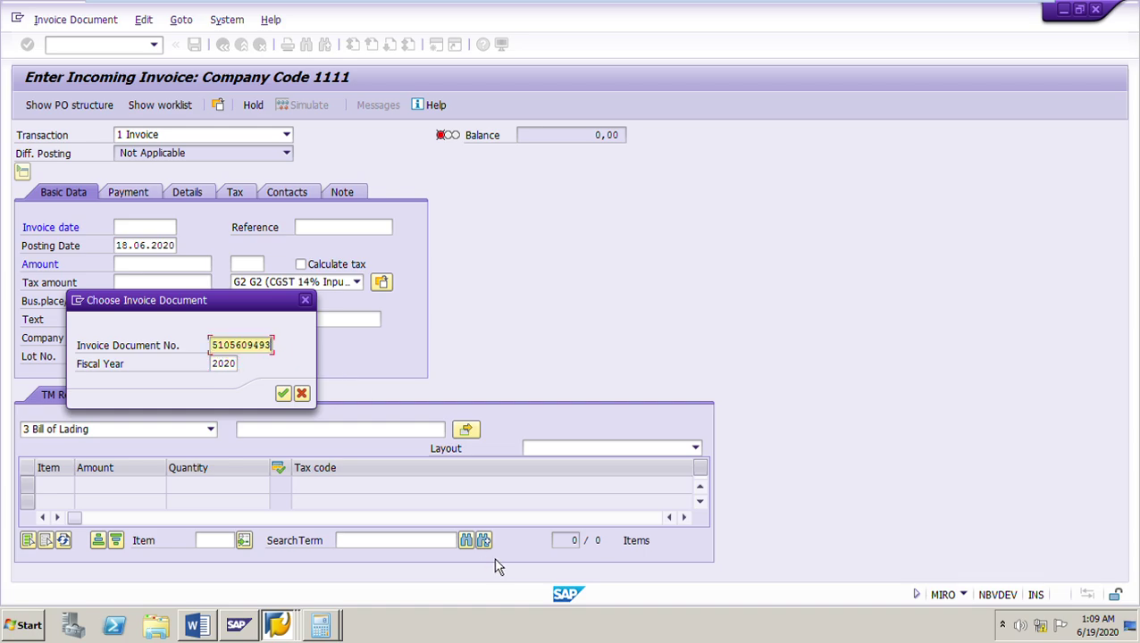
left_click(203, 632)
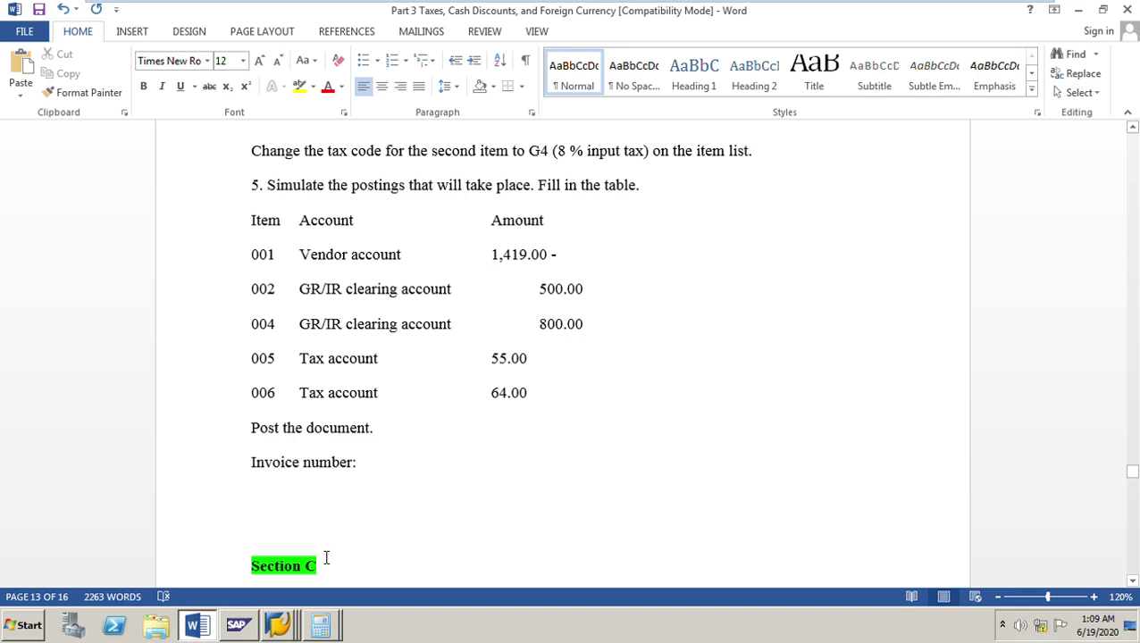
left_click(373, 474)
key("ctrl+v")
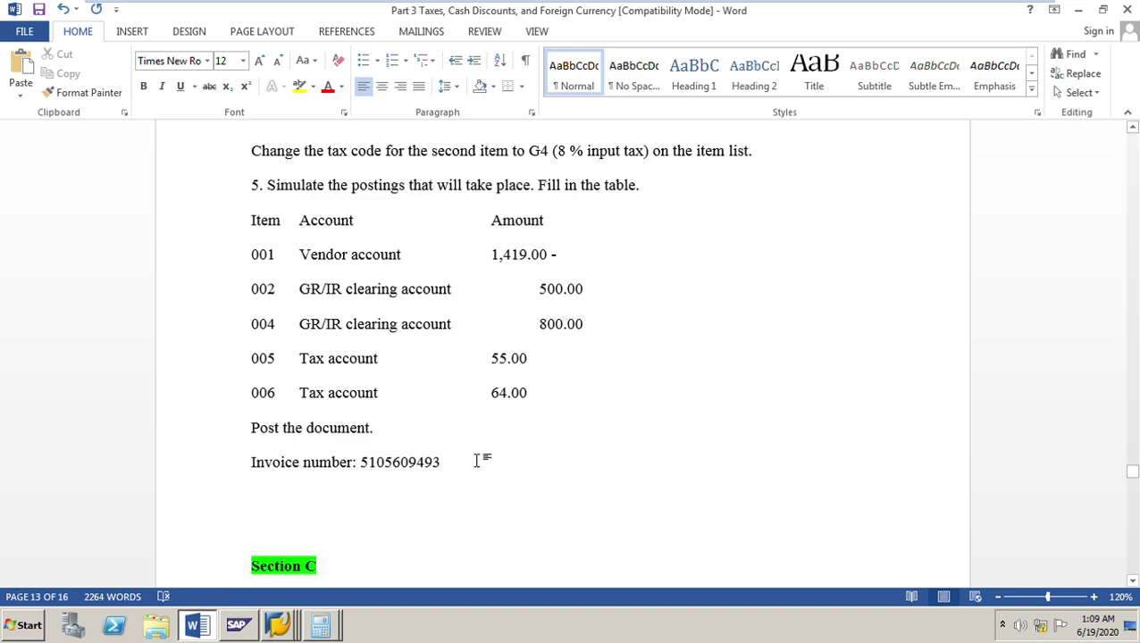
left_click_drag(451, 471, 357, 473)
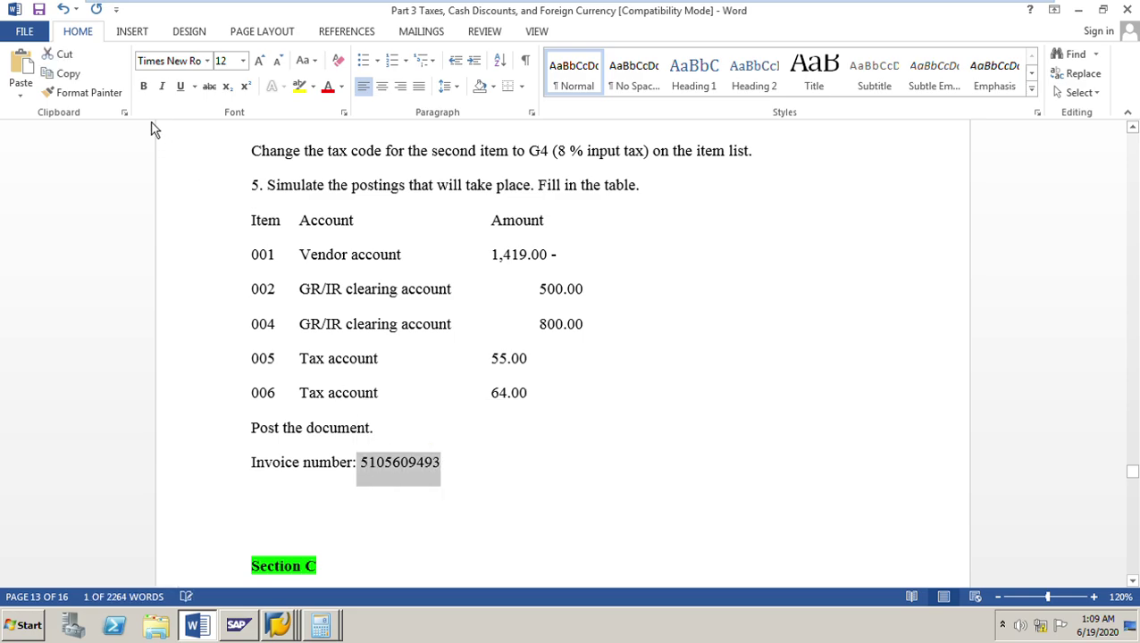
left_click(143, 85)
Step: Display the posted invoice in SAP, and reopen it from the purchase order history of item 10
left_click(277, 624)
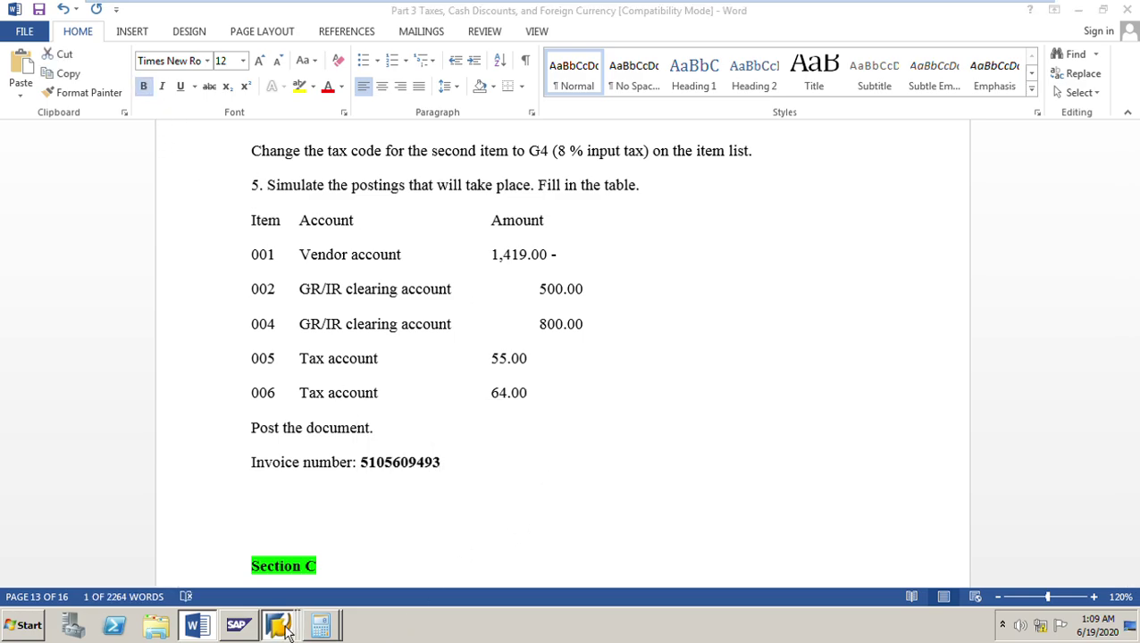
left_click(265, 552)
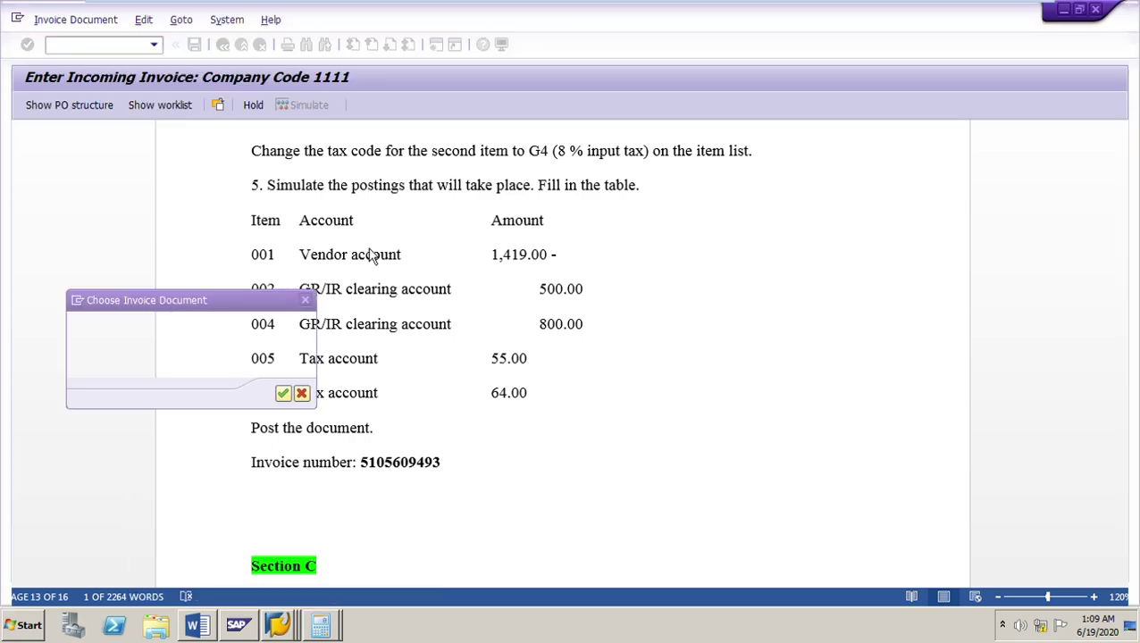
left_click(286, 396)
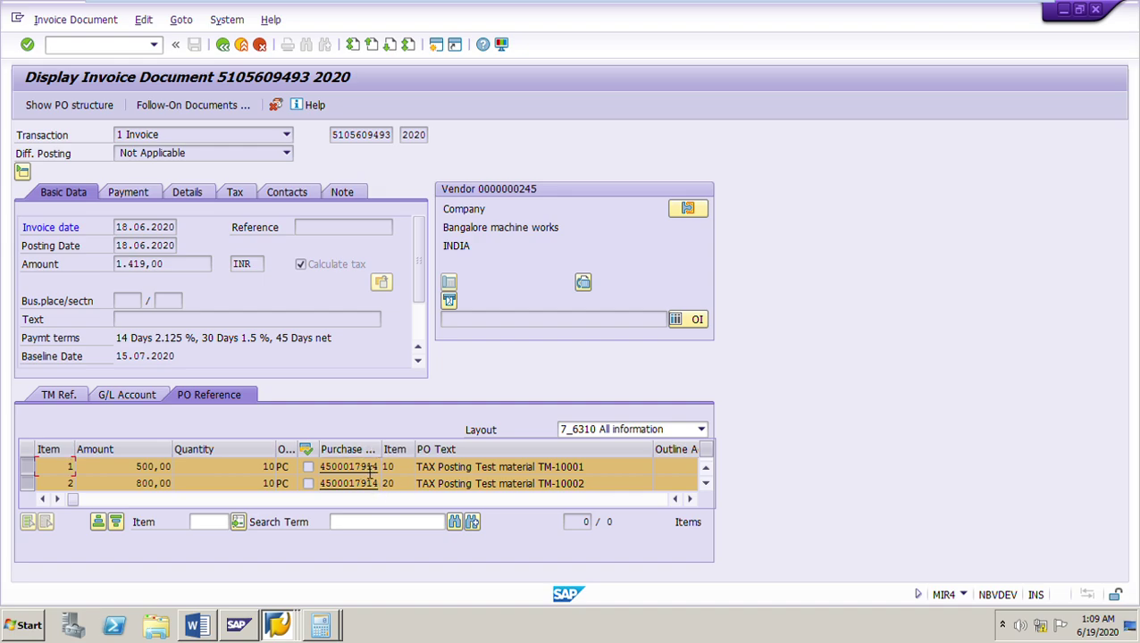
left_click(369, 471)
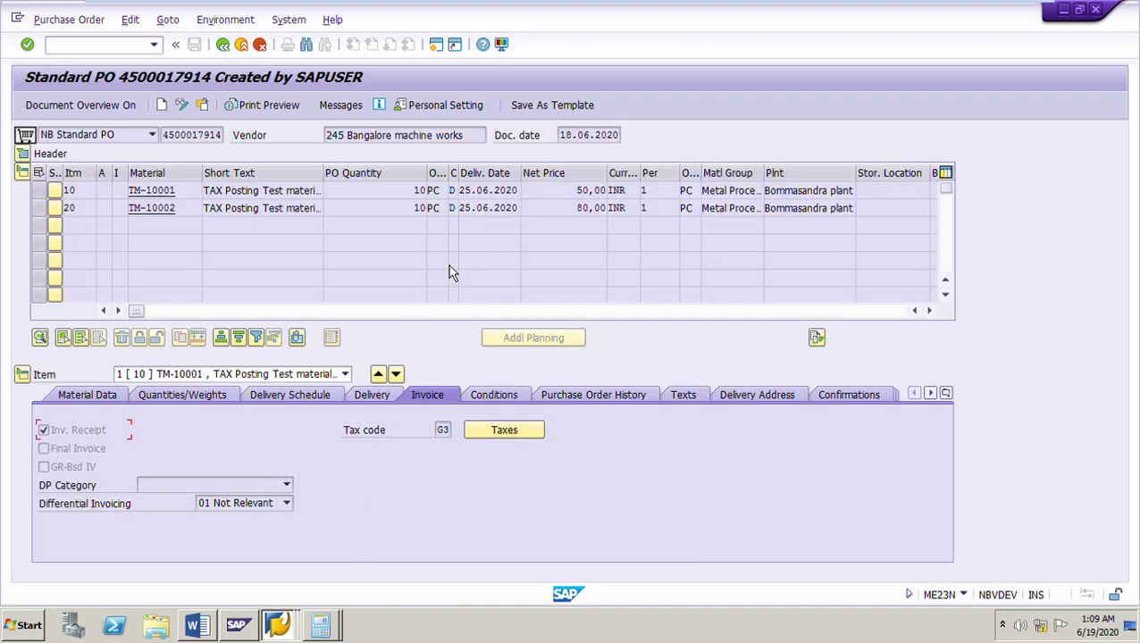
left_click(608, 404)
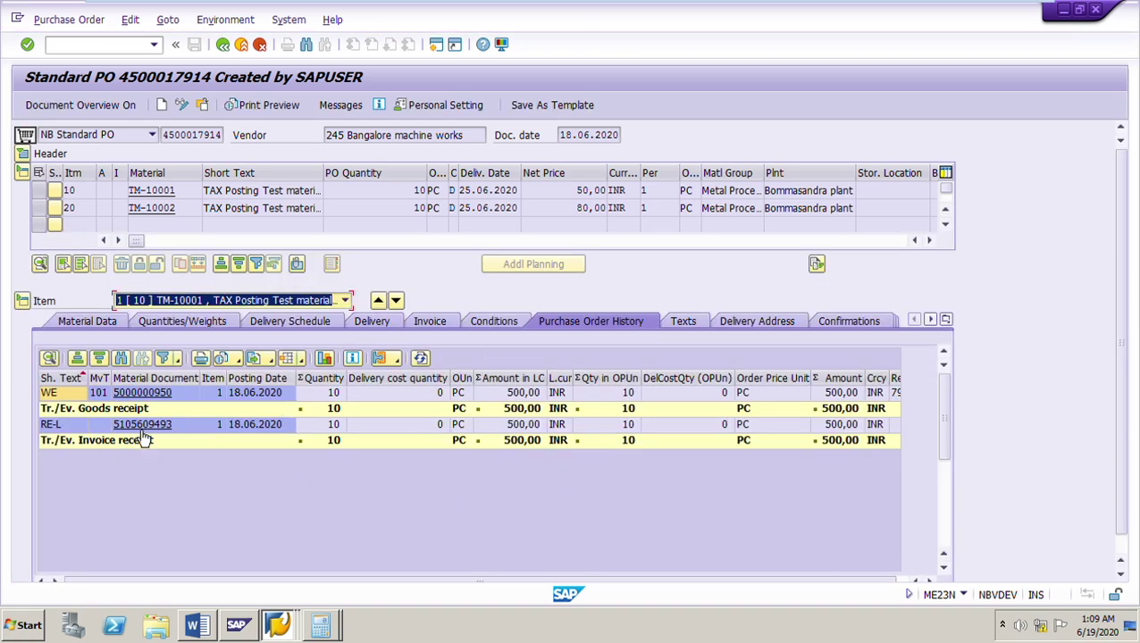
left_click(150, 427)
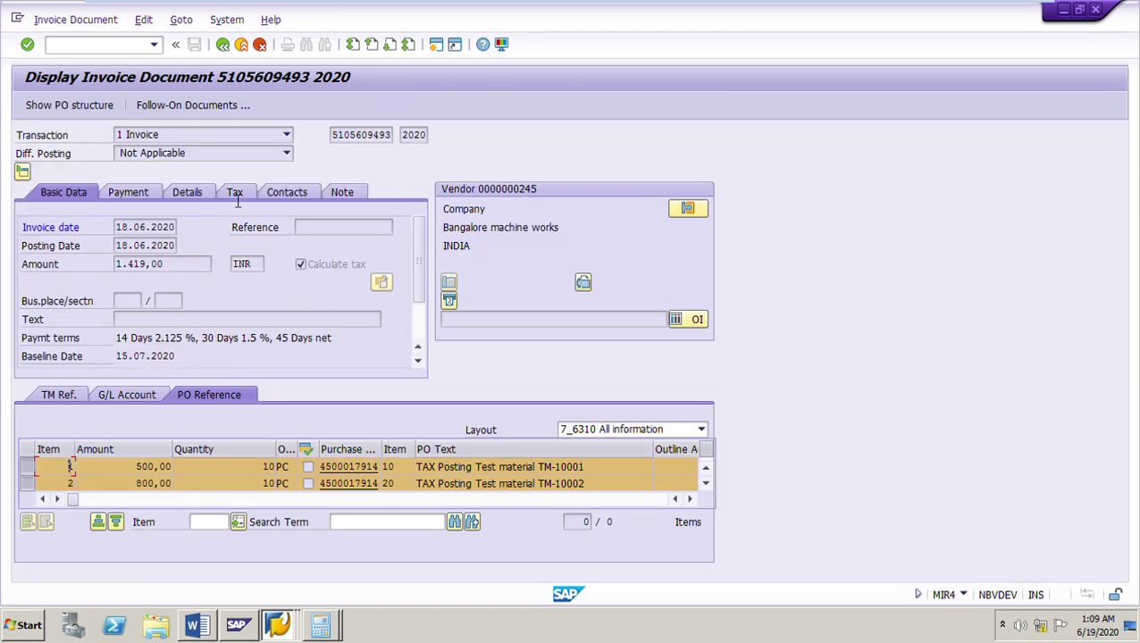
Step: Examine the accounting document among the invoice's follow-on documents, and return to the invoice display
left_click(202, 115)
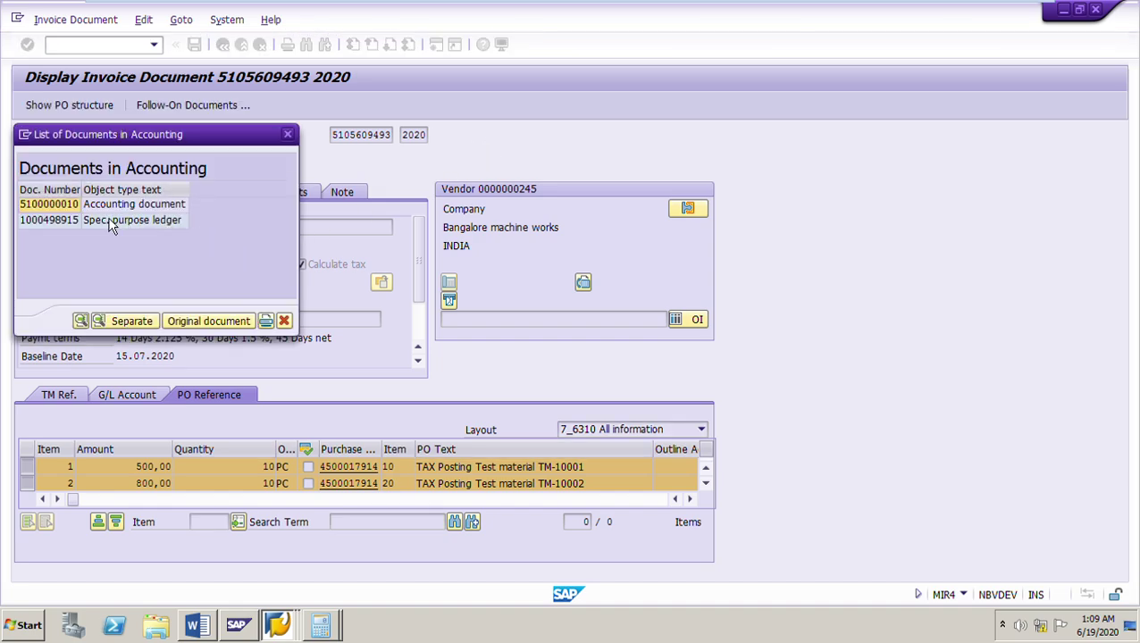
double_click(76, 212)
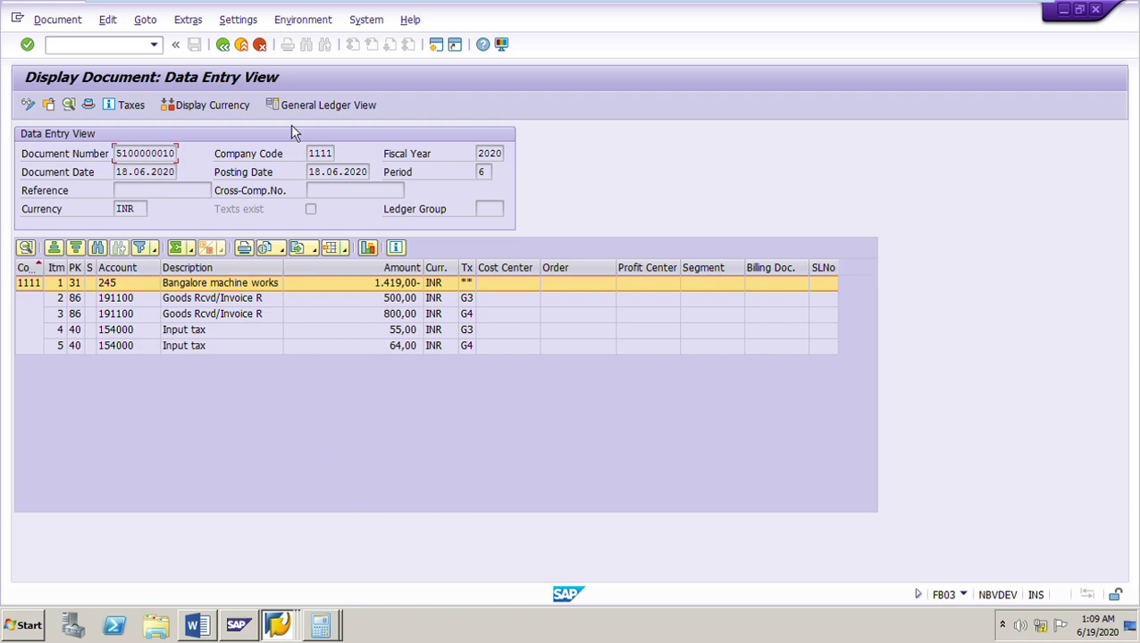
left_click(222, 44)
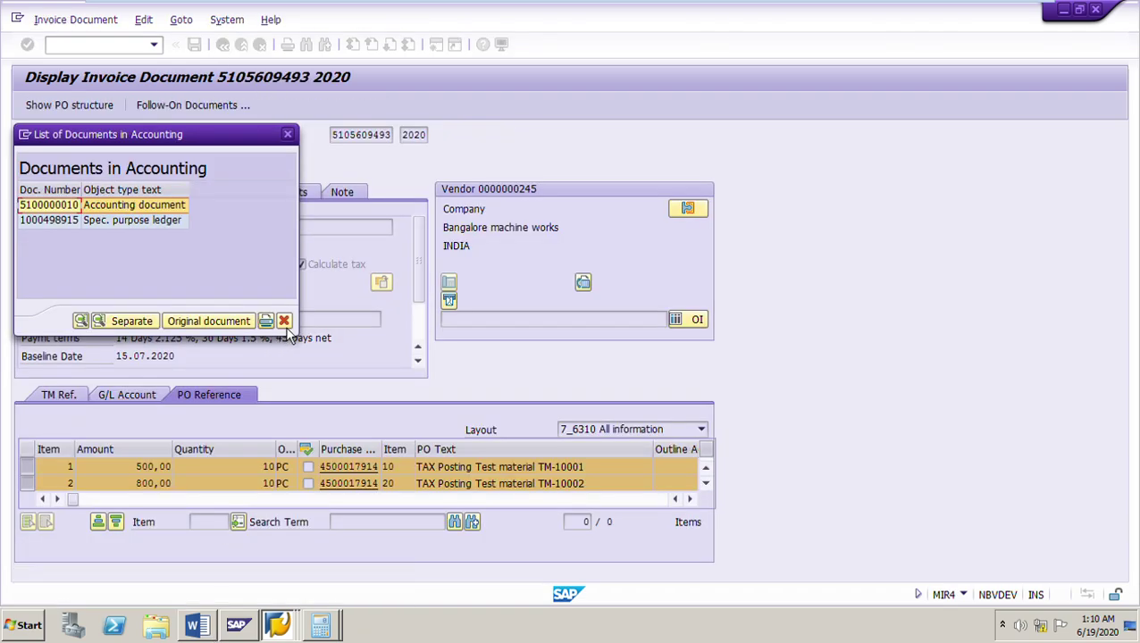
left_click(283, 321)
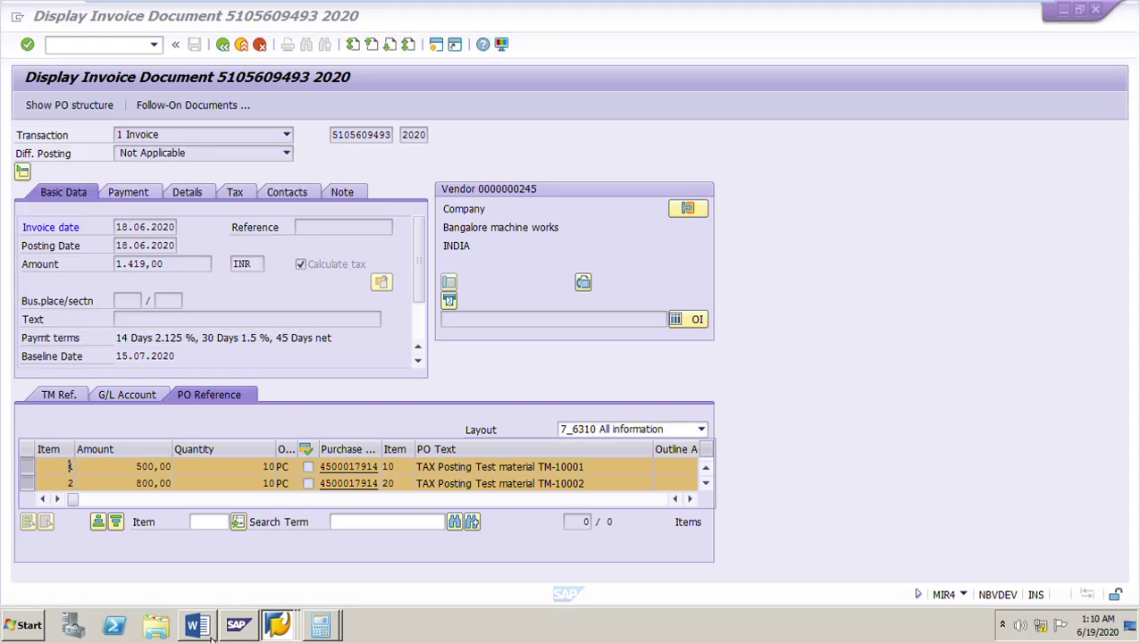
Step: Review the Section B exercise in the Word instructions, and delete a blank line above the Section C heading
left_click(205, 629)
scroll(737, 384, "up", 20)
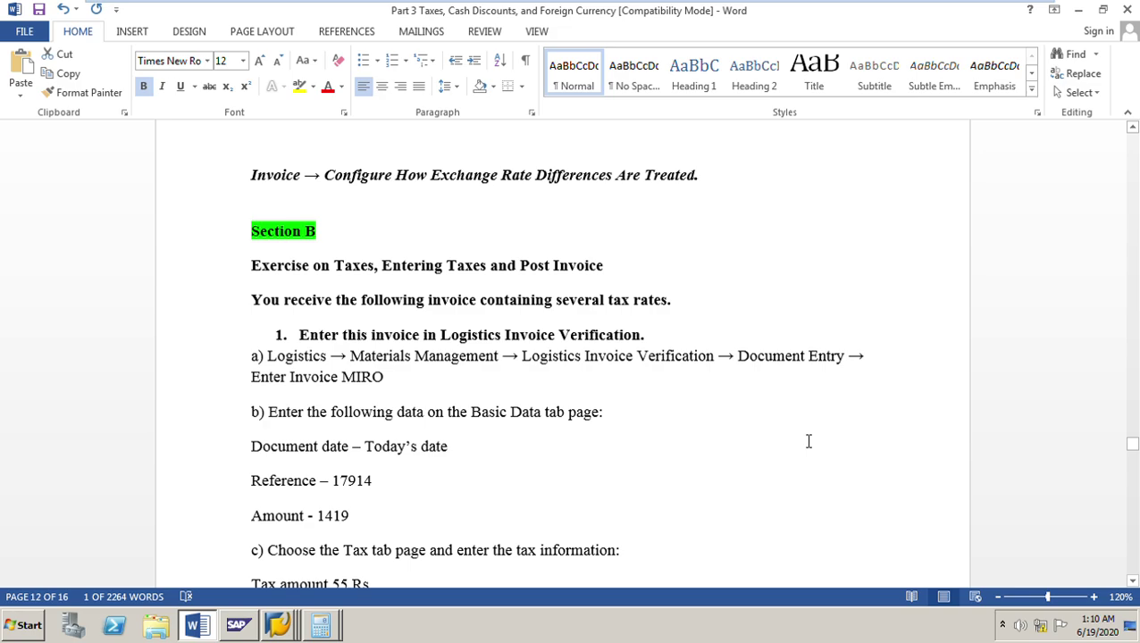
scroll(808, 441, "down", 15)
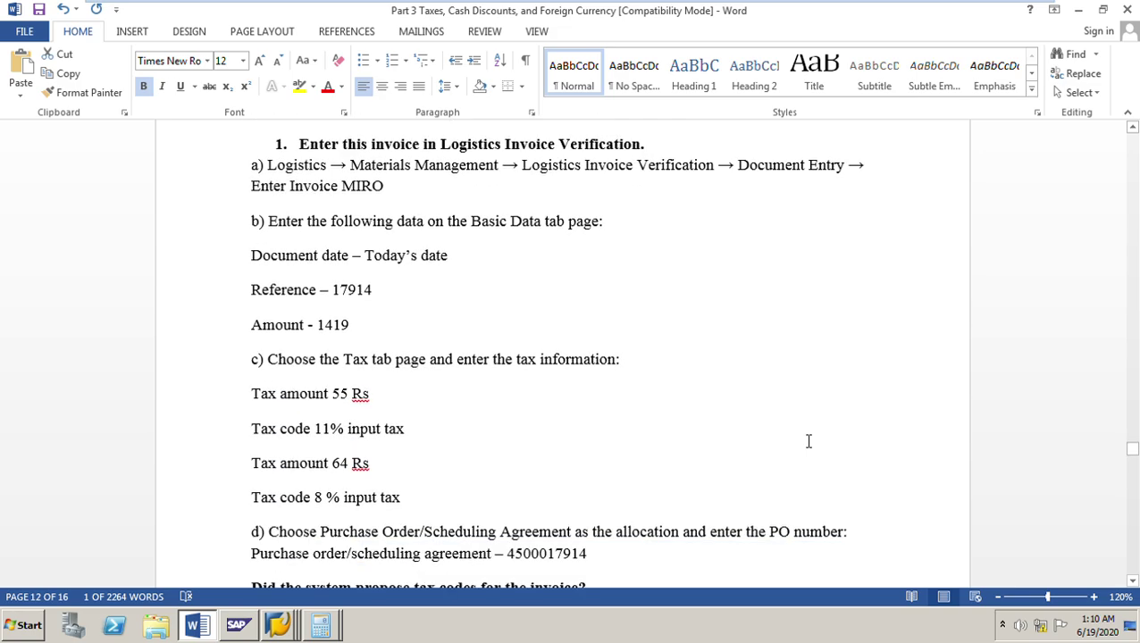
scroll(807, 444, "down", 10)
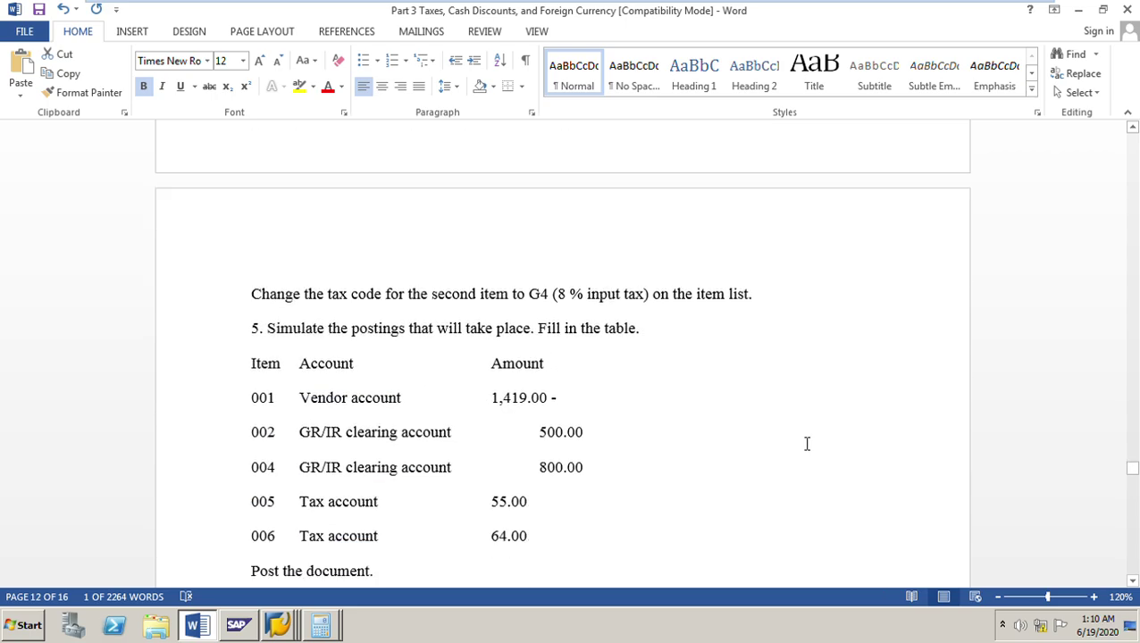
left_click(558, 443)
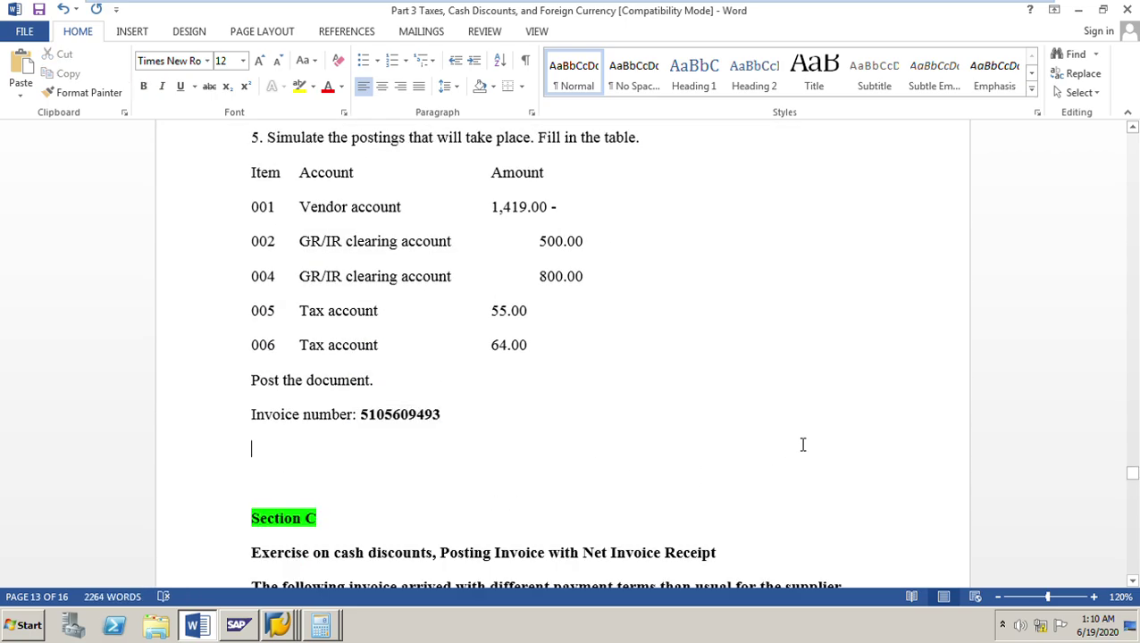
scroll(801, 445, "down", 3)
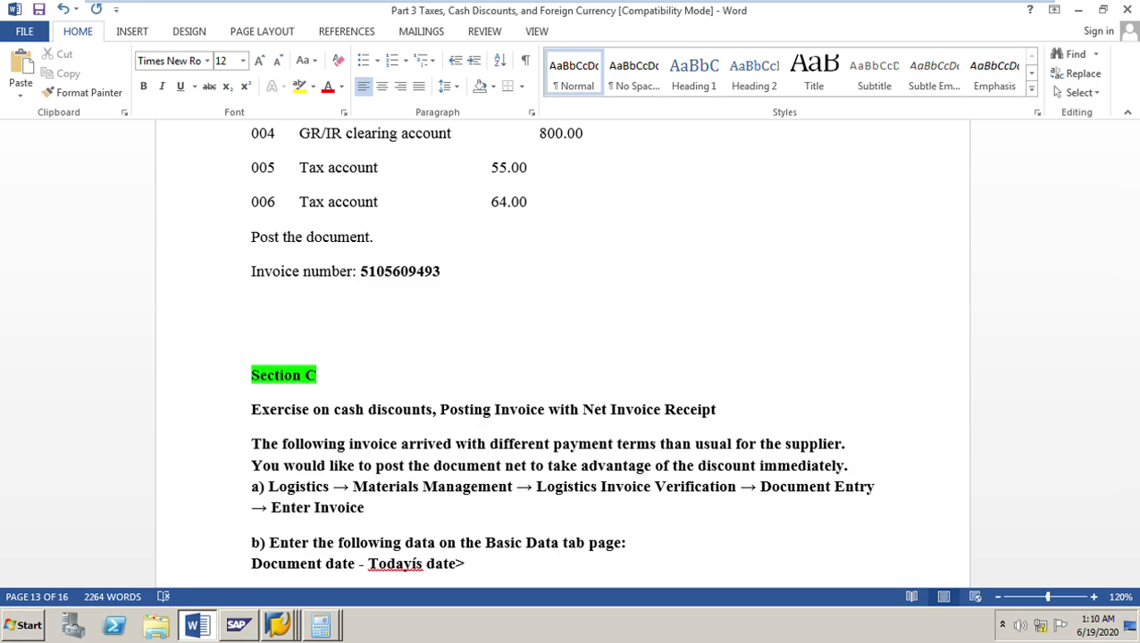
key("BackSpace")
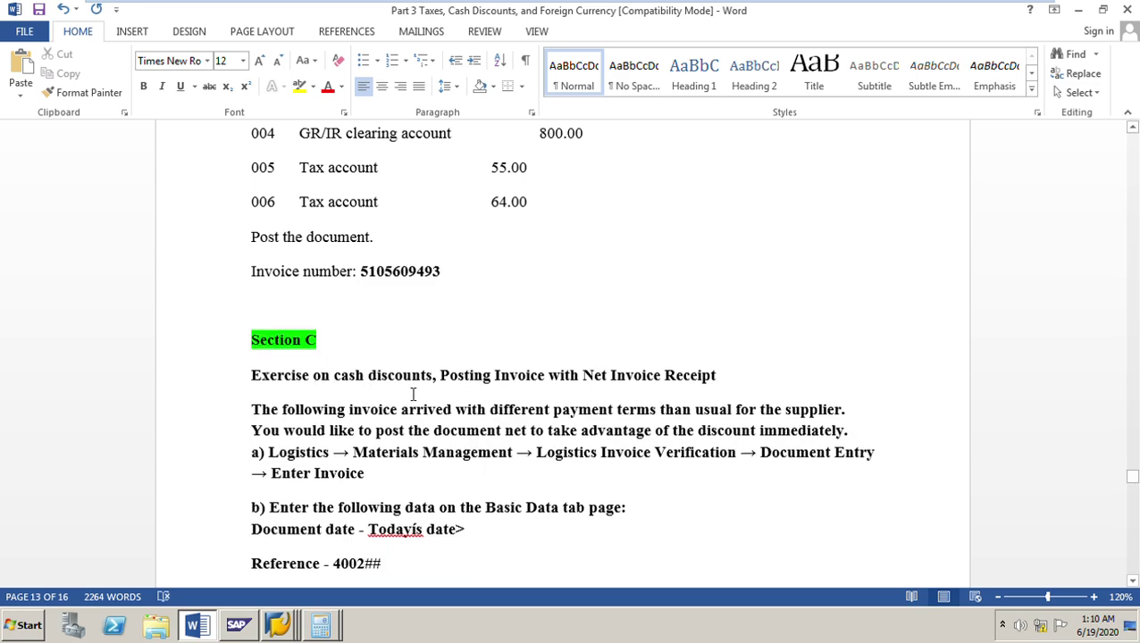